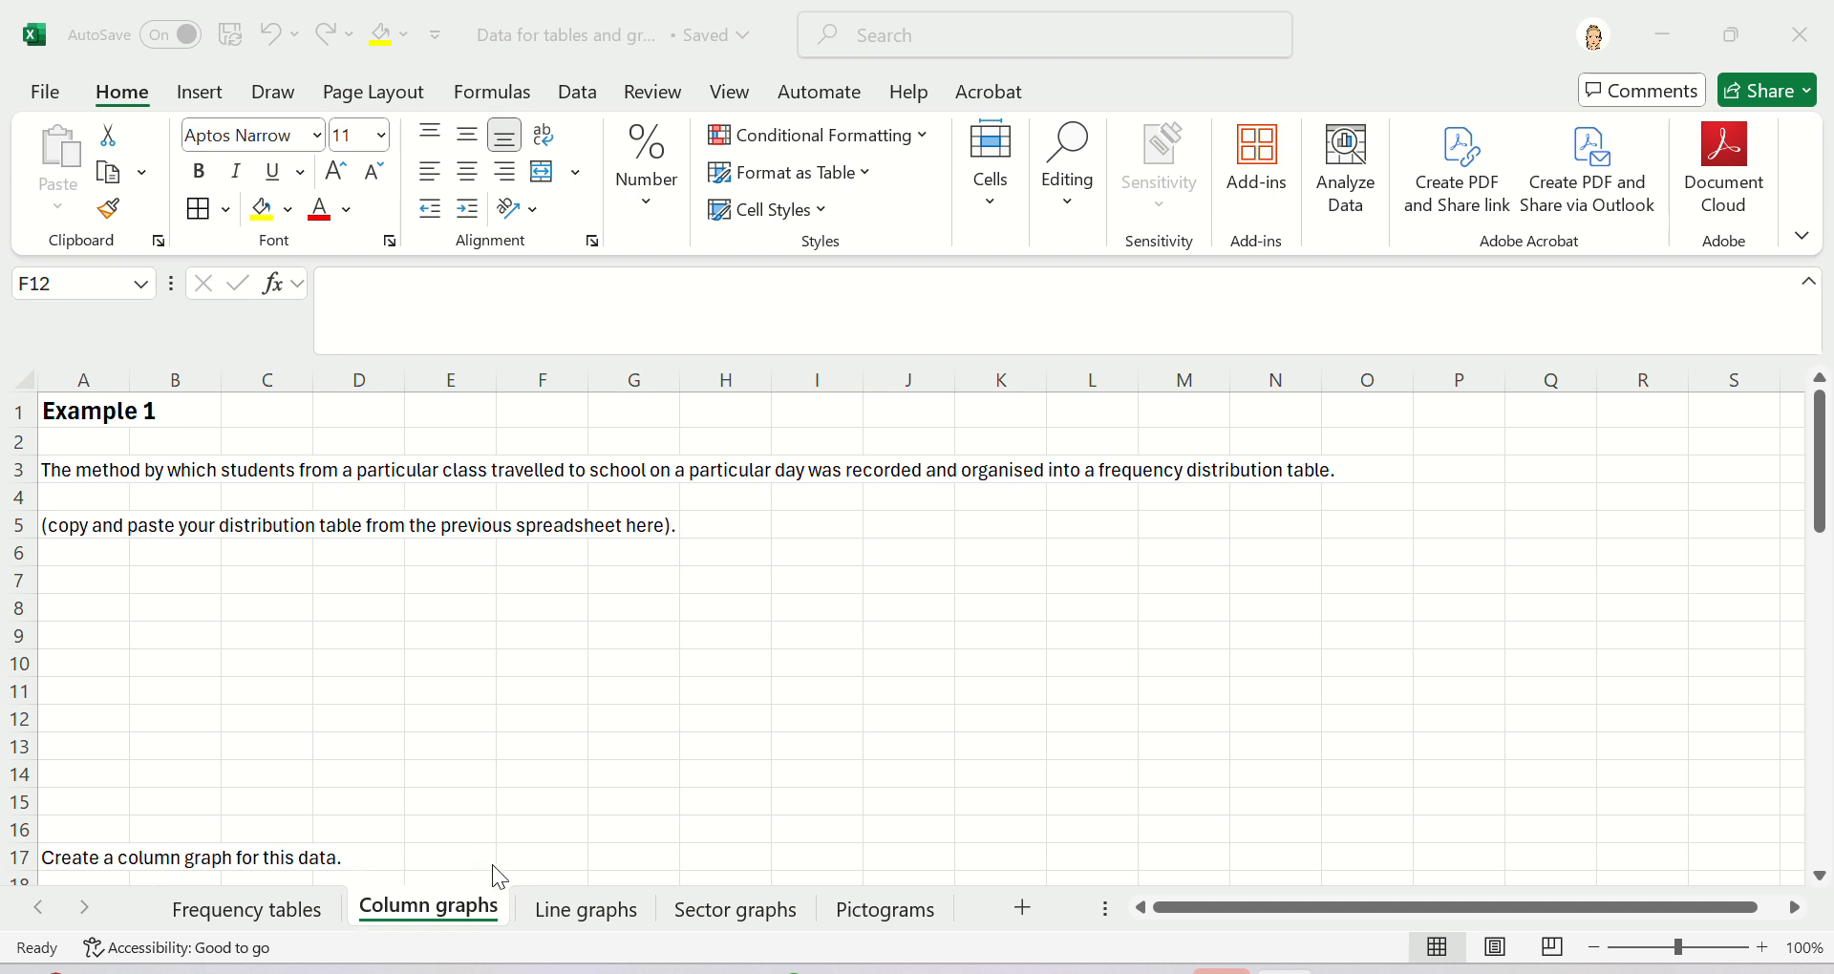
# - Copy the frequency distribution table in A38:B44 on the Frequency tables sheet
pyautogui.click(382, 679)
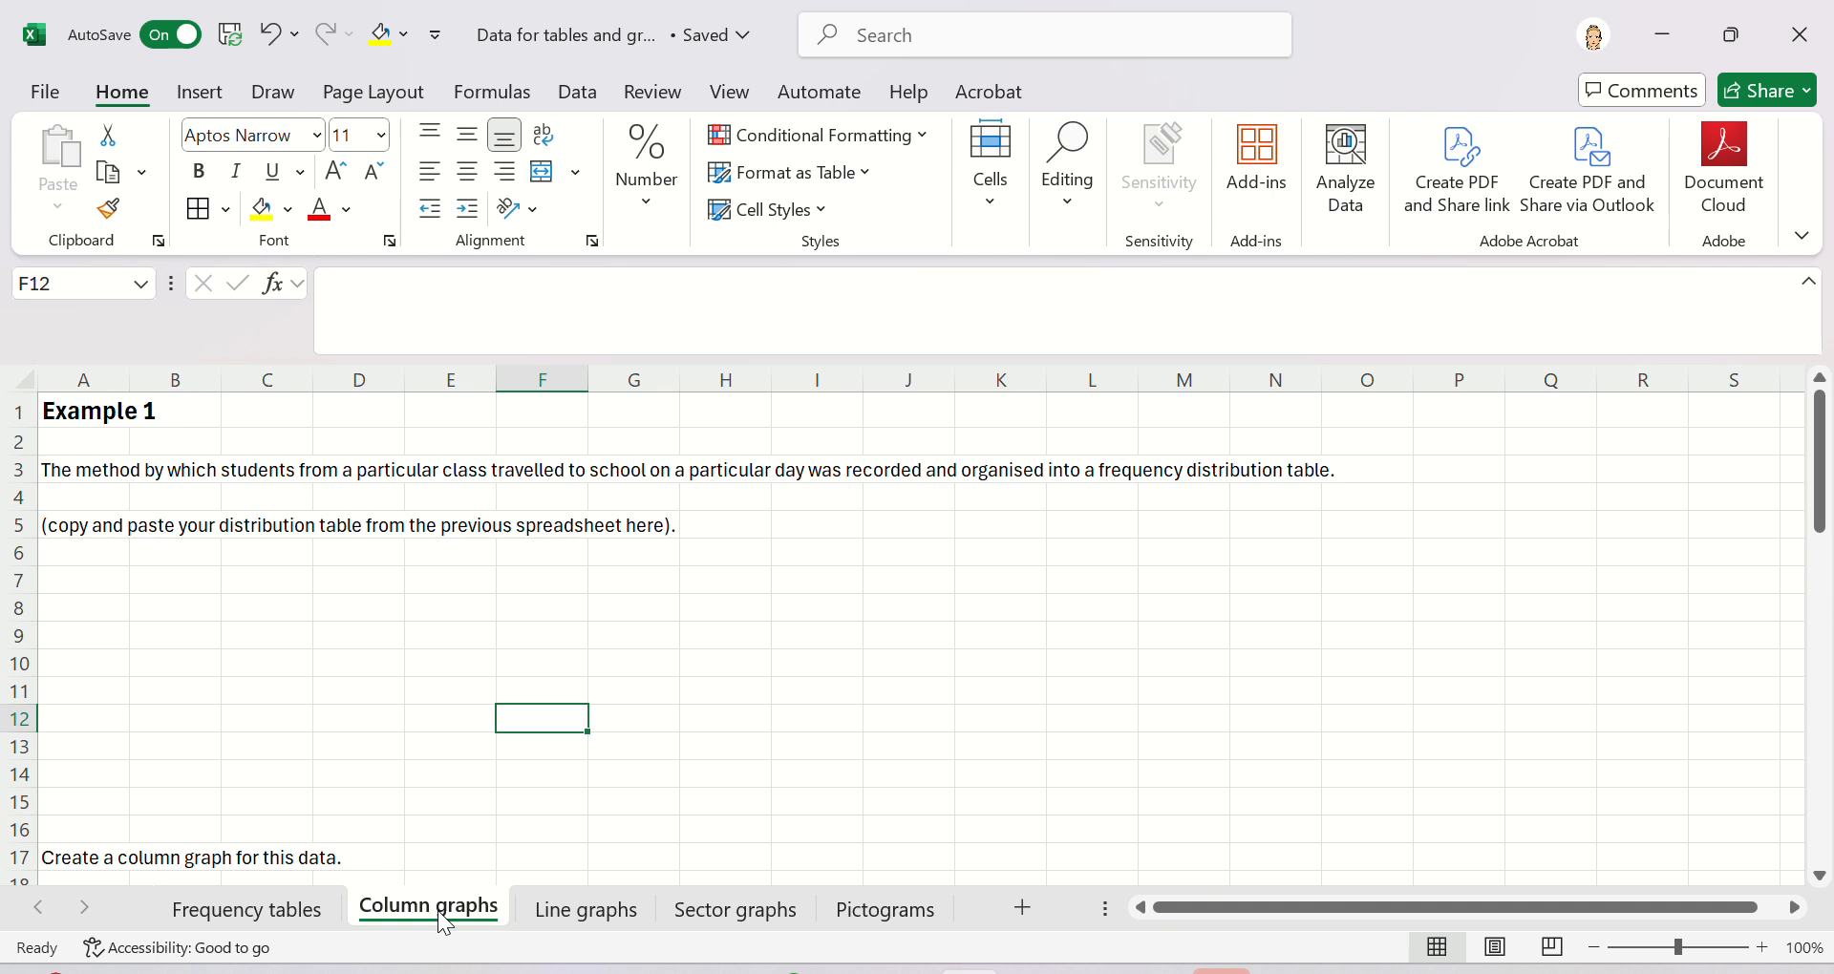
pyautogui.click(247, 915)
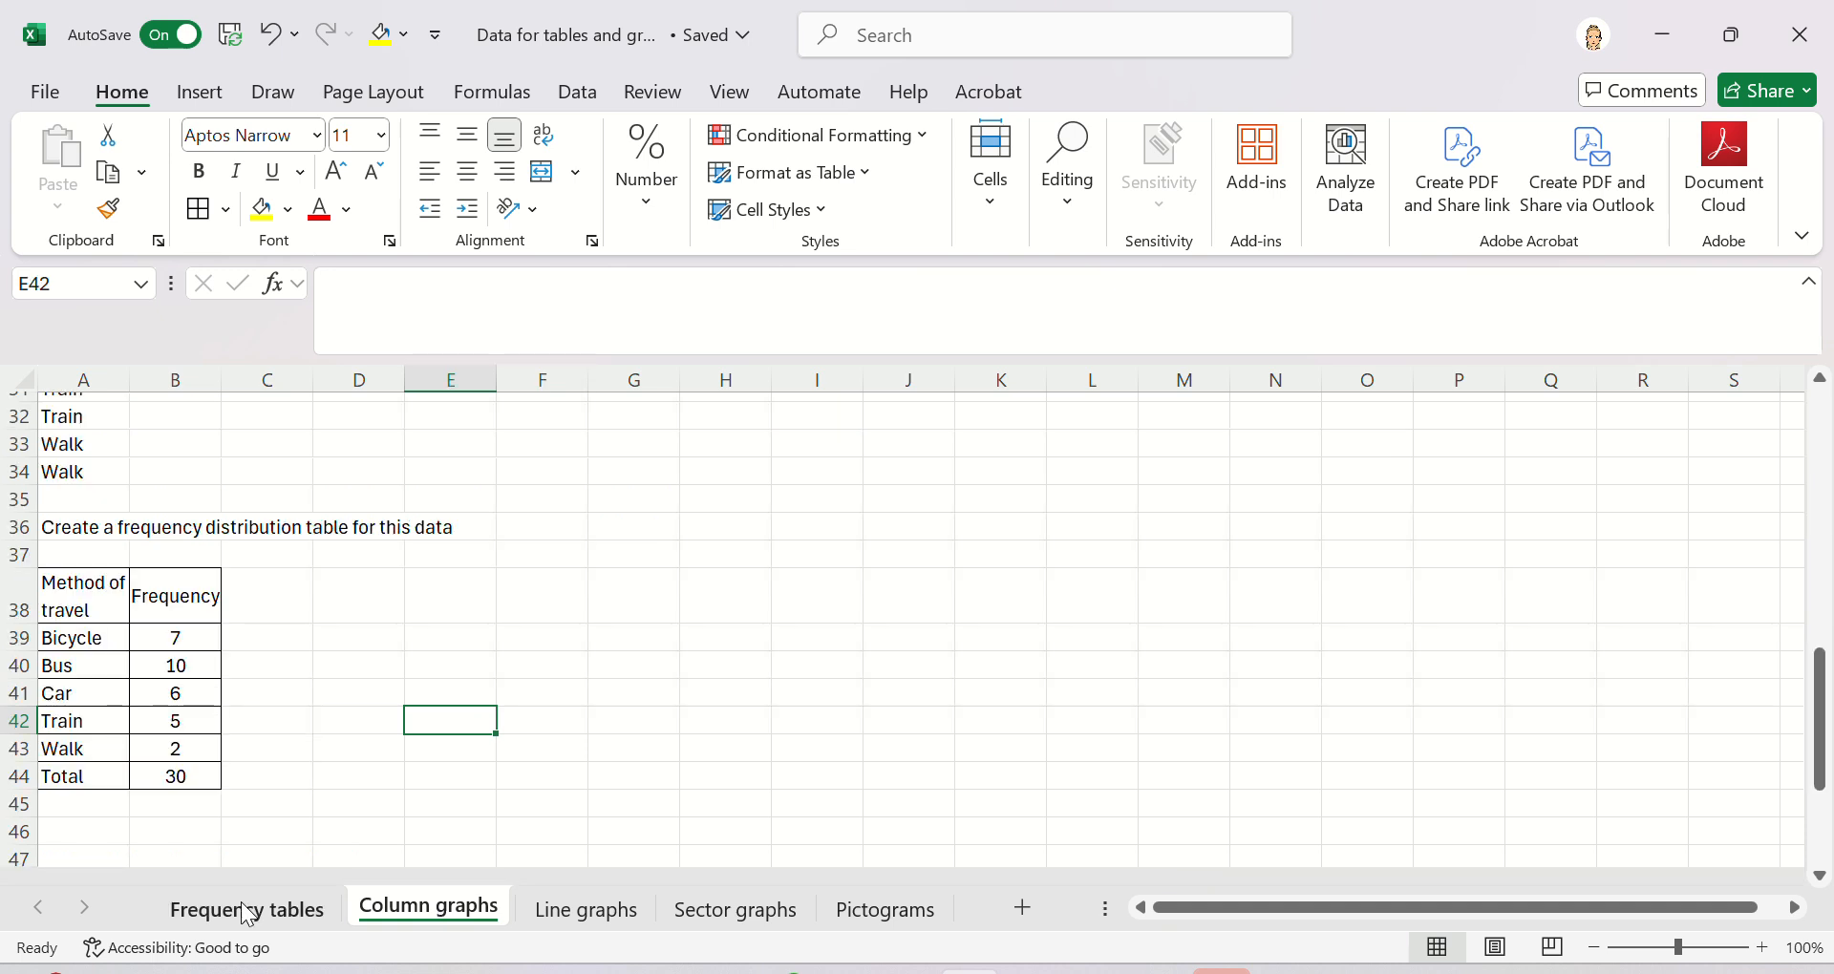
pyautogui.scroll(-1, 583, 728)
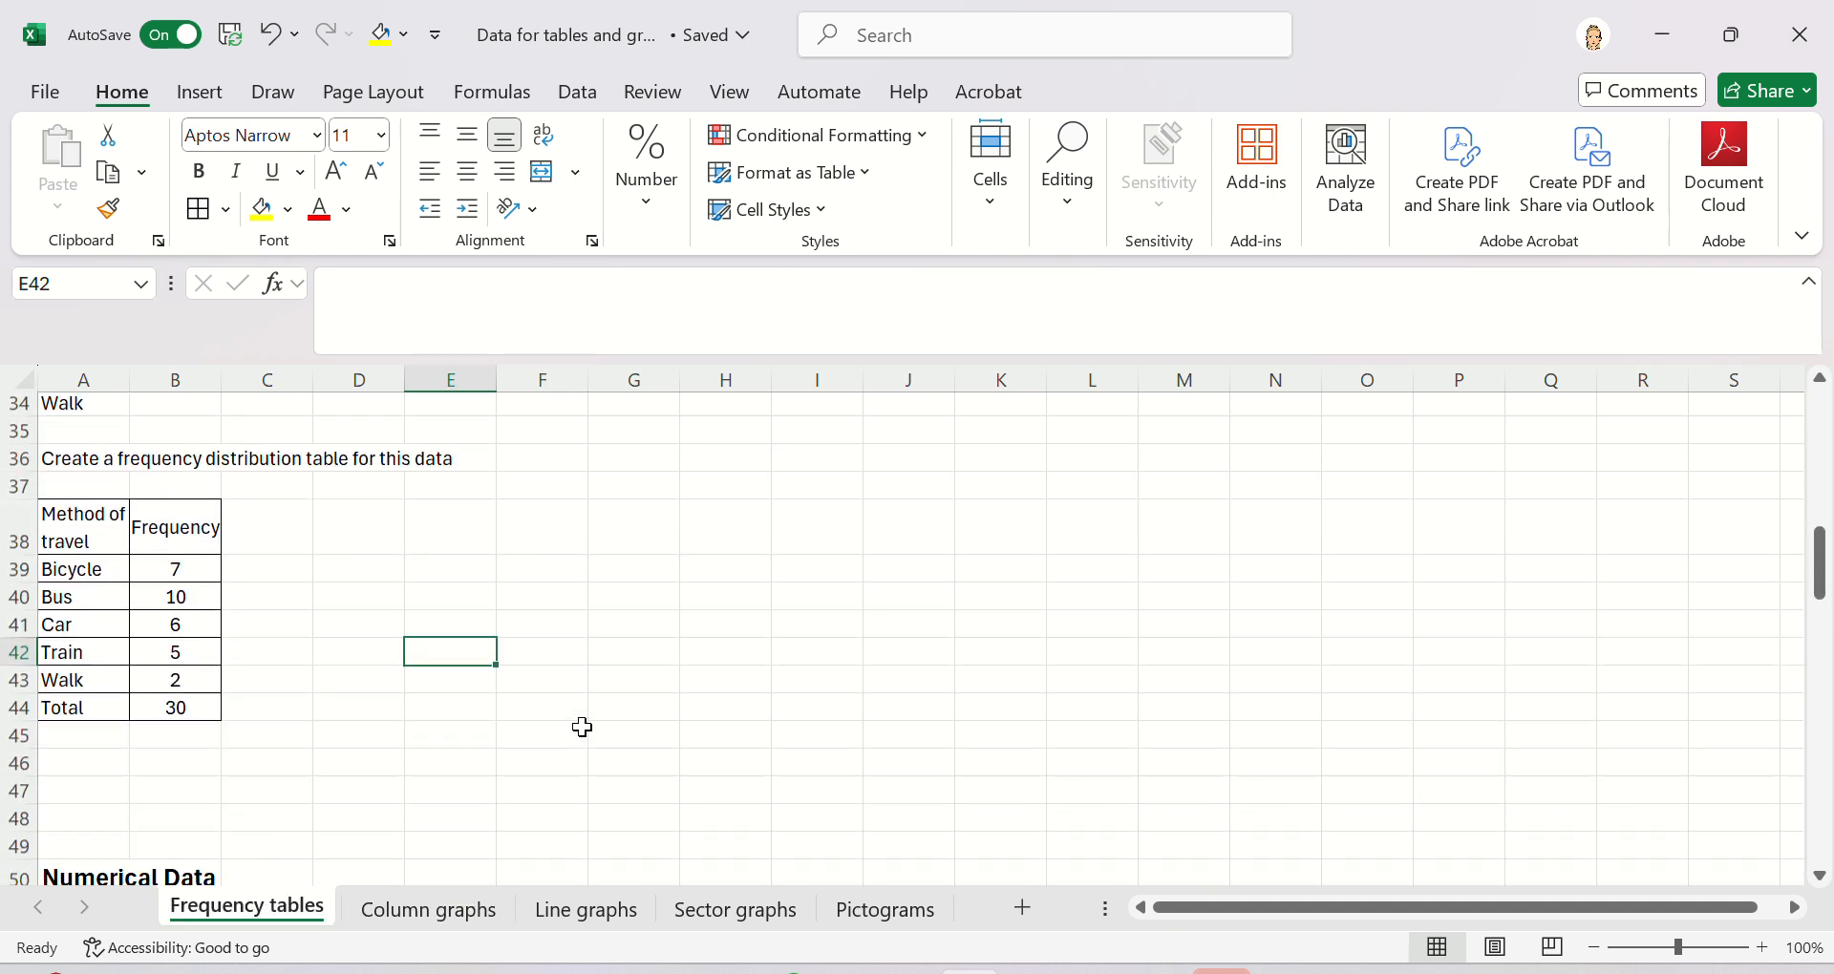
pyautogui.click(78, 554)
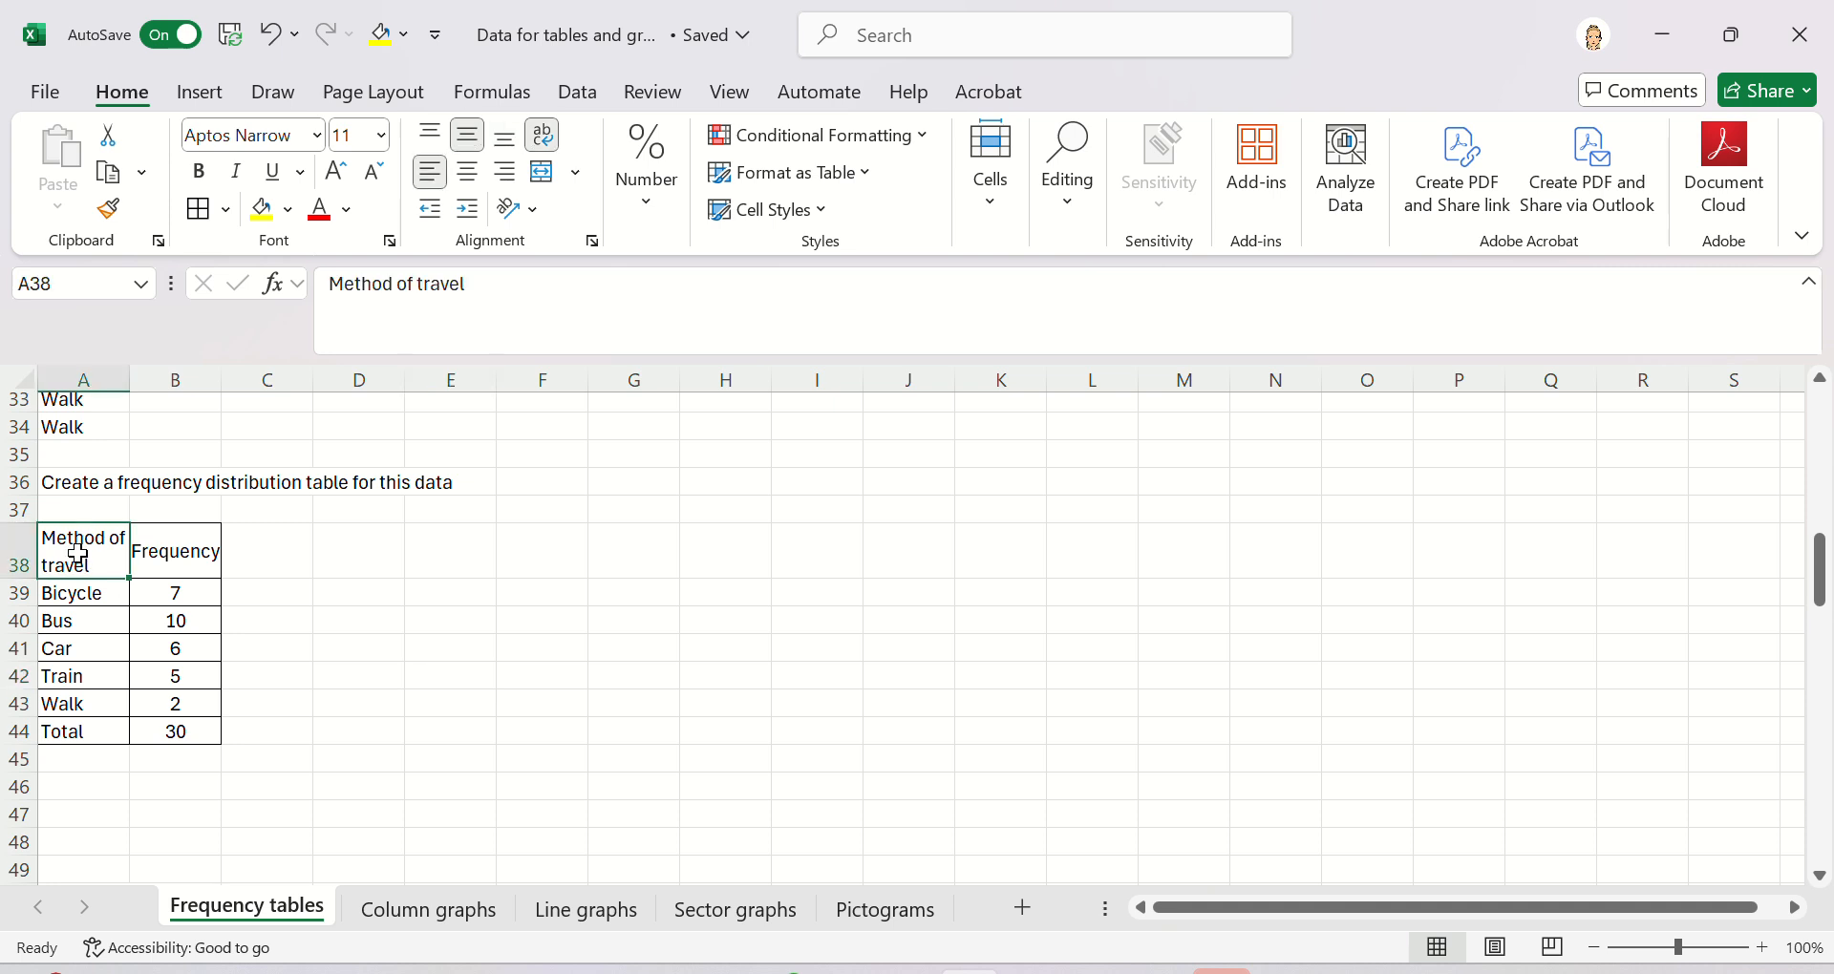
pyautogui.moveTo(79, 554); pyautogui.dragTo(205, 736)
pyautogui.click(91, 530)
pyautogui.hotkey('shift', 'Right')
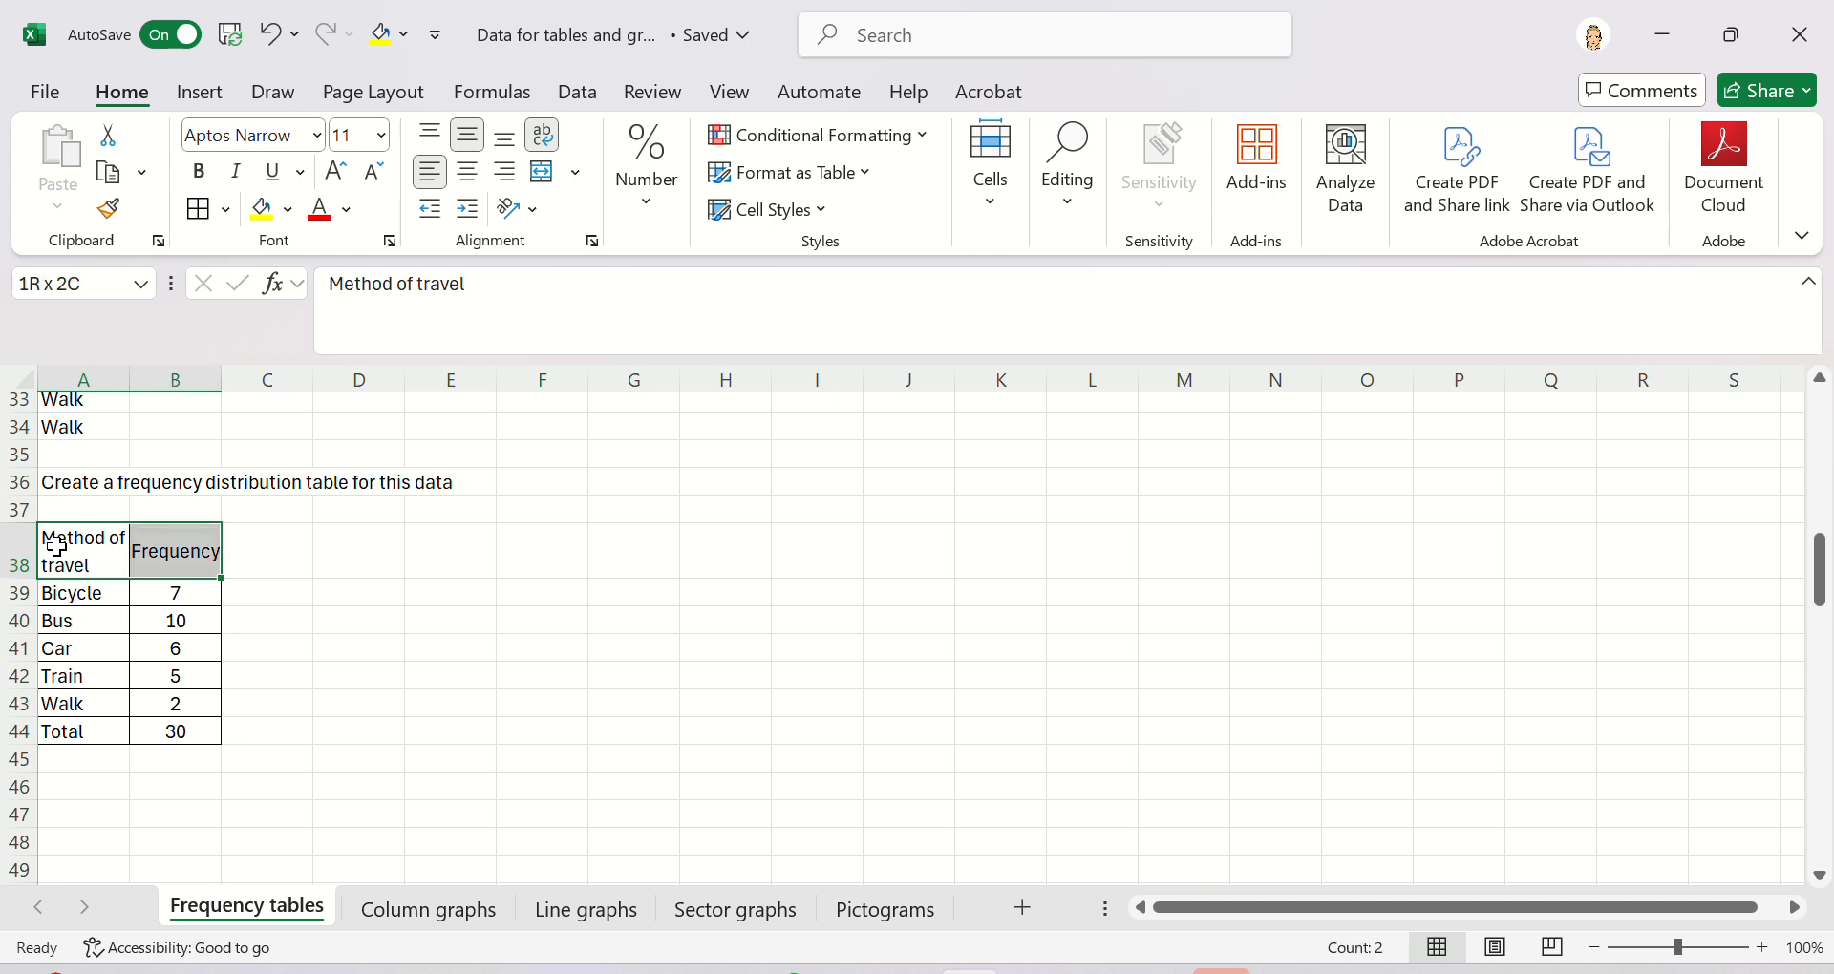
pyautogui.hotkey('shift', 'Down')
pyautogui.hotkey('shift', 'Down')
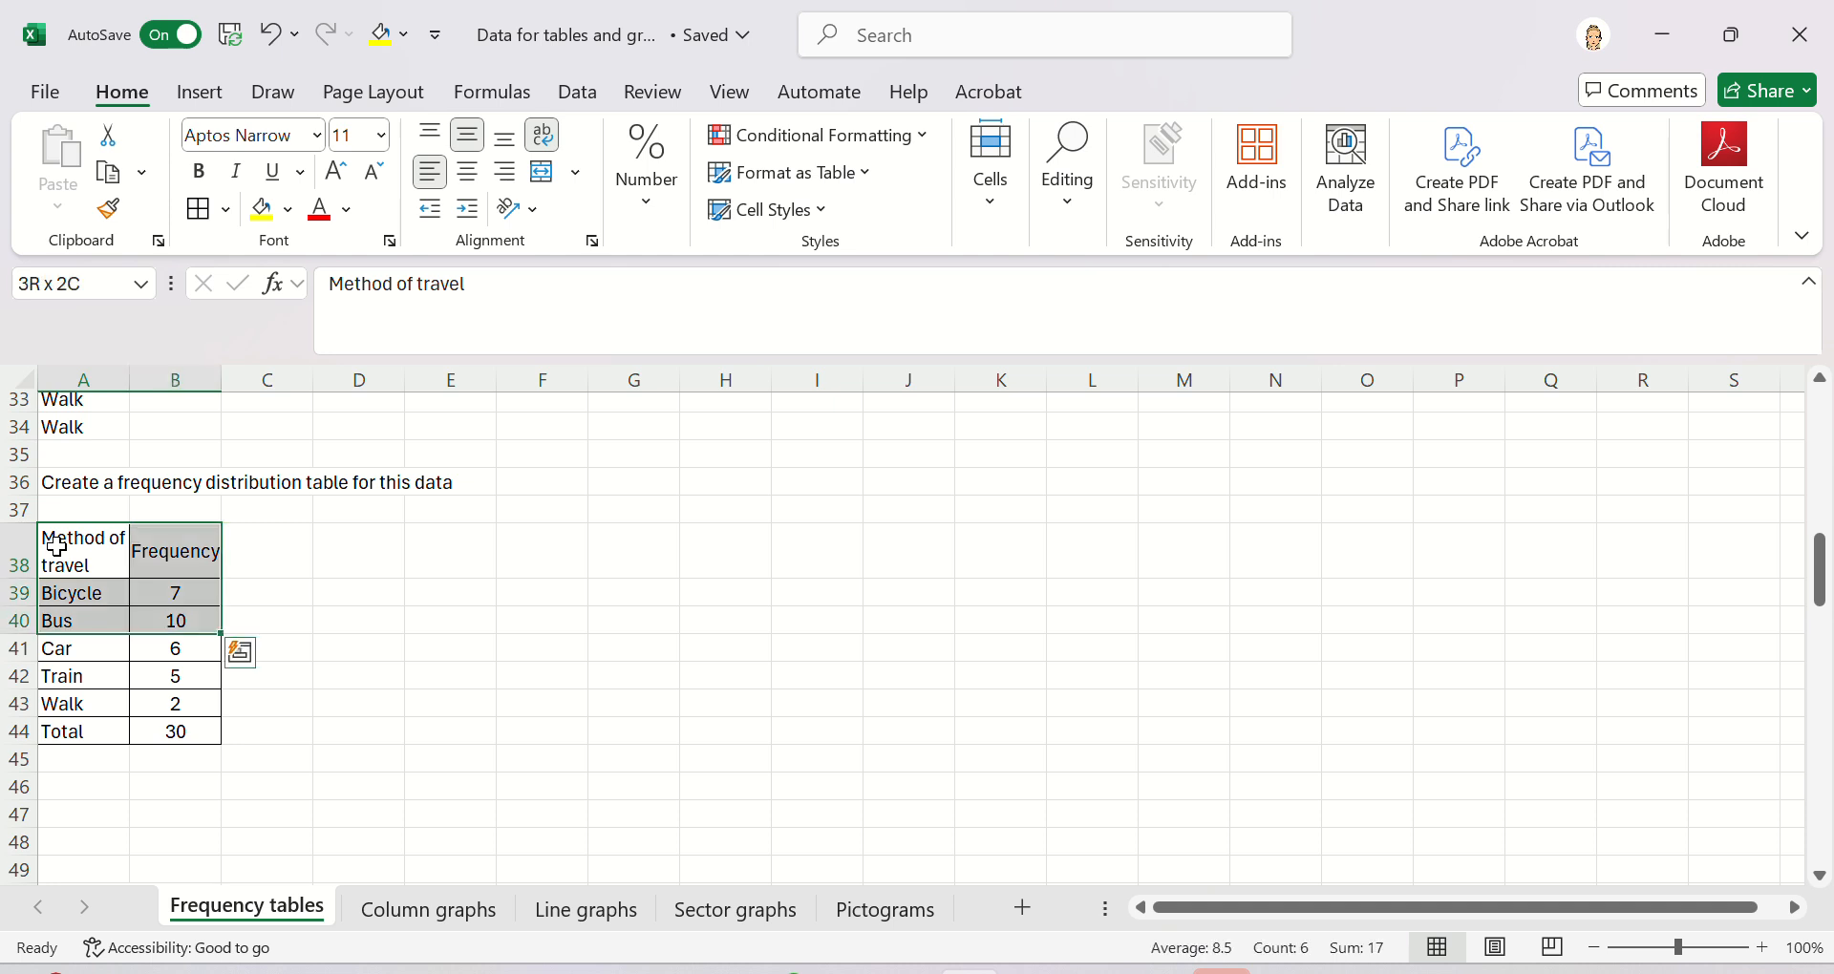
pyautogui.hotkey('shift', 'Down')
pyautogui.hotkey('shift', 'Down')
pyautogui.hotkey('shift', 'Down')
pyautogui.hotkey('shift', 'Down')
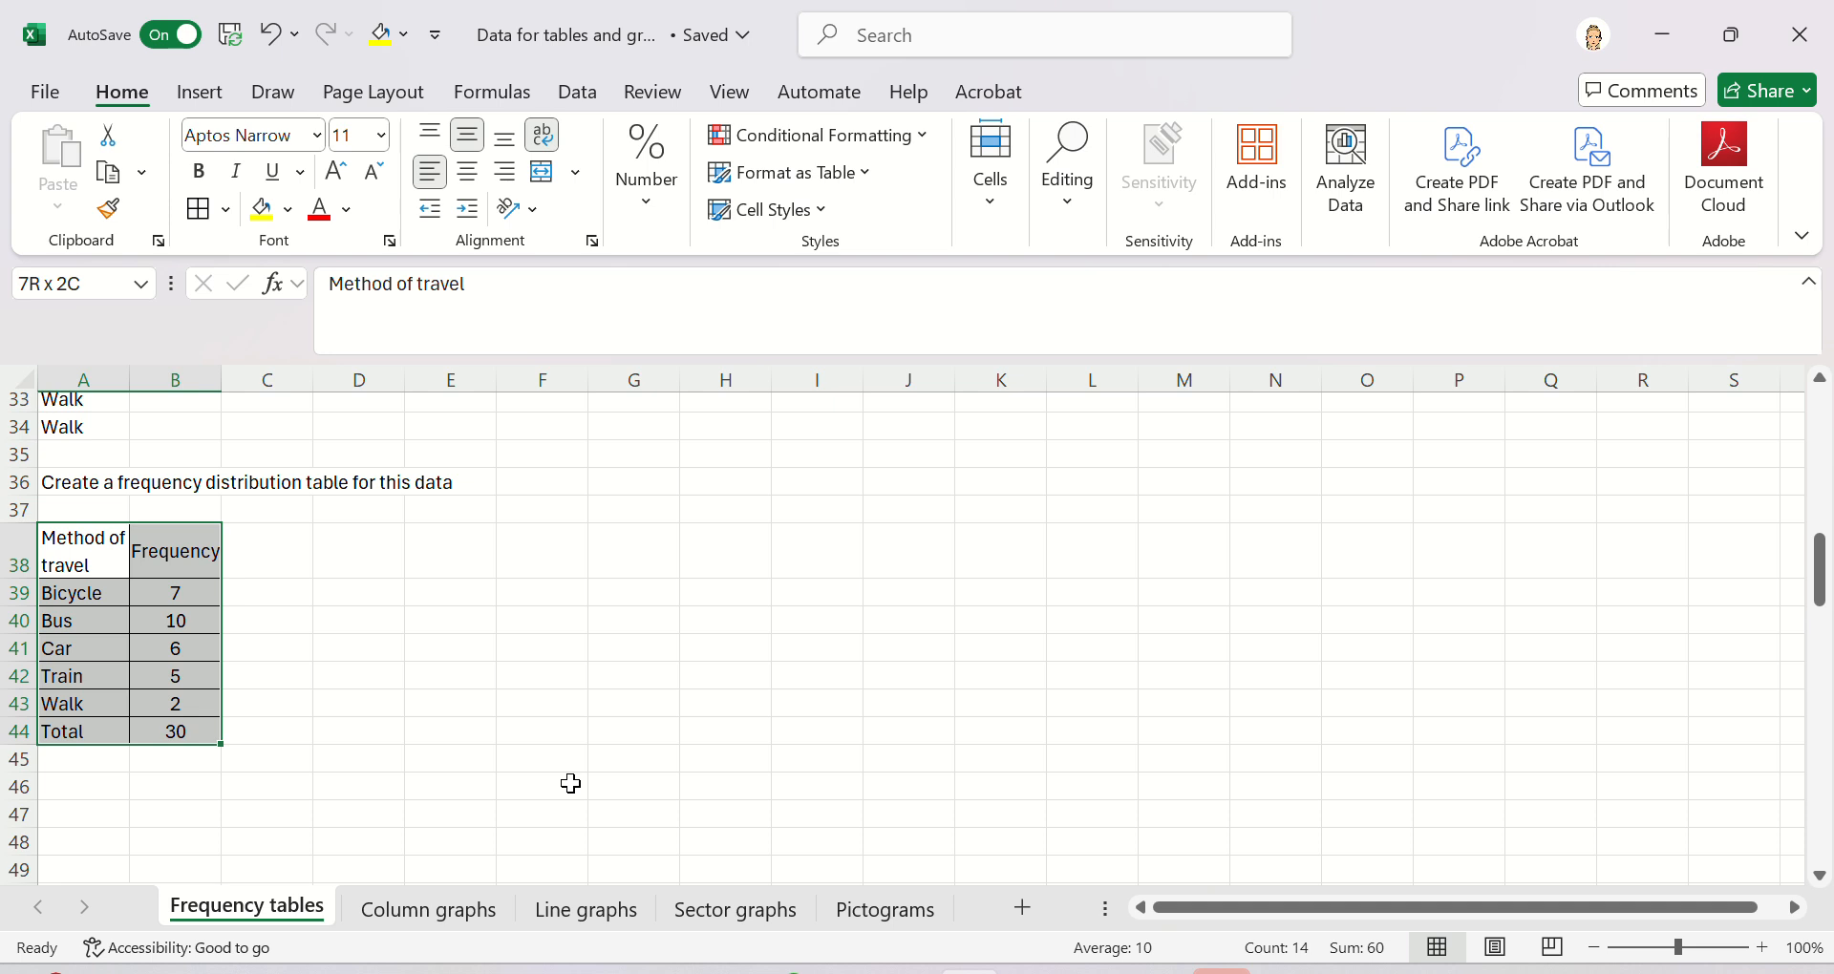
pyautogui.hotkey('ctrl', 'c')
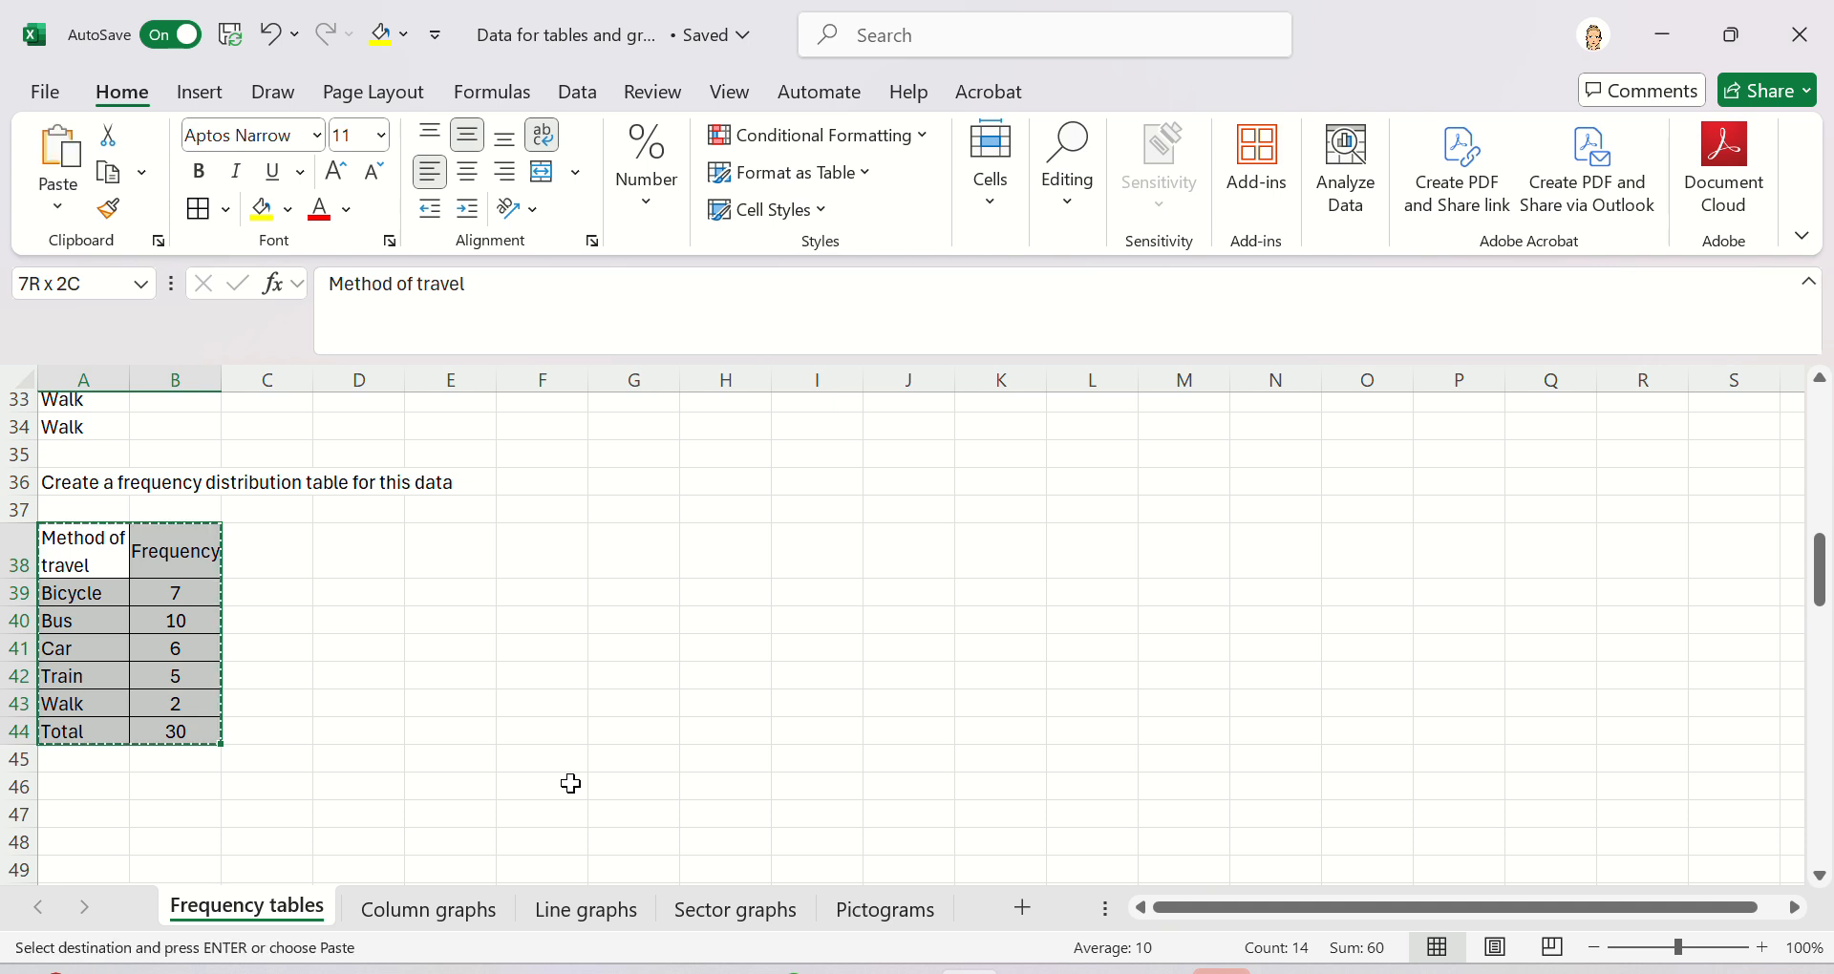
# - Paste the copied table into cell A7 of the Column graphs sheet
pyautogui.click(447, 909)
pyautogui.click(73, 583)
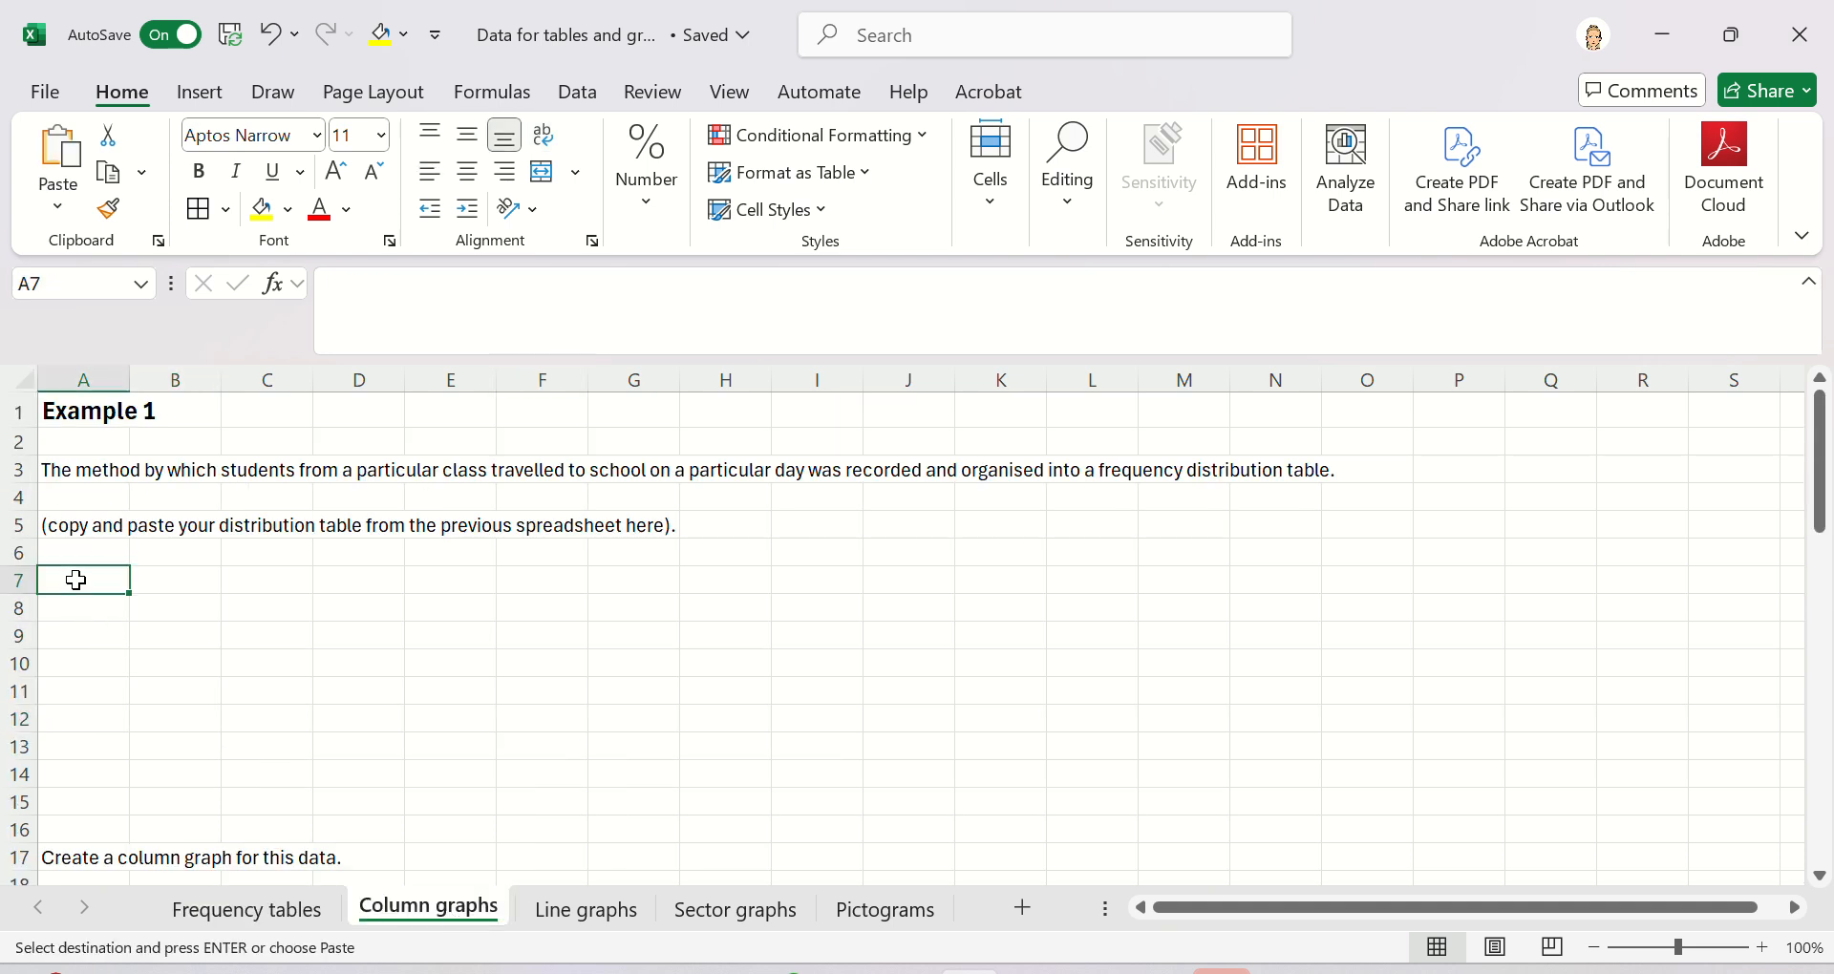
pyautogui.hotkey('ctrl', 'v')
pyautogui.click(396, 672)
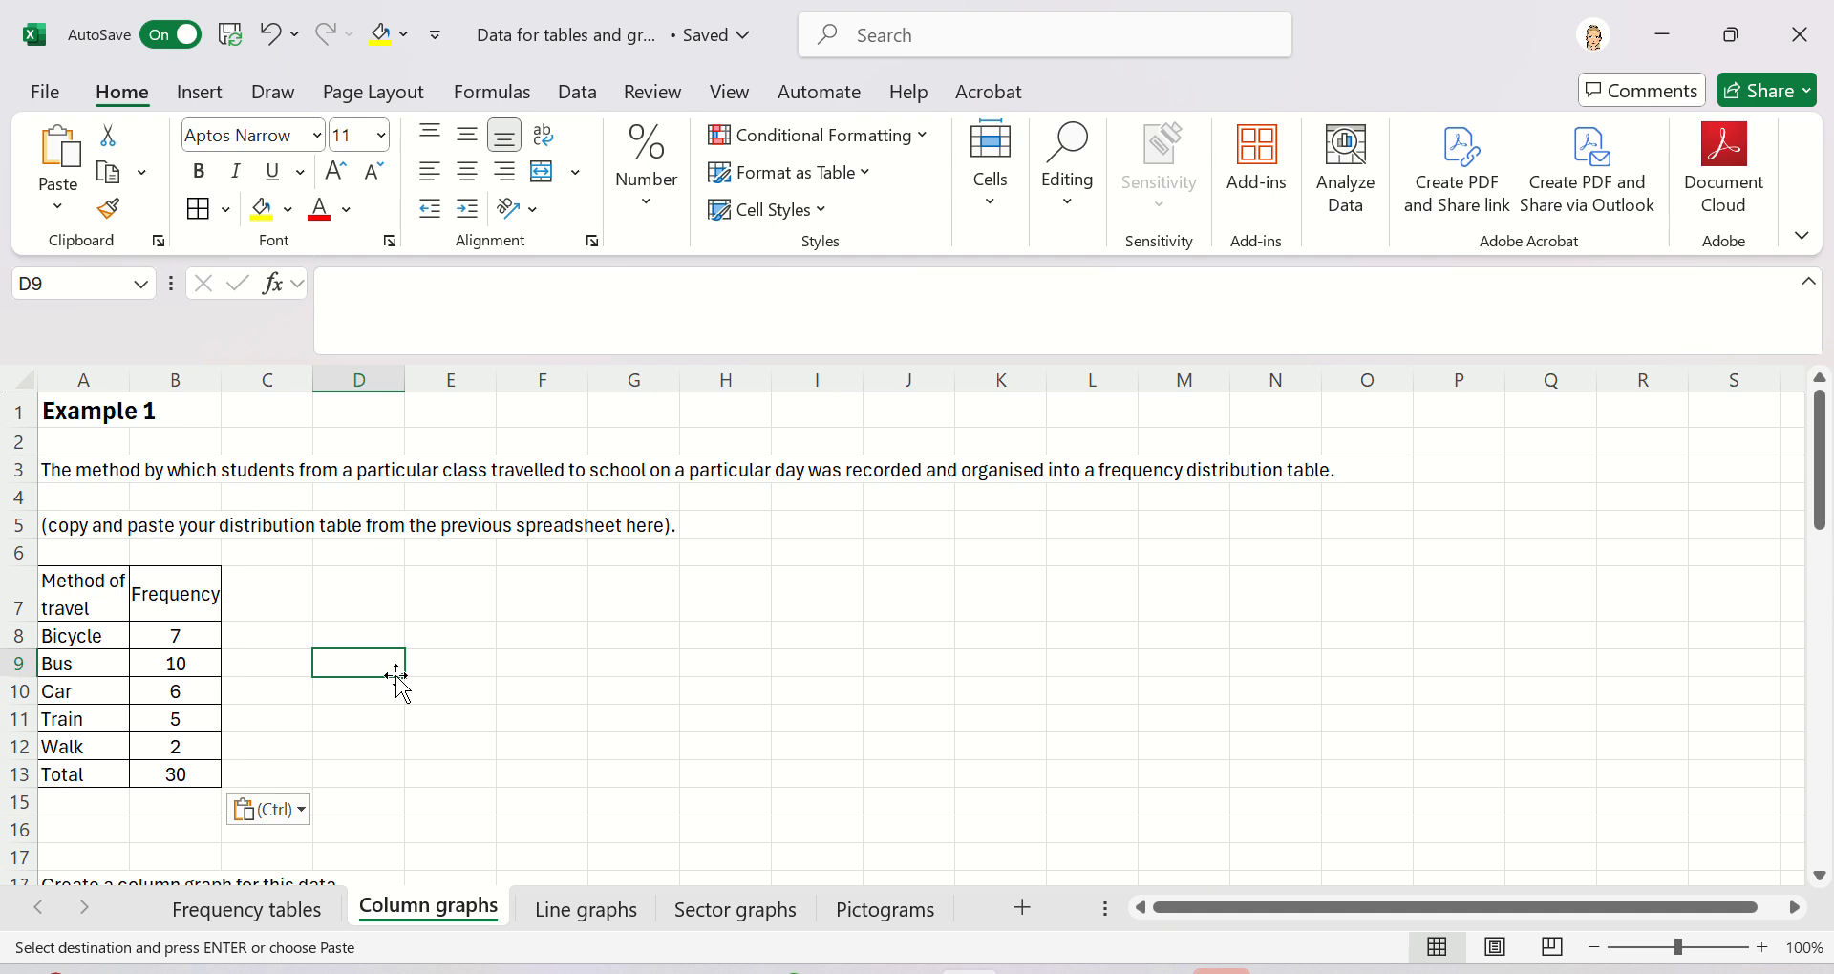
# - Select the method and frequency cells A7:B12, leaving out the Total row
pyautogui.scroll(-1, 599, 748)
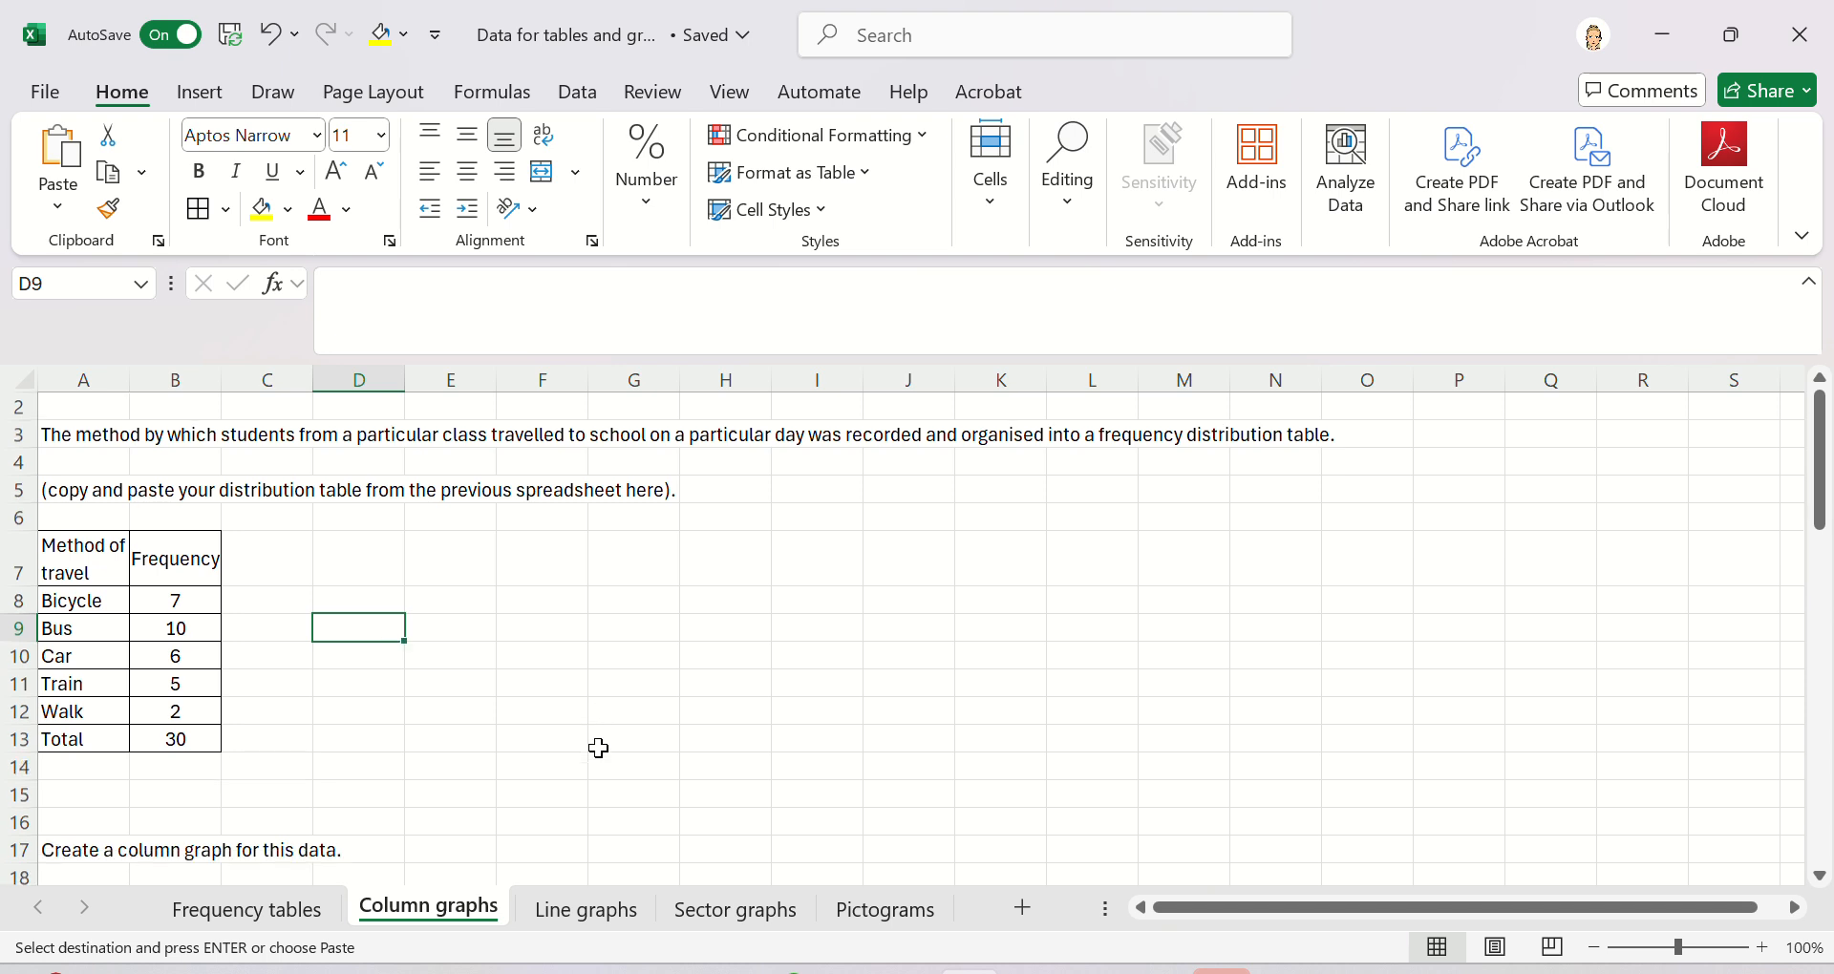
pyautogui.scroll(-1, 599, 748)
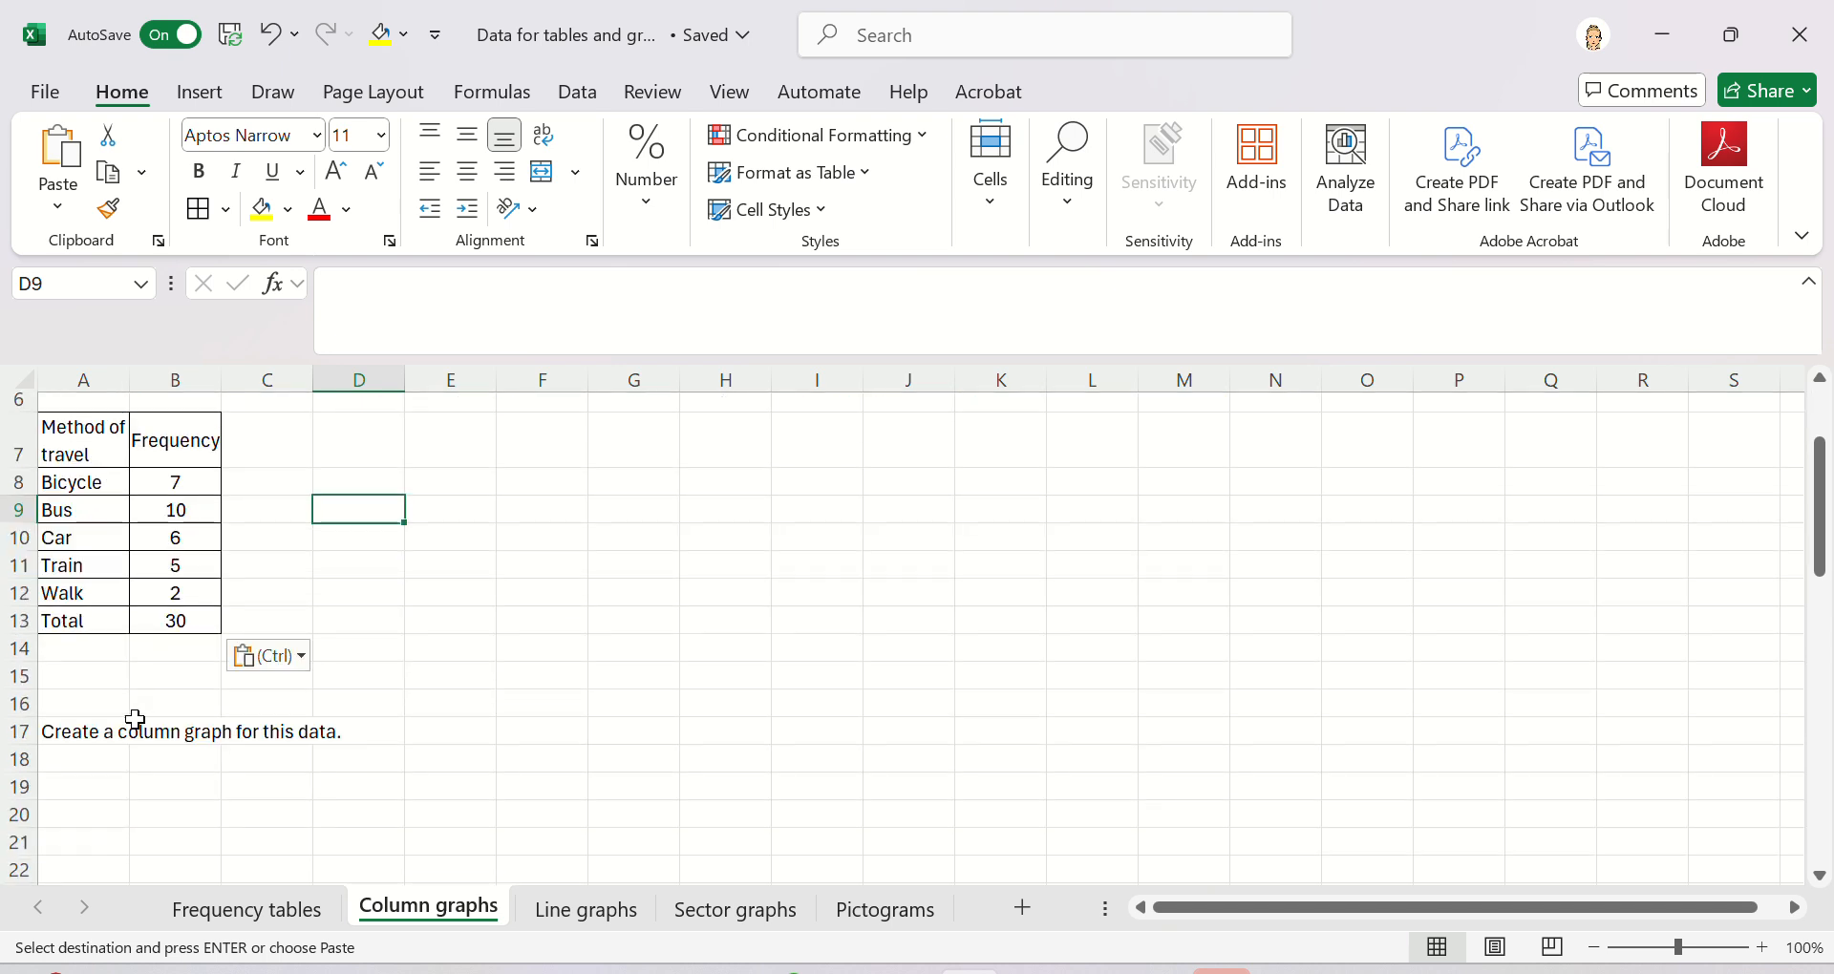
pyautogui.scroll(2, 482, 726)
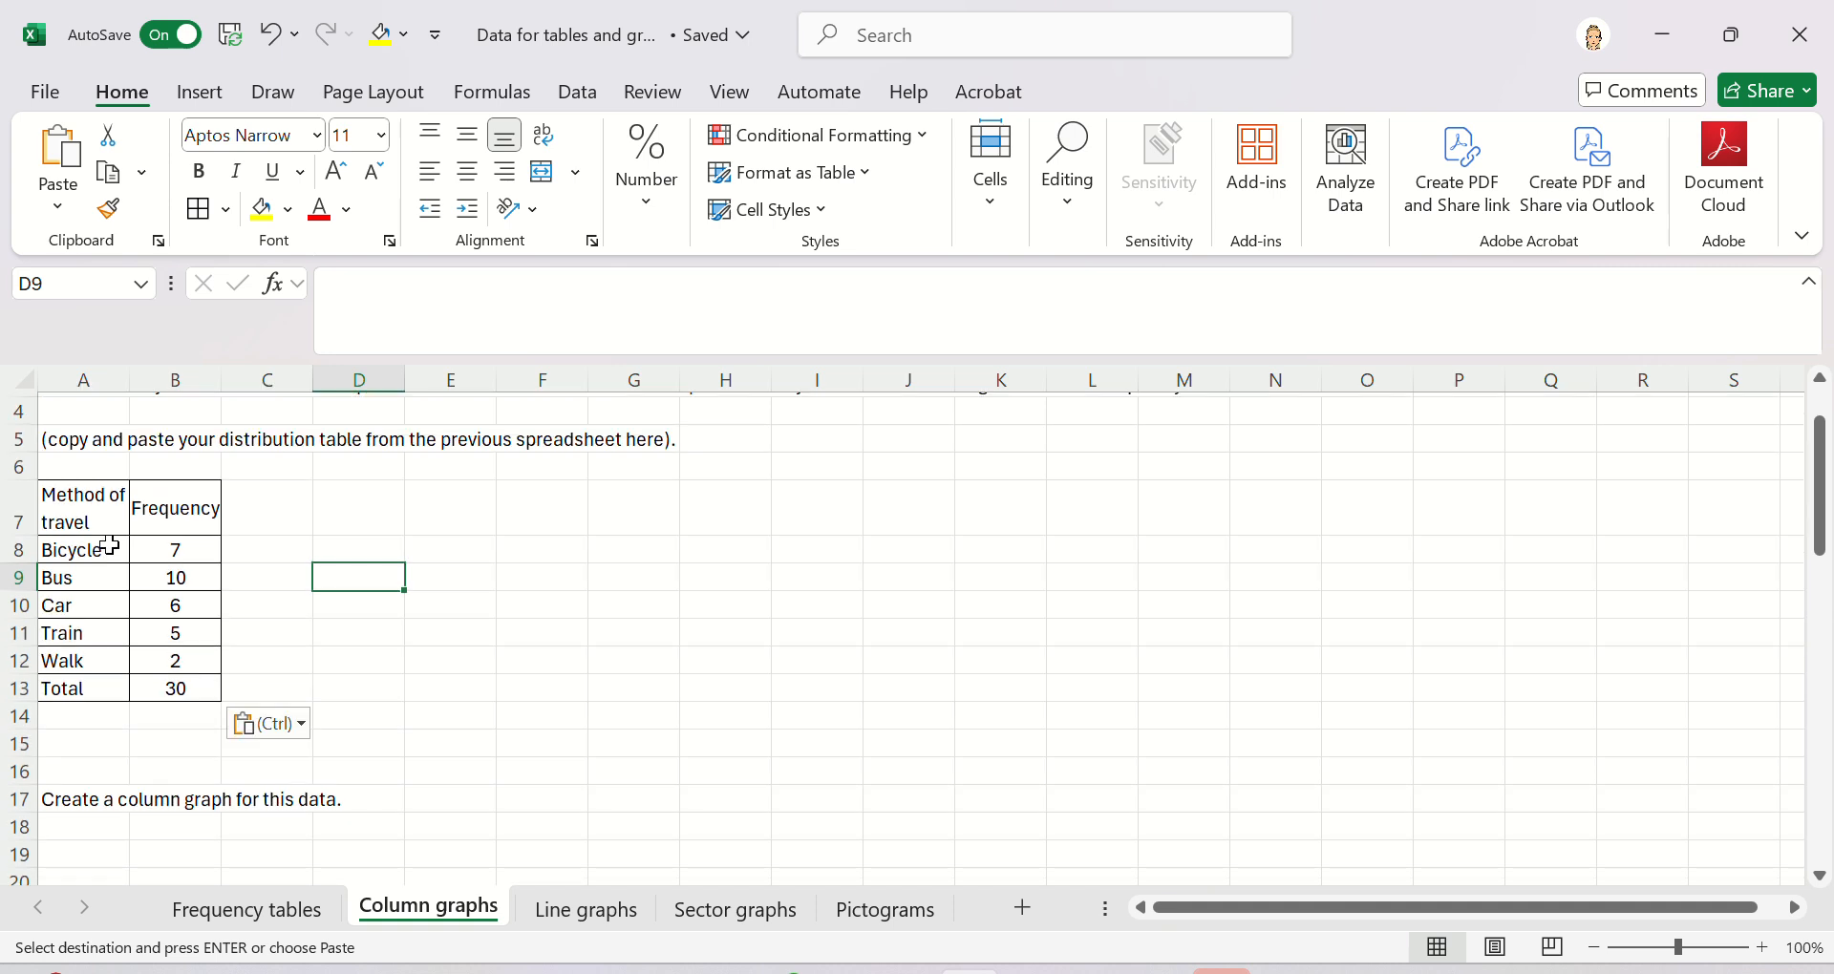
pyautogui.click(91, 506)
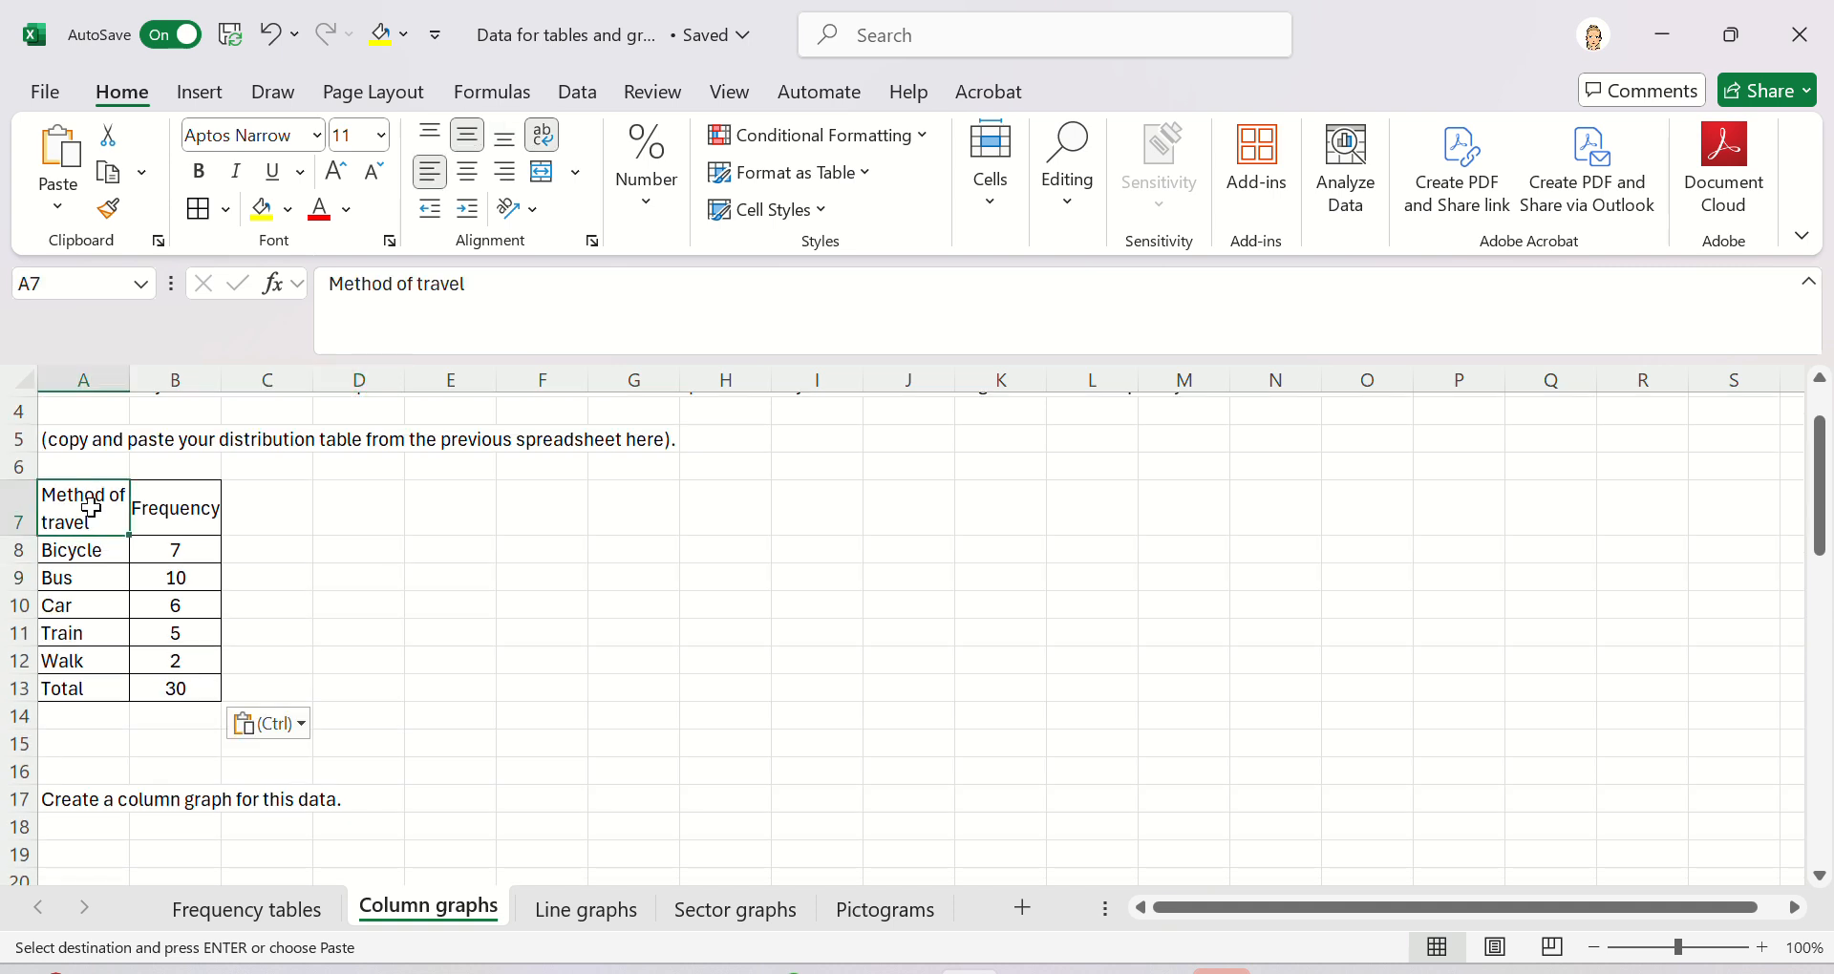
pyautogui.hotkey('shift', 'Right')
pyautogui.hotkey('shift', 'Down')
pyautogui.hotkey('shift', 'Down')
pyautogui.hotkey('shift', 'Down')
pyautogui.hotkey('shift', 'Down')
pyautogui.hotkey('shift', 'Down')
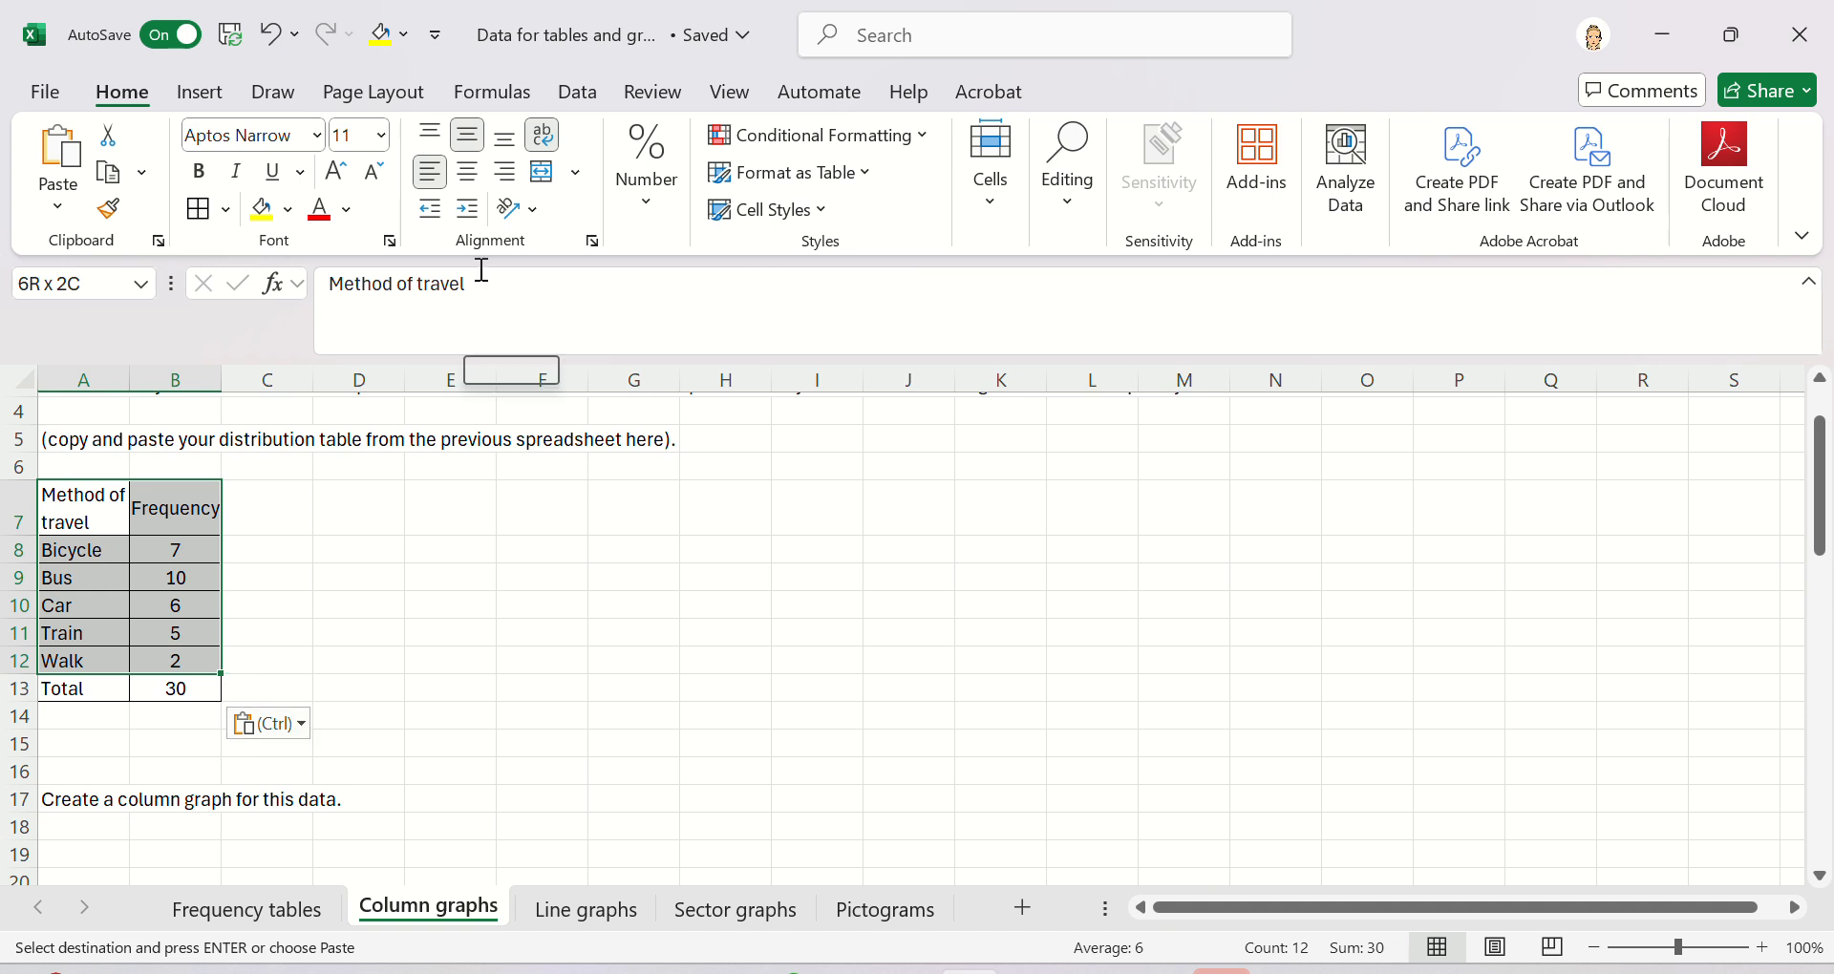
# - Preview the recommended chart types for the selected data and close the dialog without inserting one
pyautogui.click(200, 93)
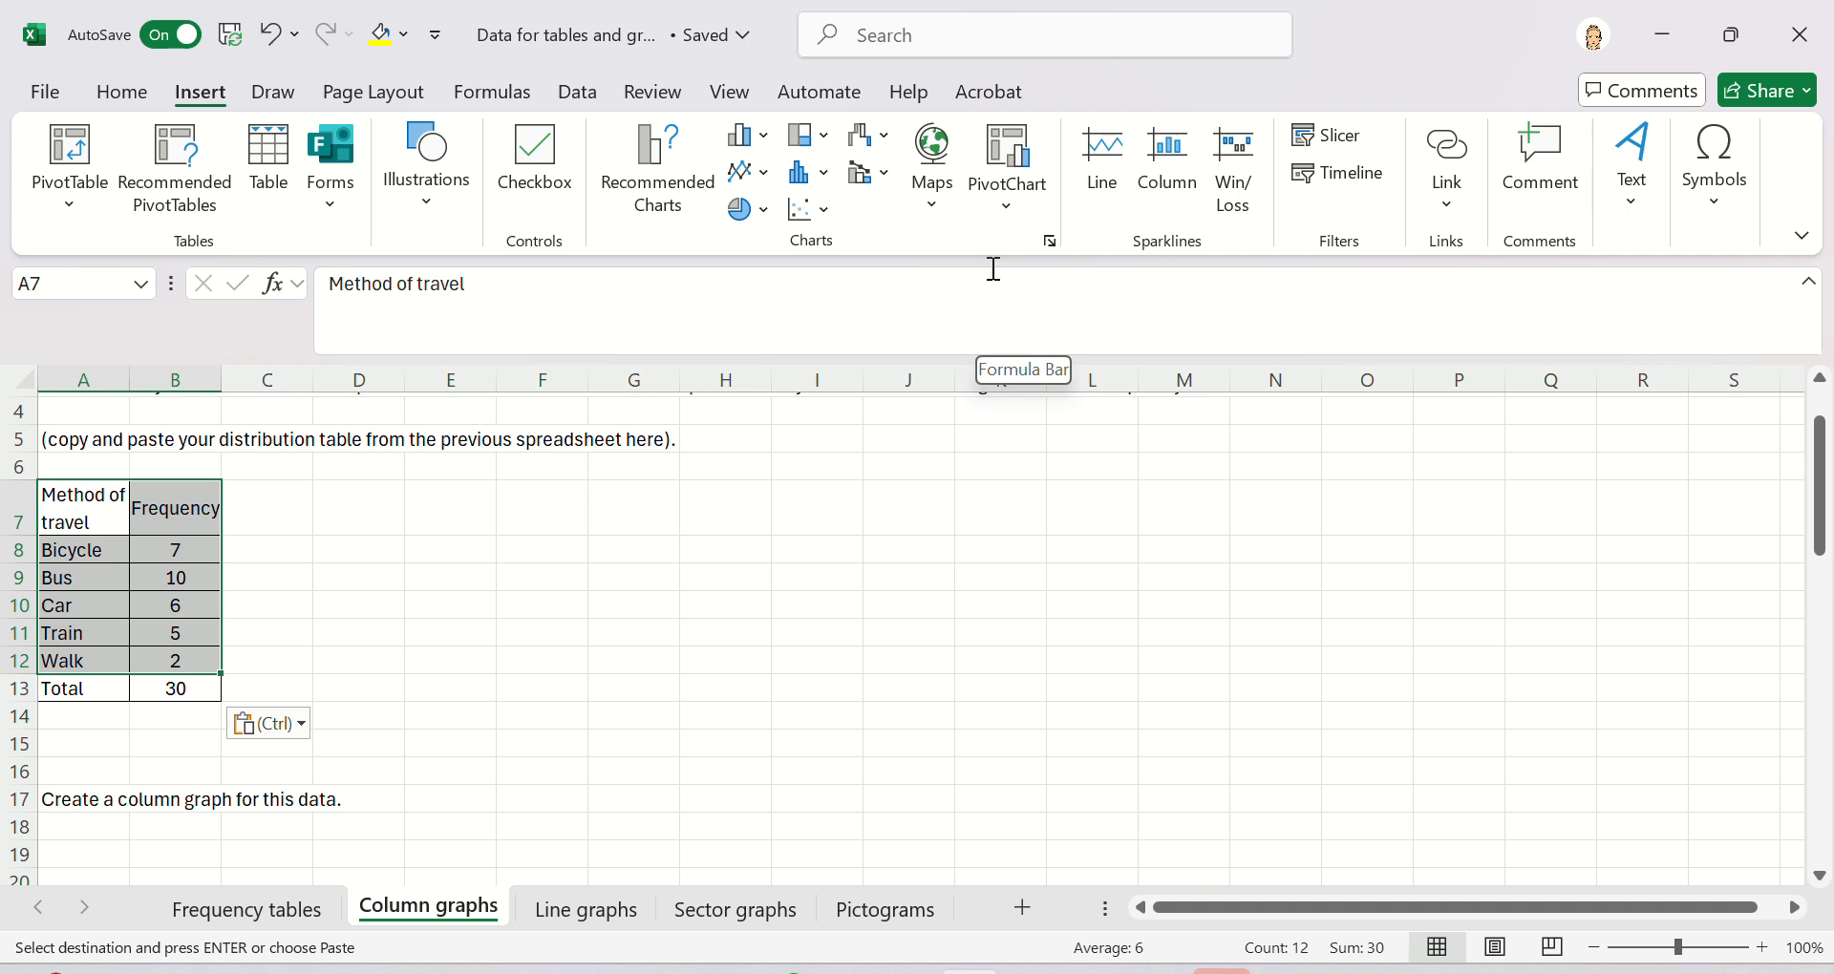
pyautogui.click(628, 181)
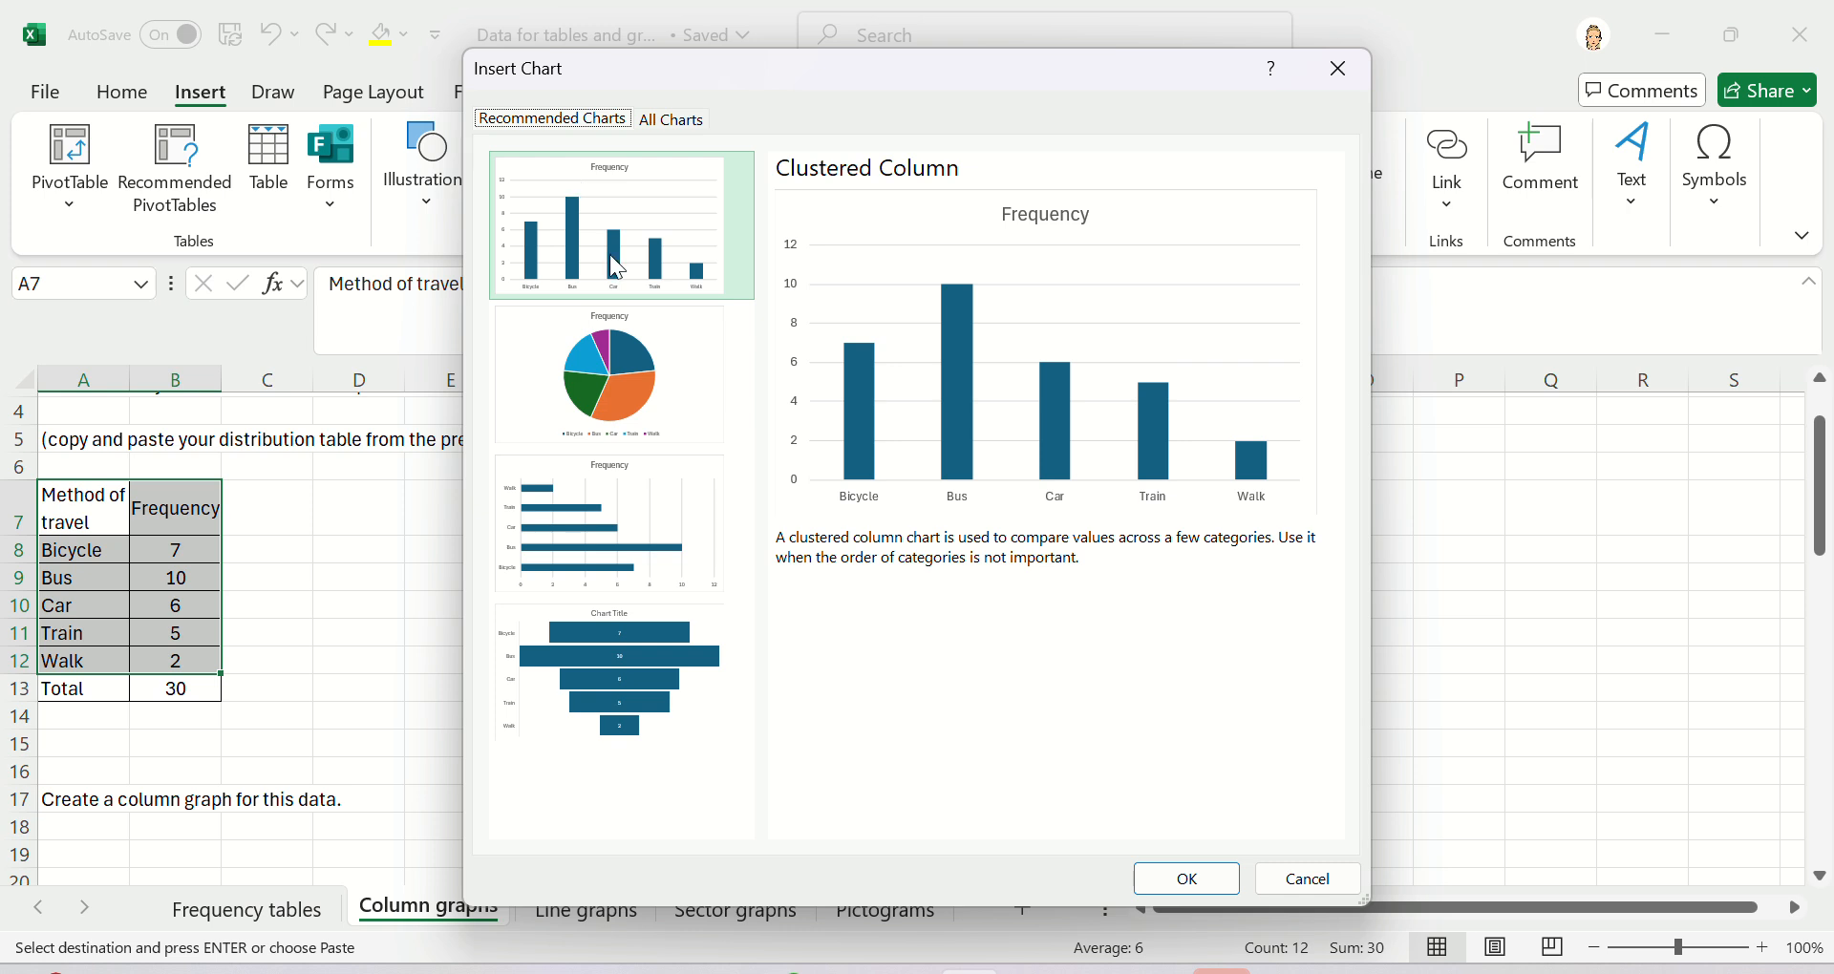
pyautogui.click(644, 369)
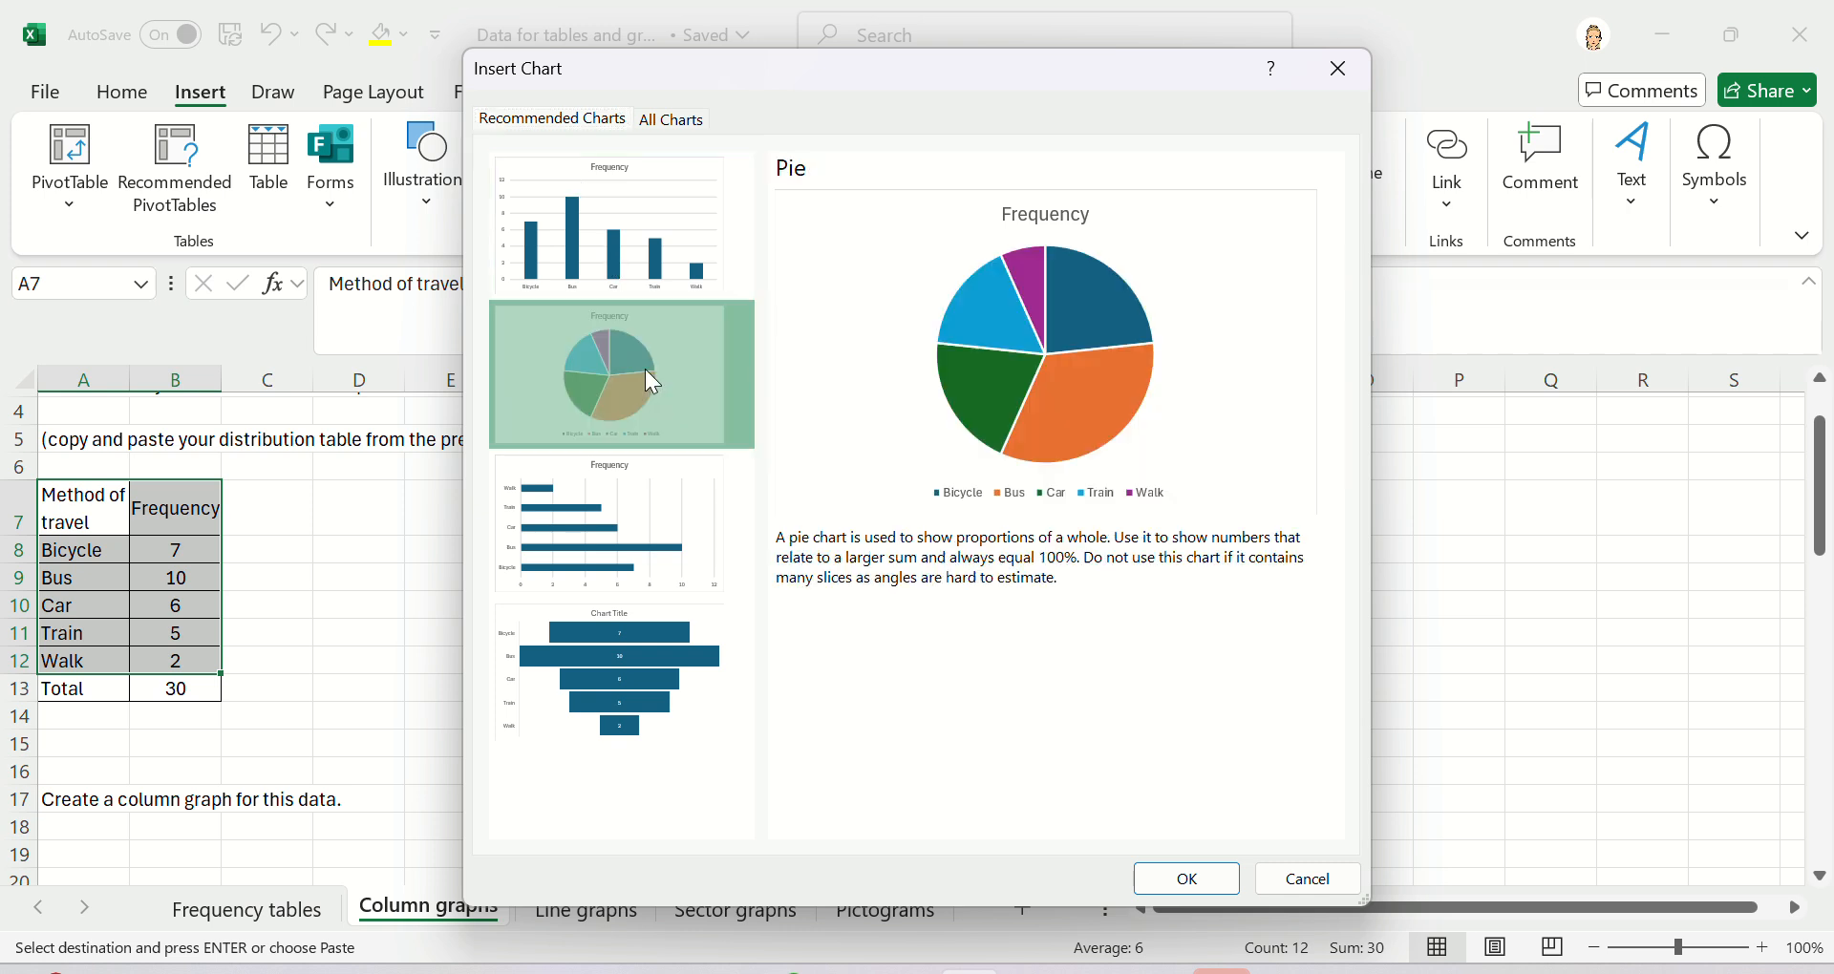
pyautogui.click(630, 548)
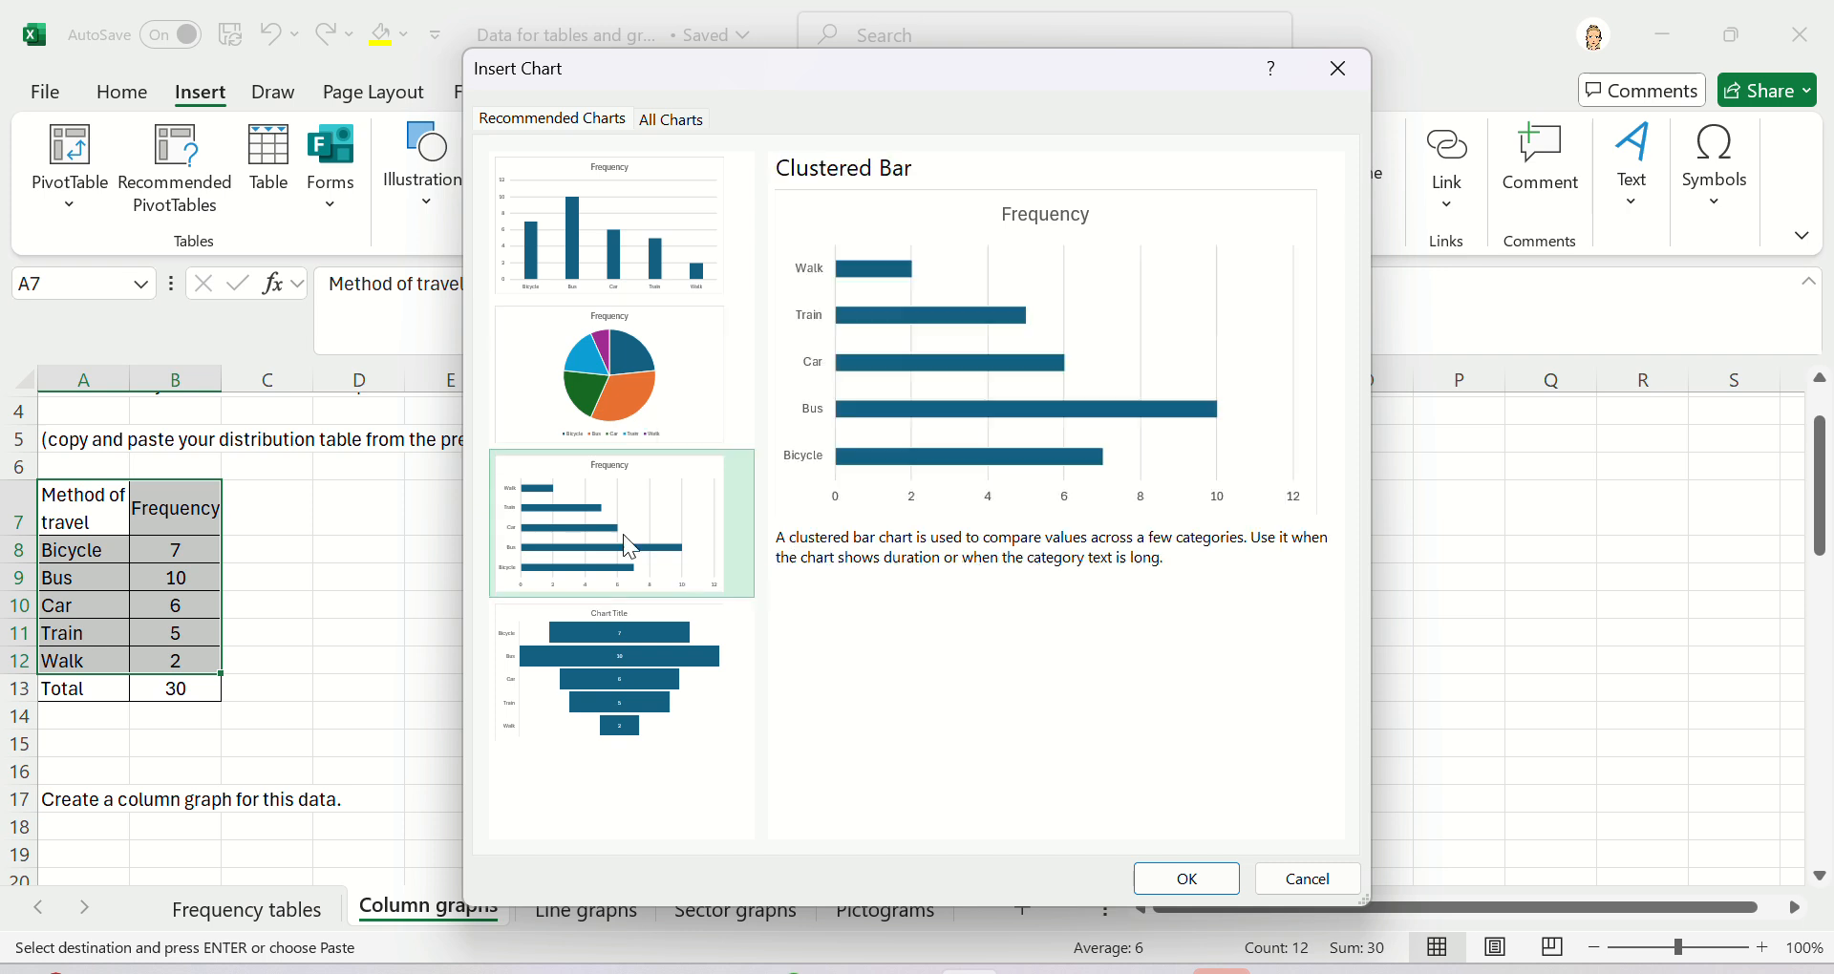
pyautogui.click(612, 694)
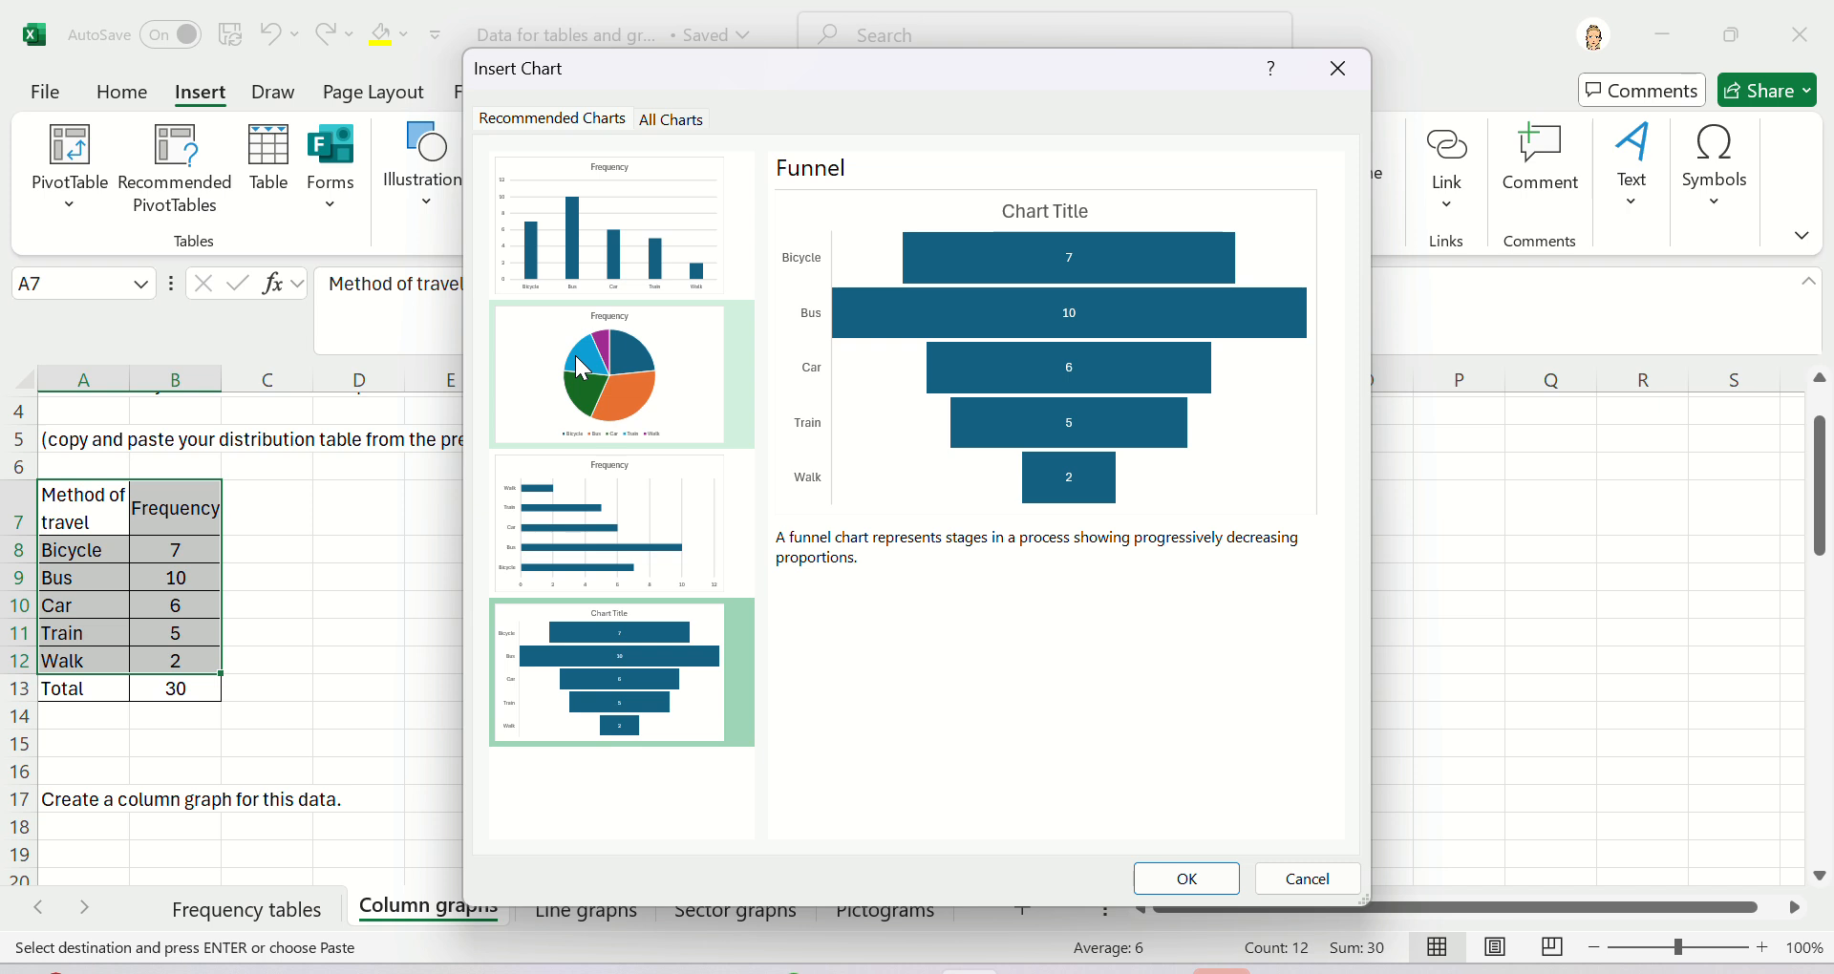
pyautogui.click(562, 267)
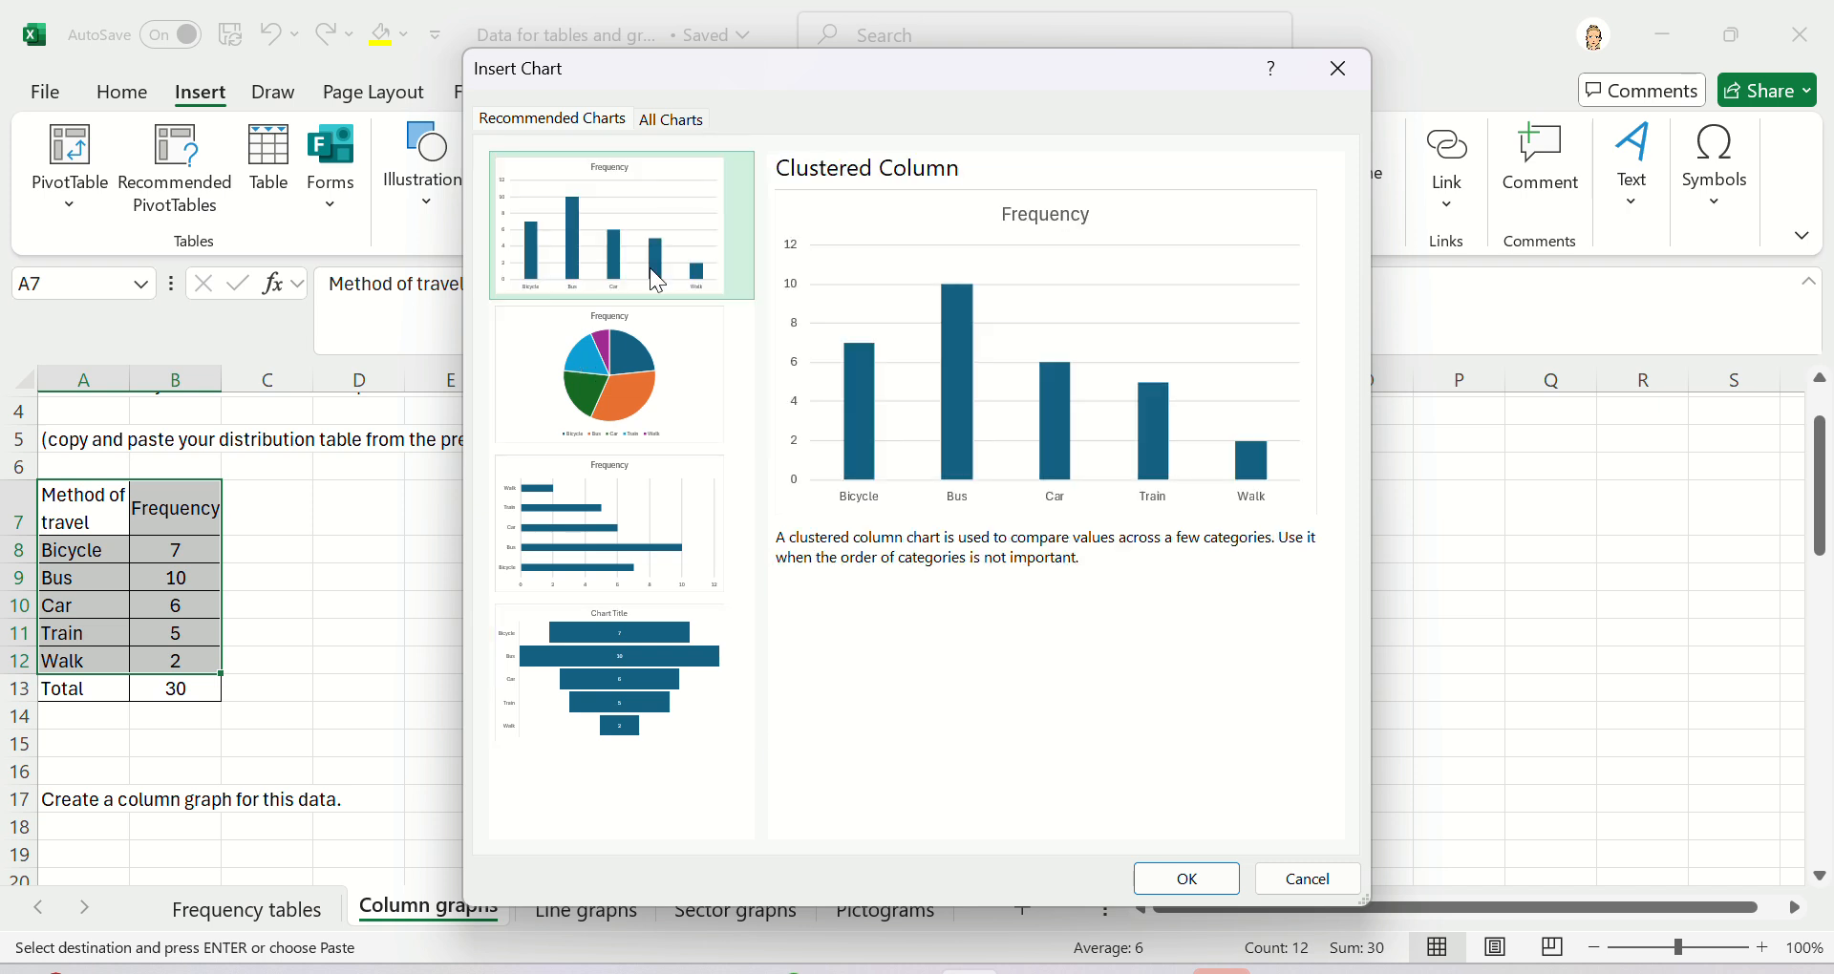
pyautogui.click(1307, 879)
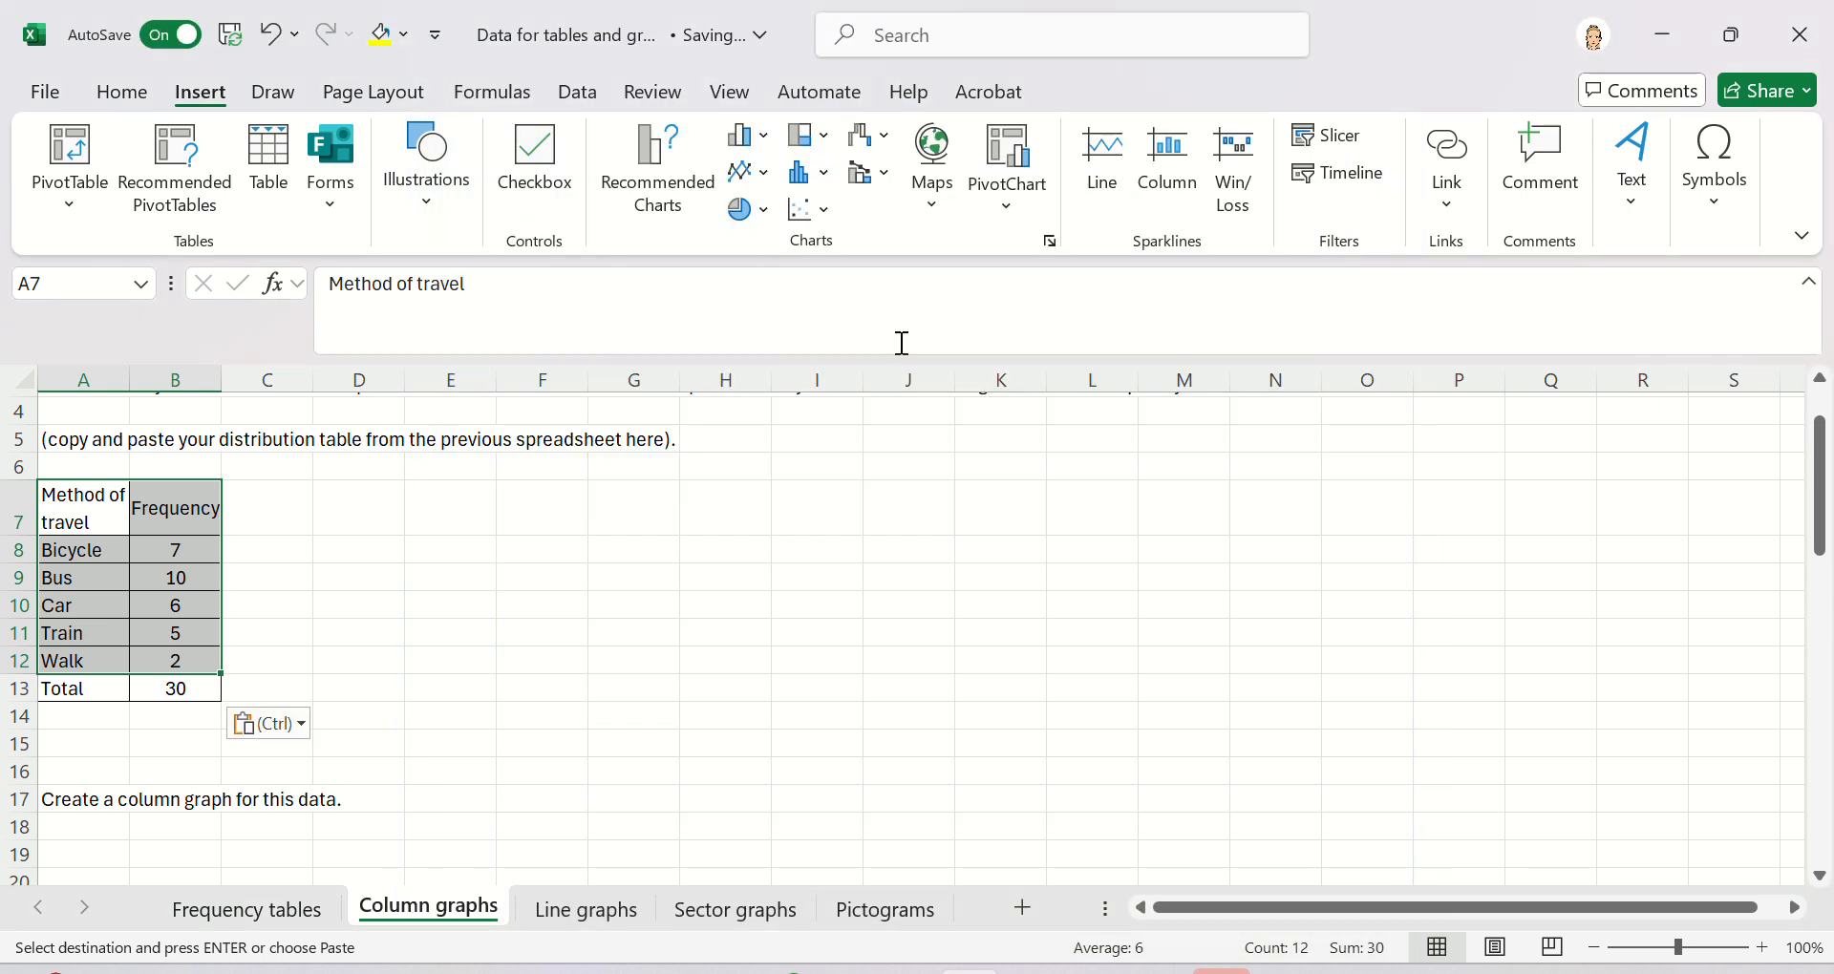
# - Insert a 2-D Clustered Column chart from the selection and apply the fifth chart style
pyautogui.click(759, 150)
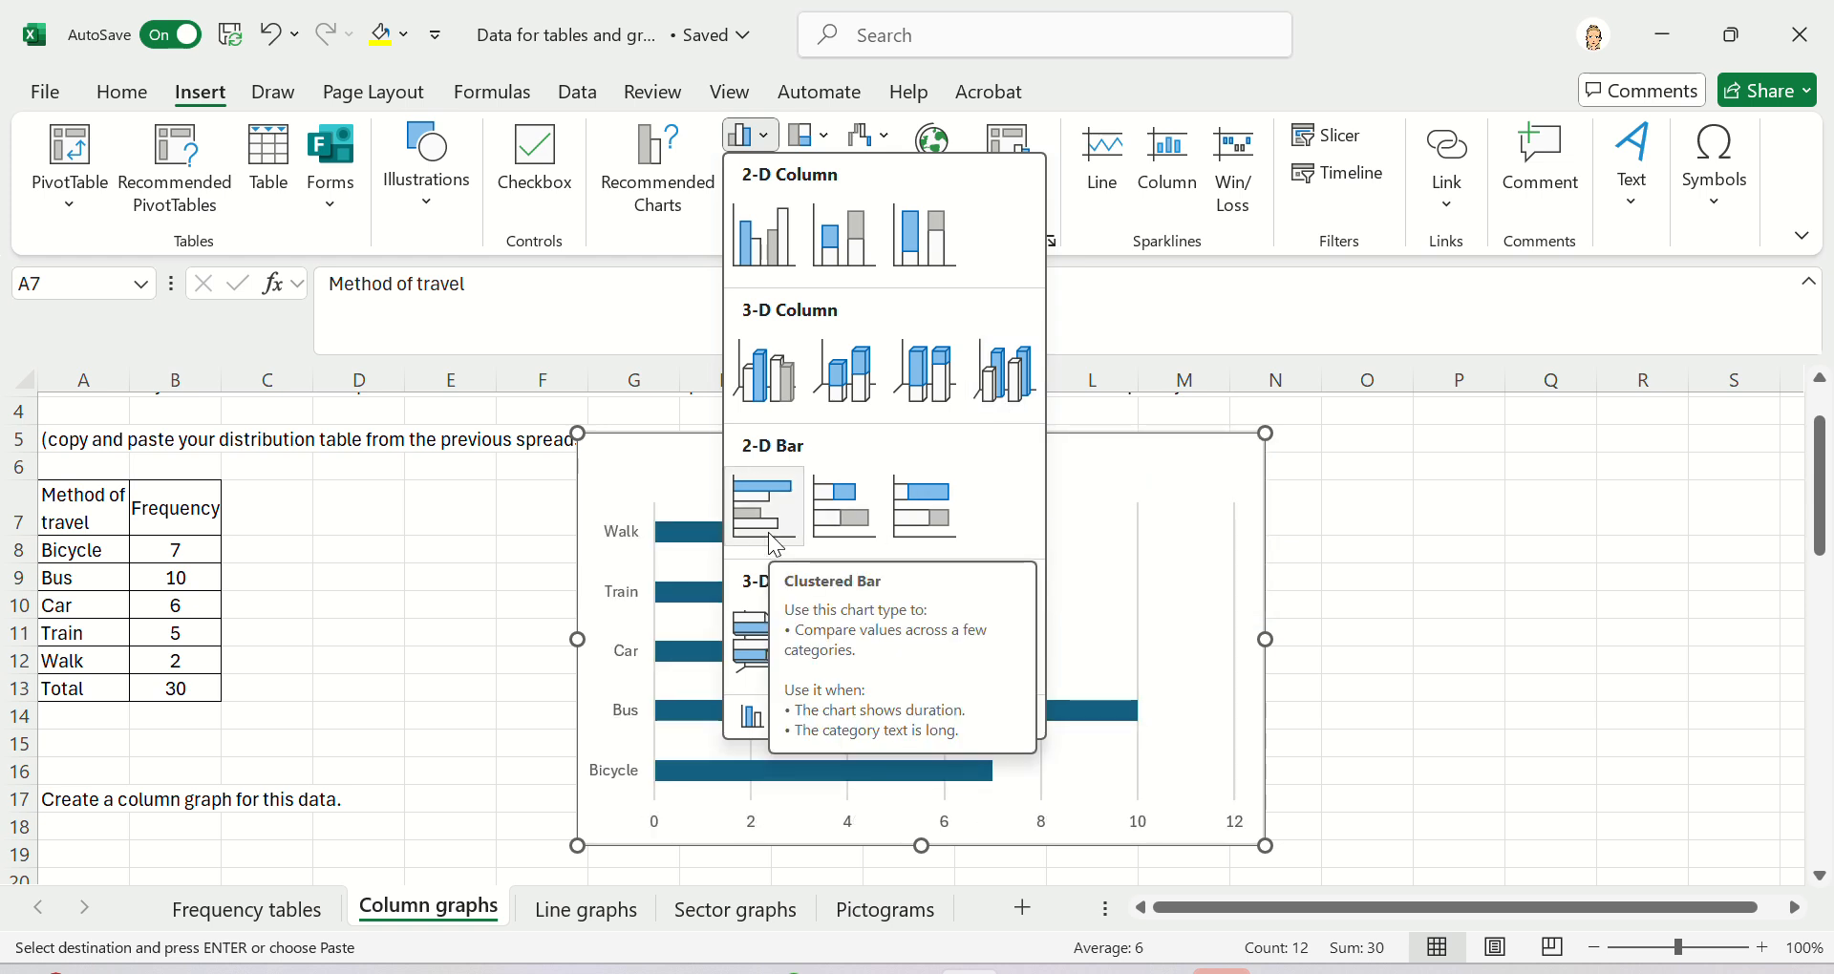
pyautogui.click(836, 258)
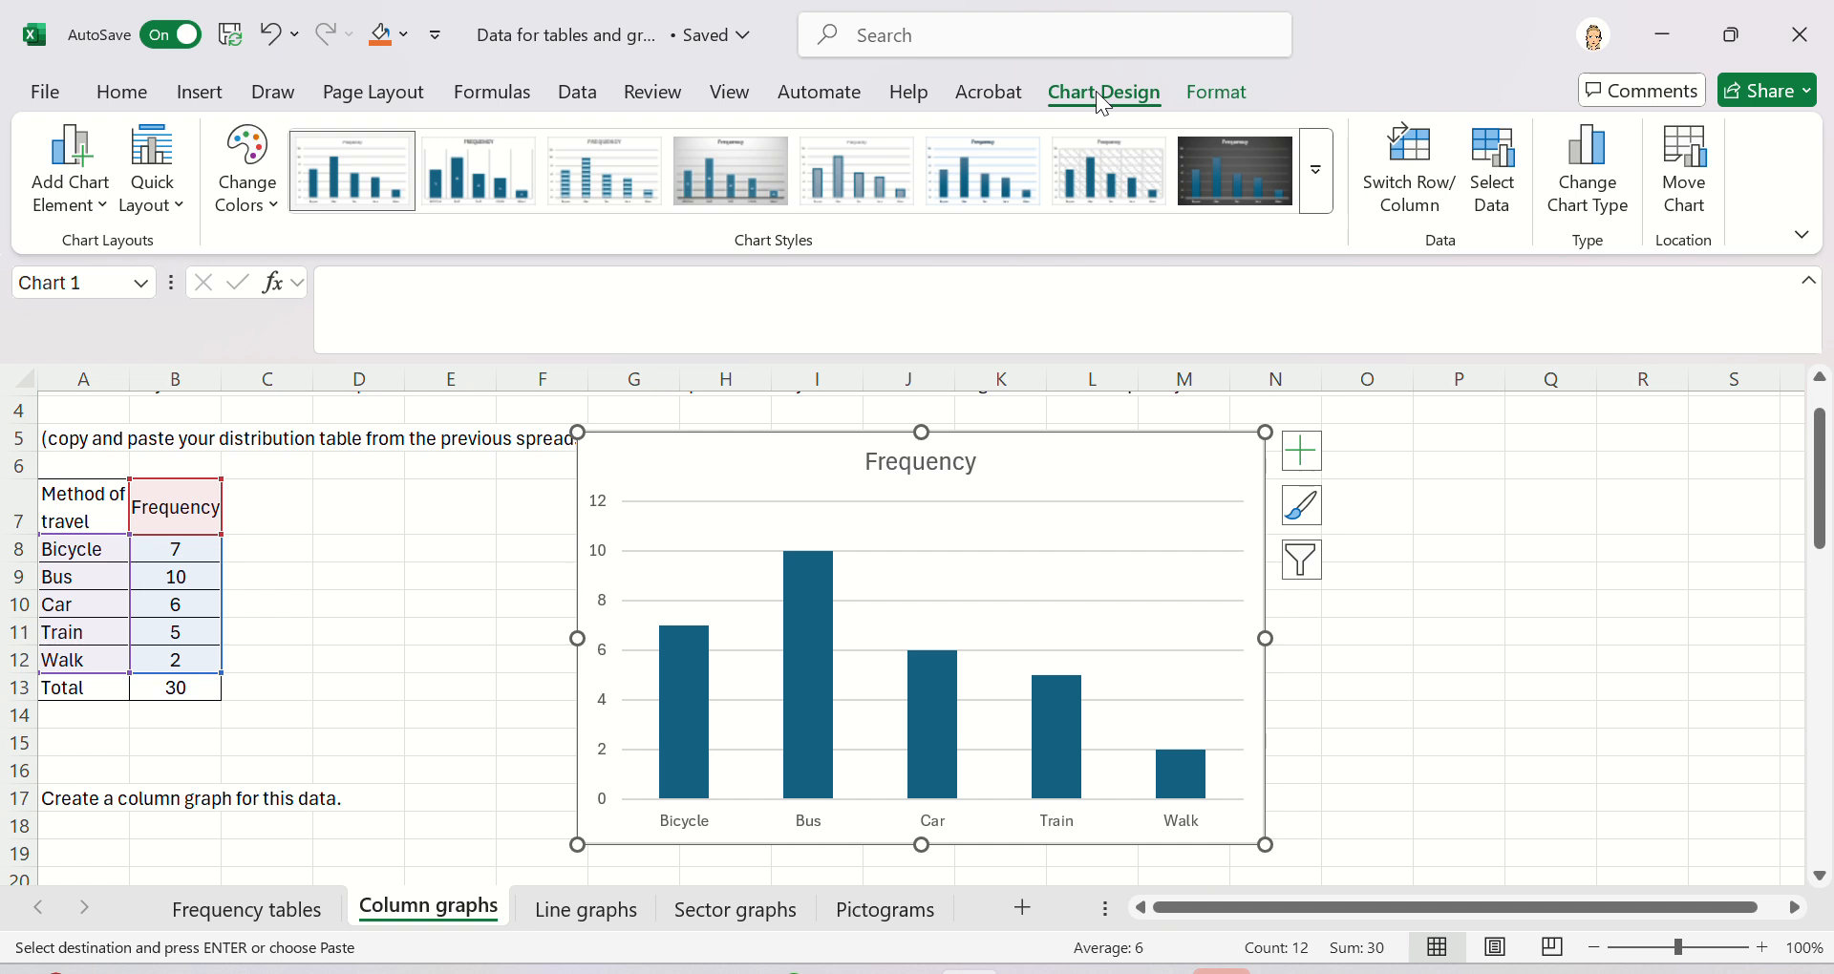
pyautogui.click(1334, 199)
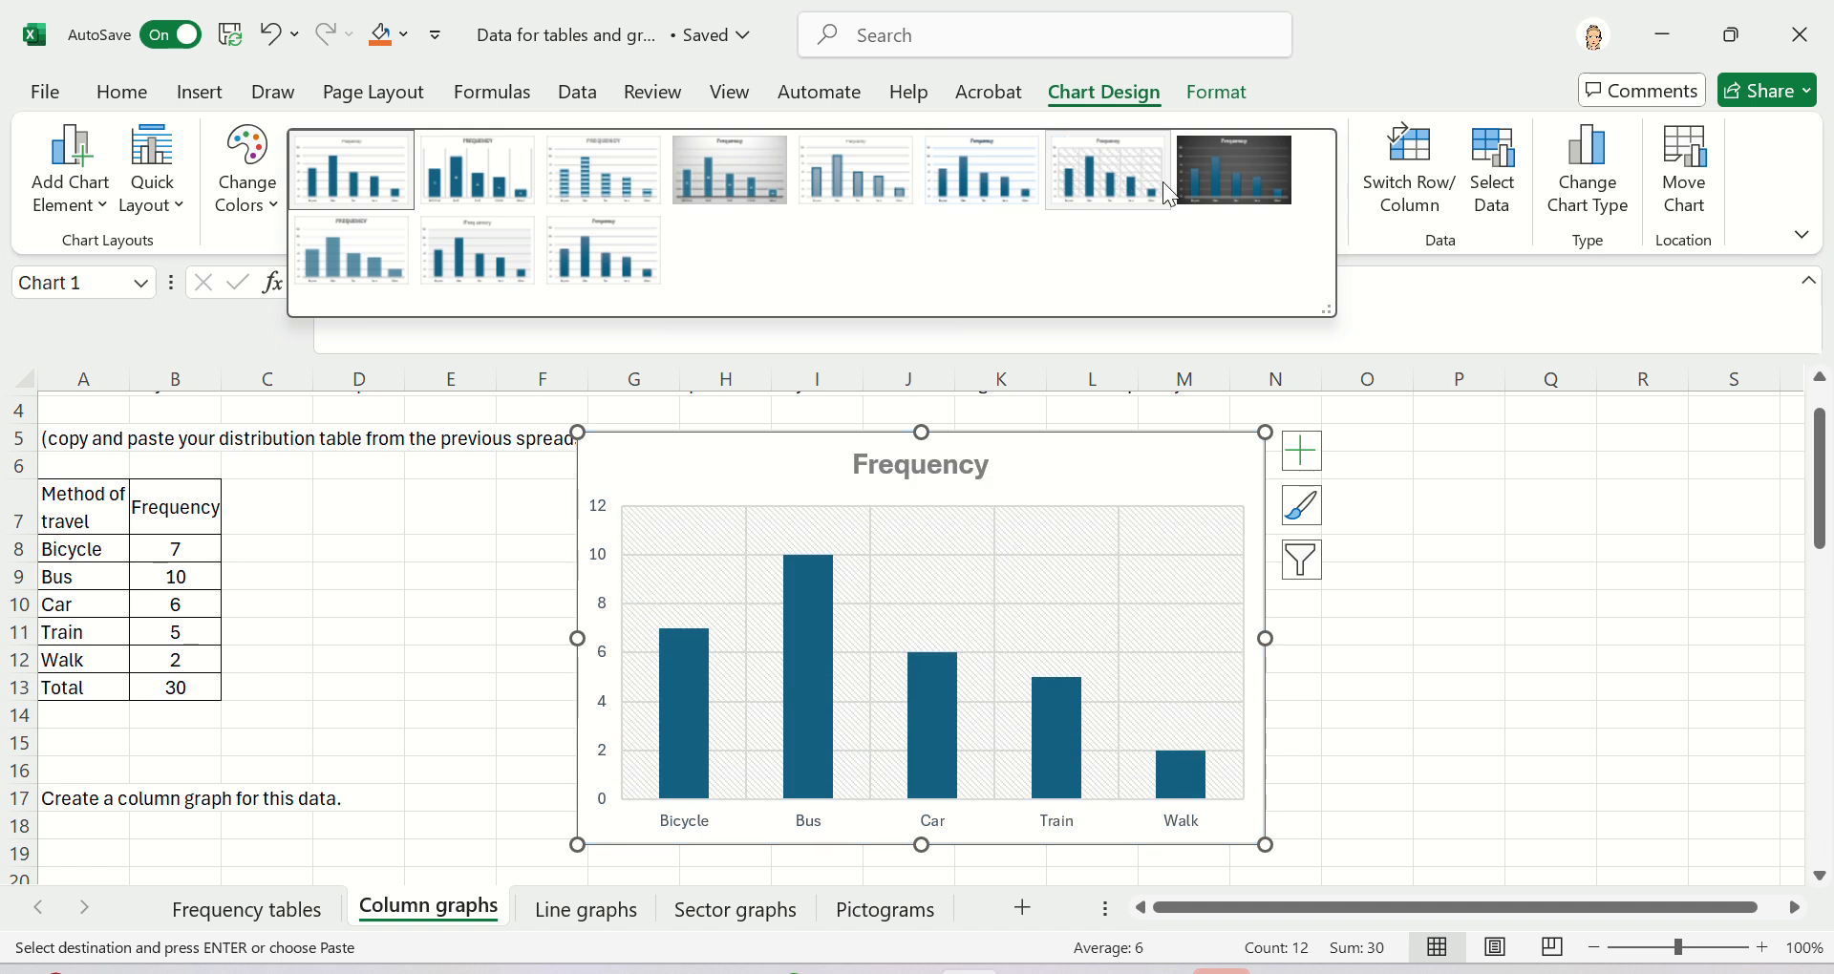
pyautogui.click(835, 175)
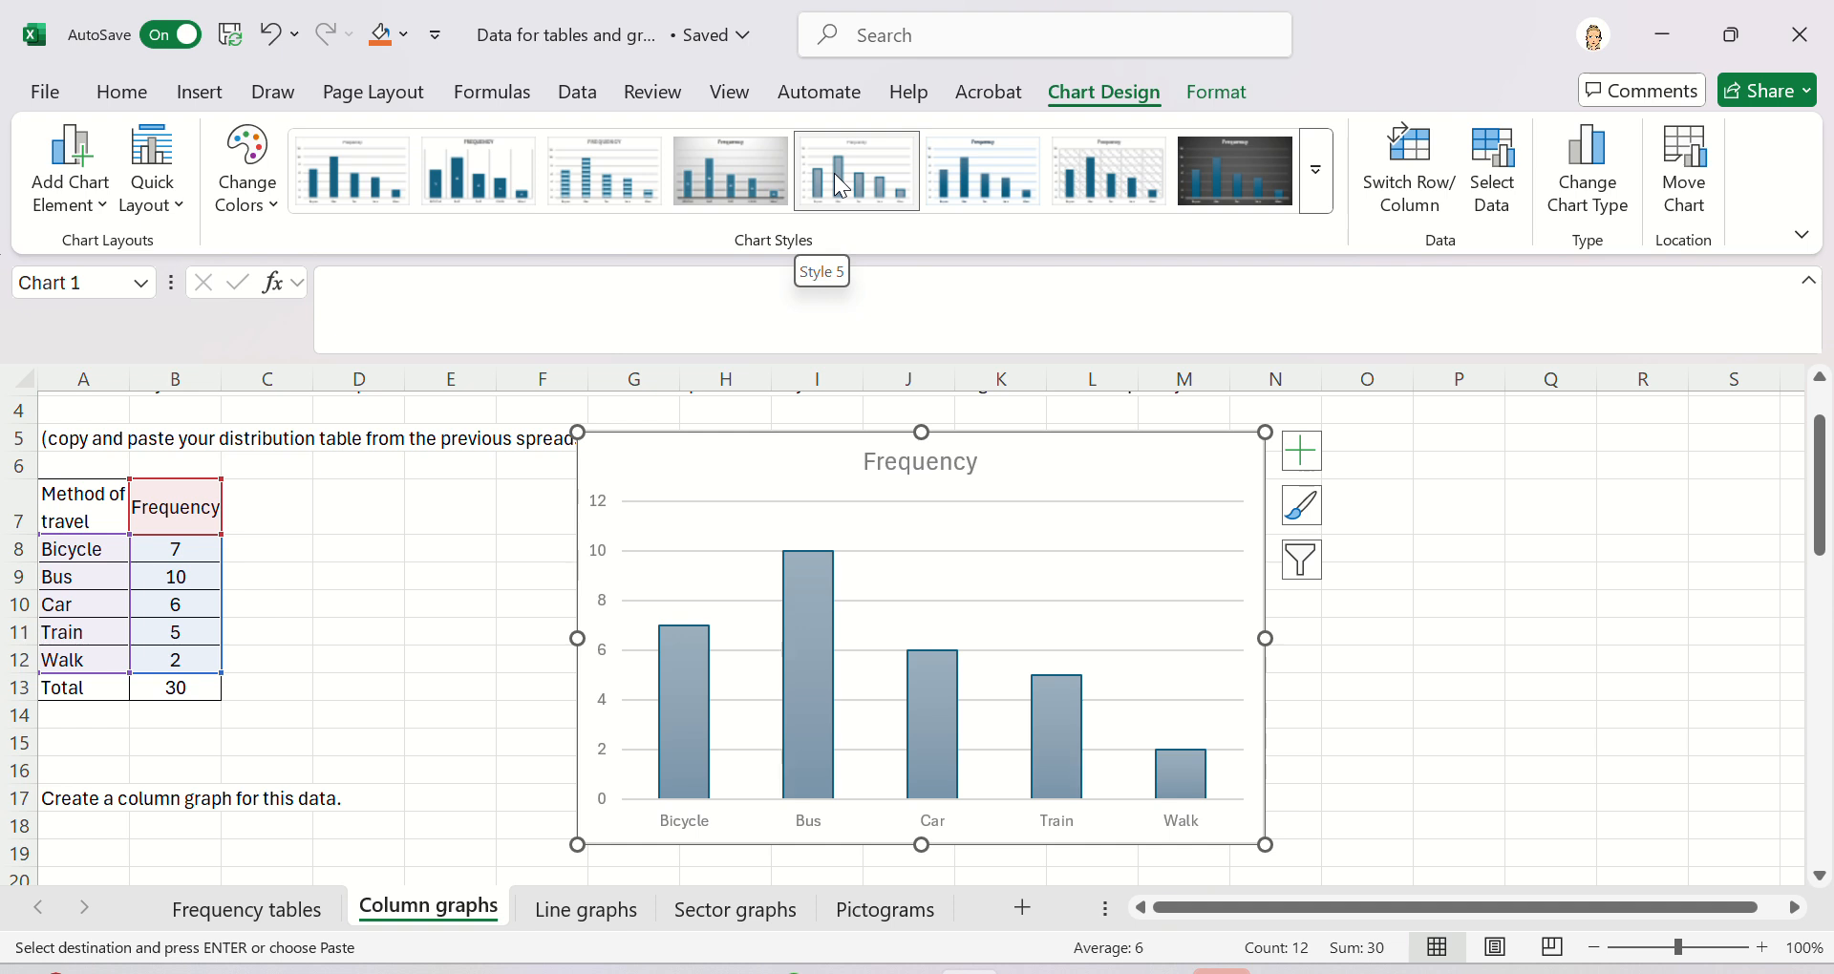
# - Add a primary horizontal axis title to the chart reading "Method of travel"
pyautogui.click(170, 208)
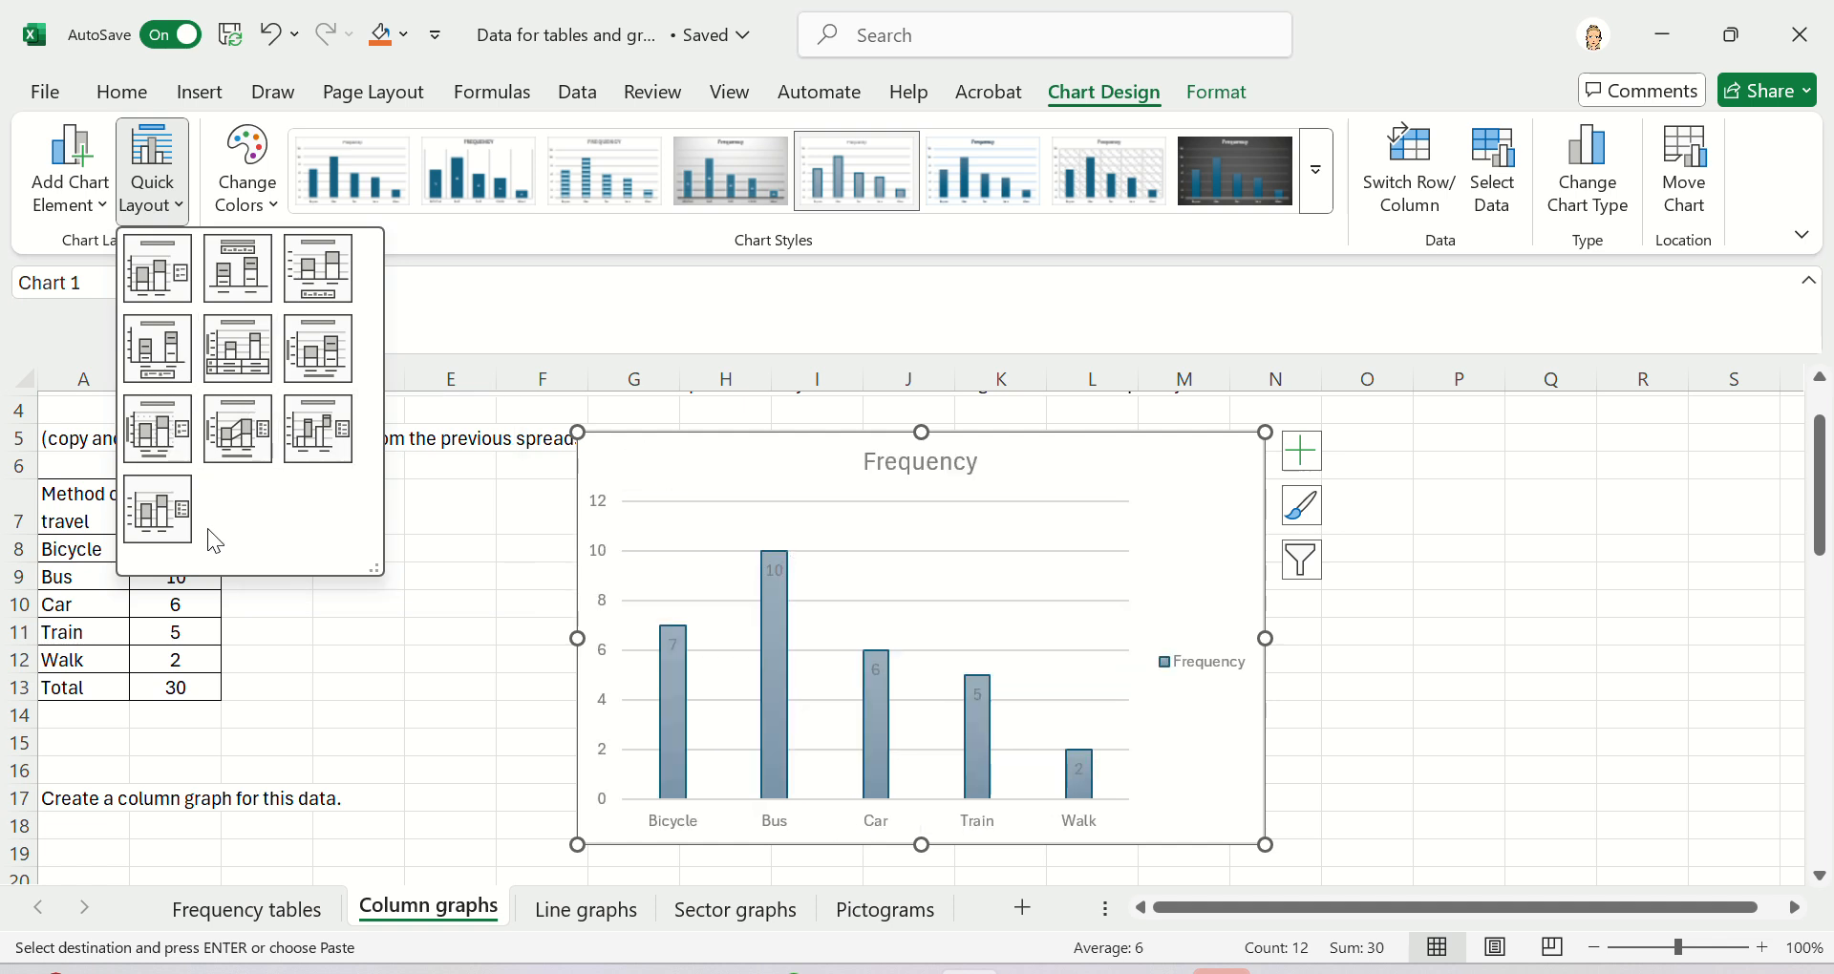
pyautogui.click(175, 190)
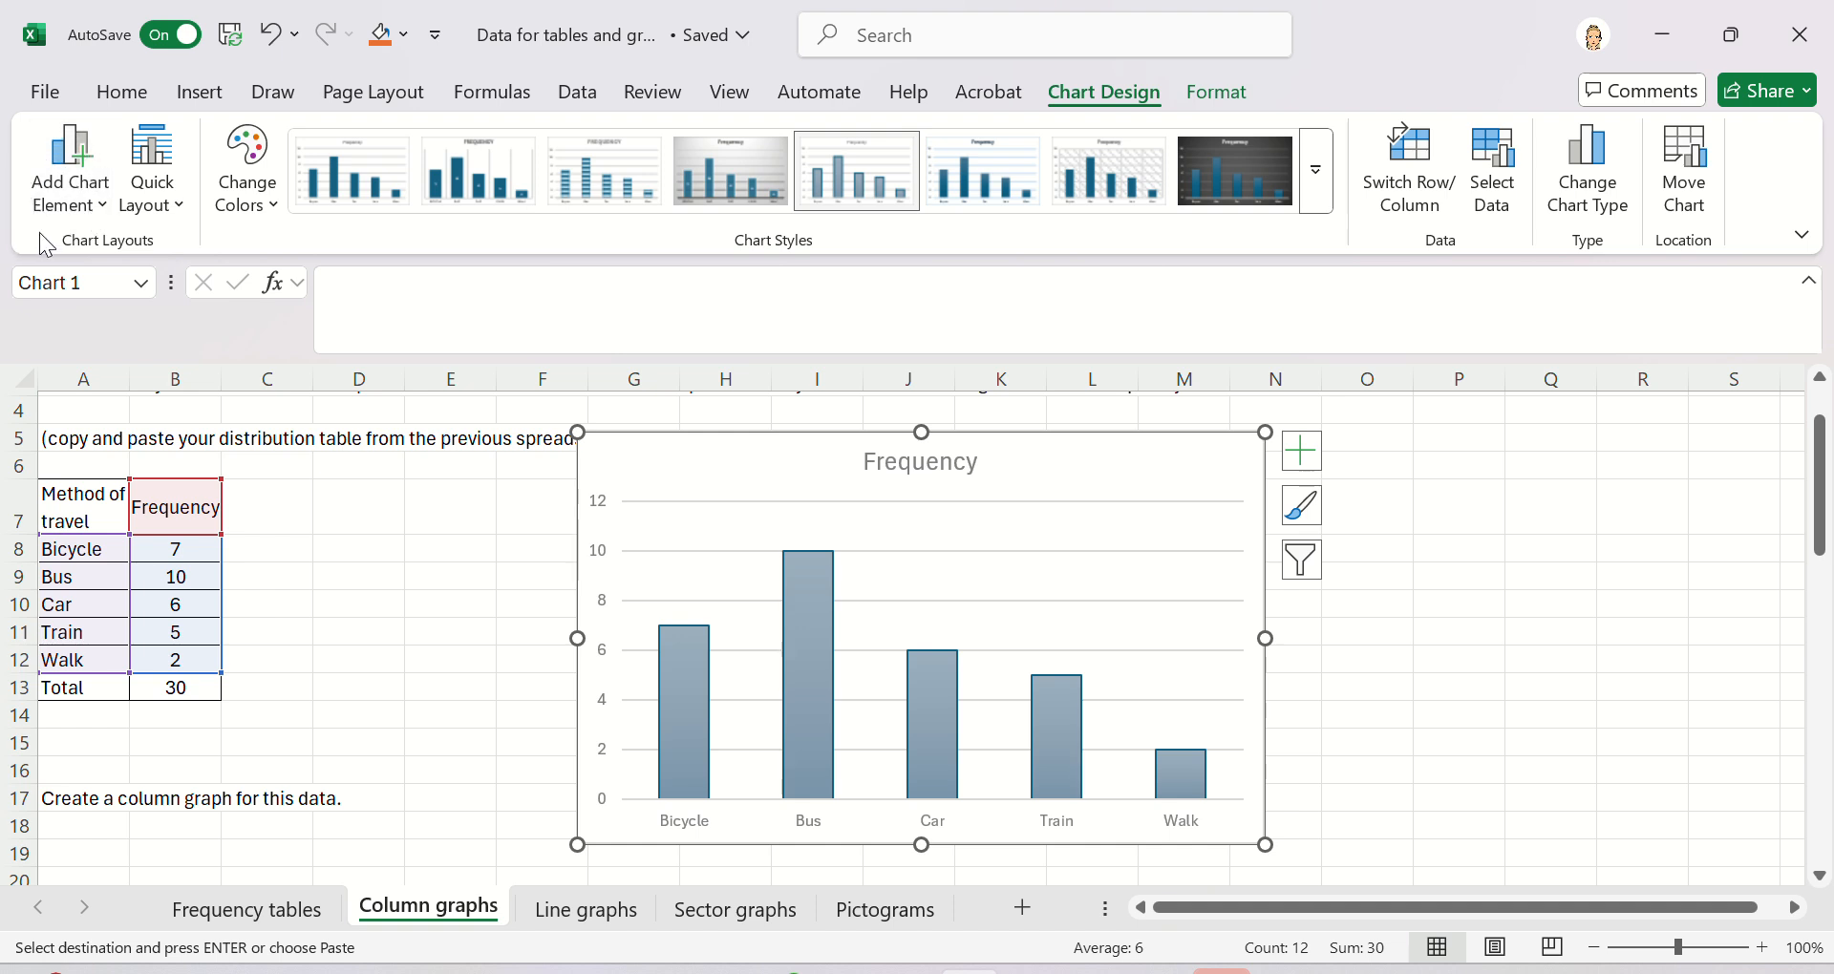
pyautogui.click(111, 208)
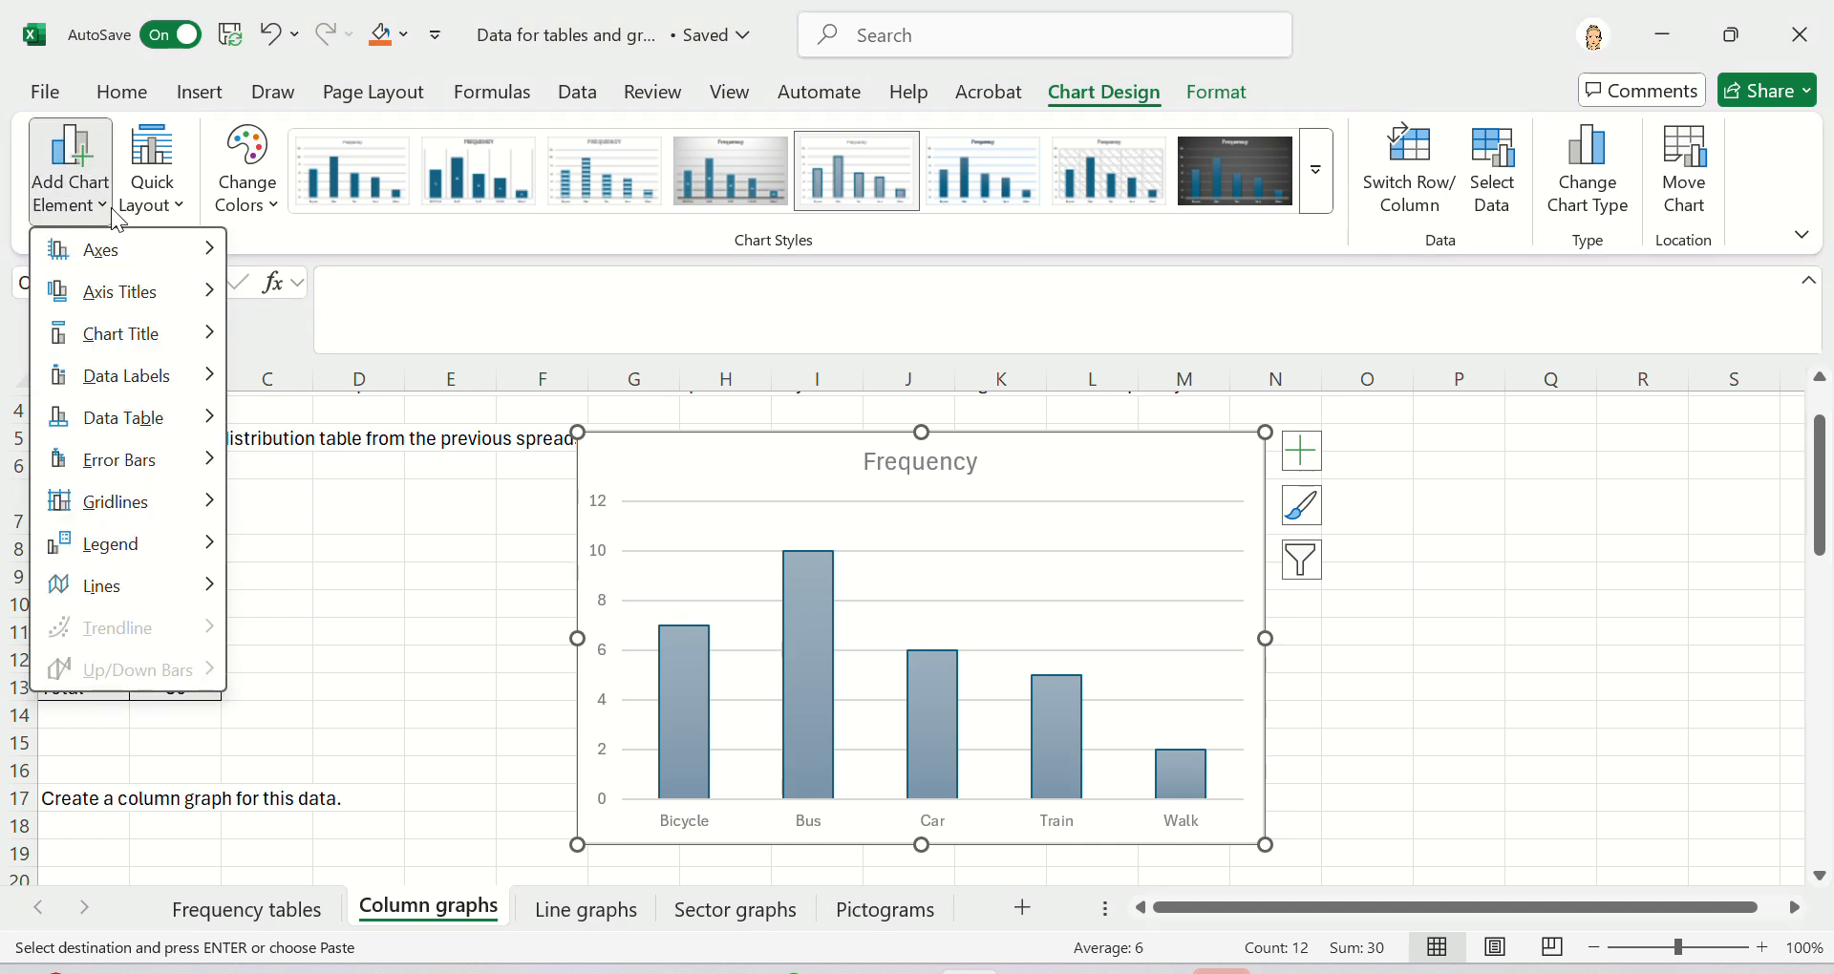
pyautogui.moveTo(168, 294)
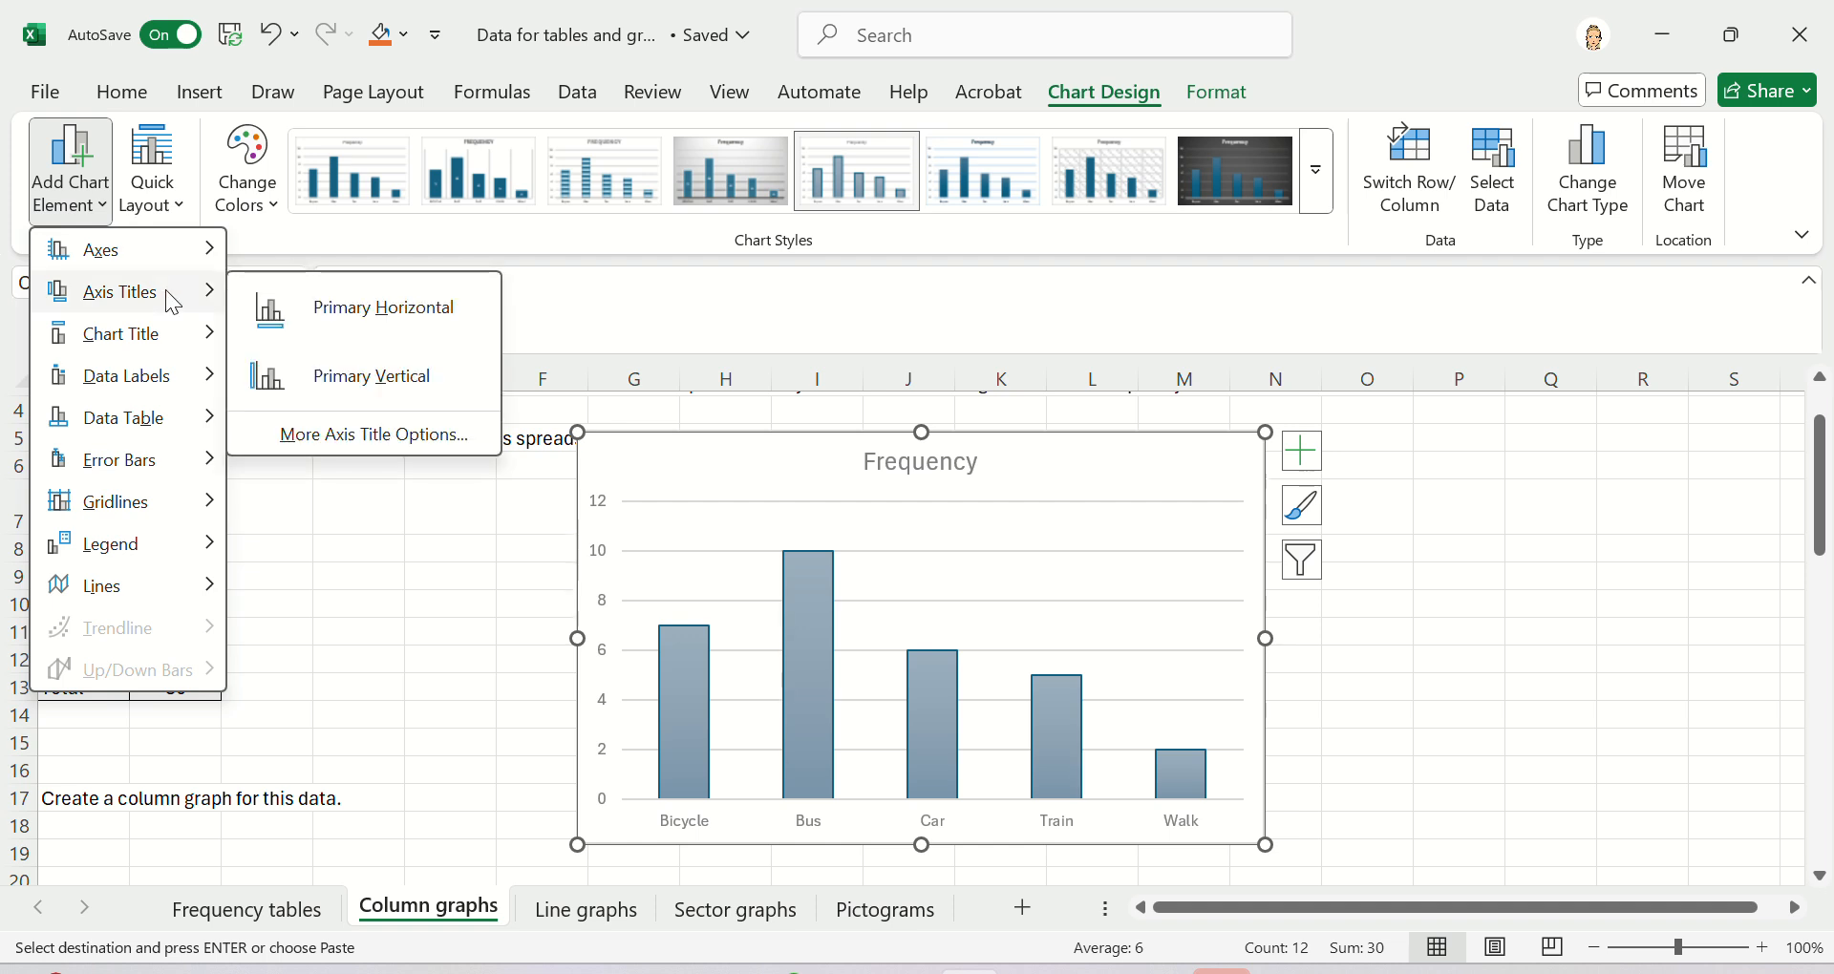
pyautogui.click(300, 318)
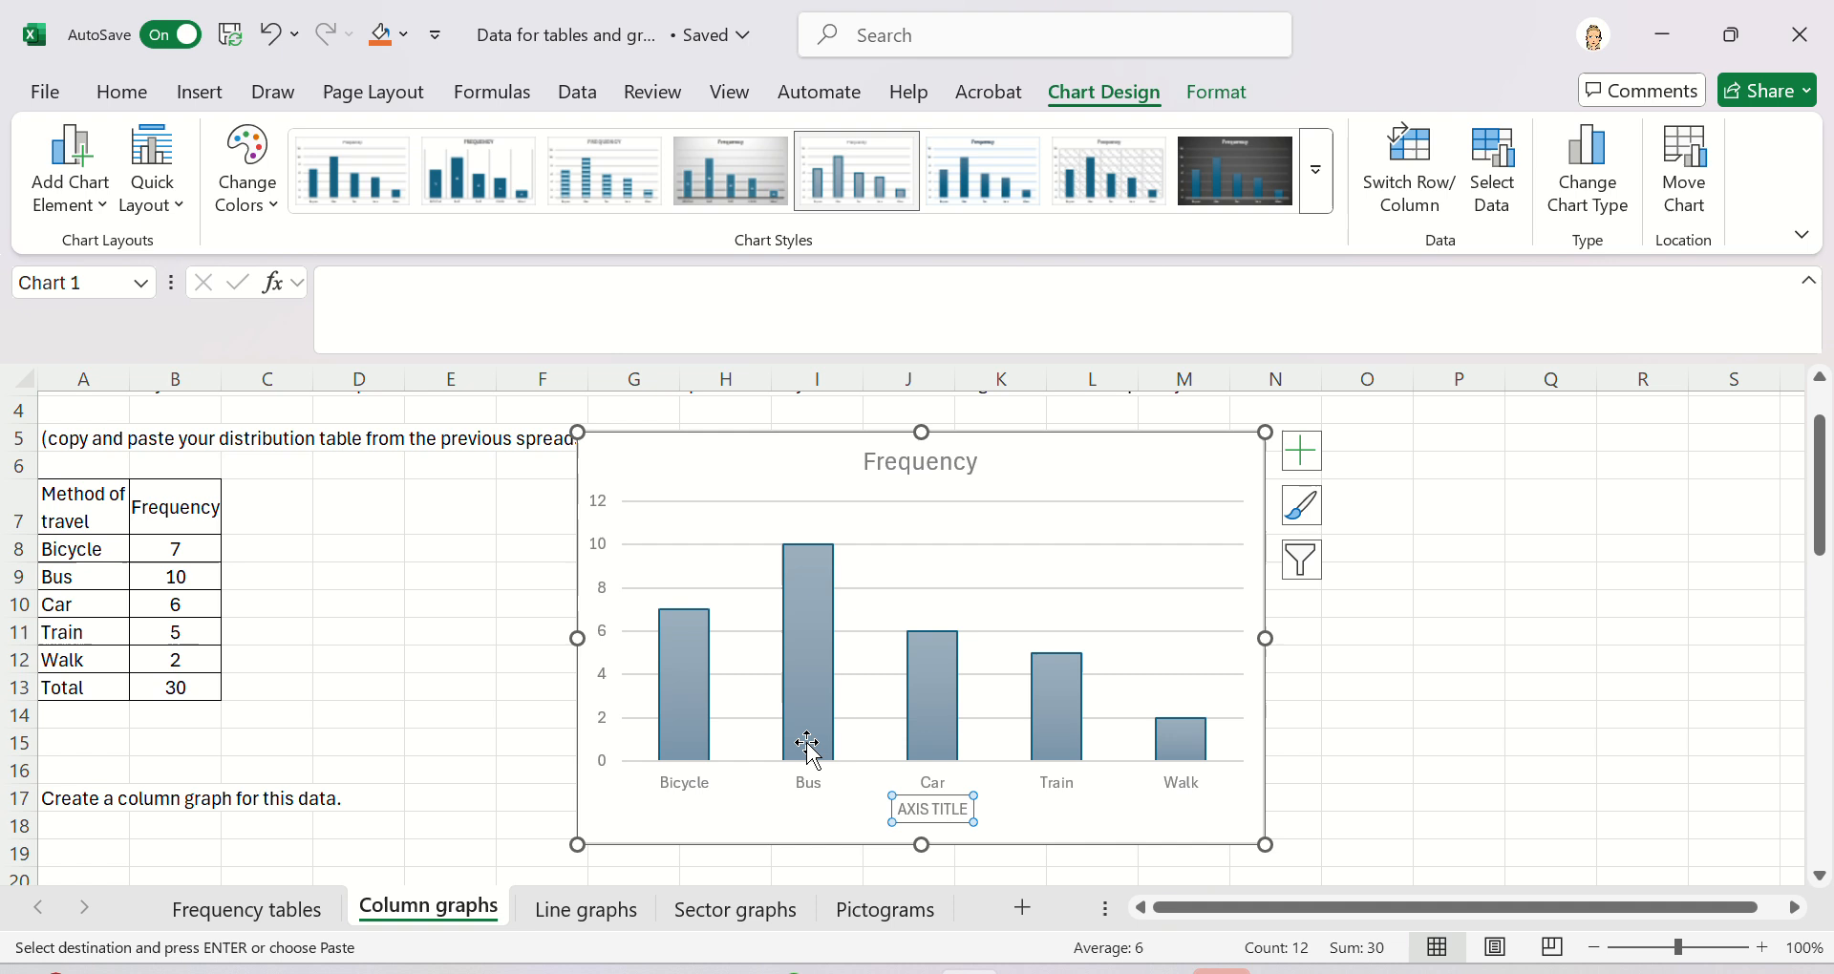
pyautogui.click(969, 810)
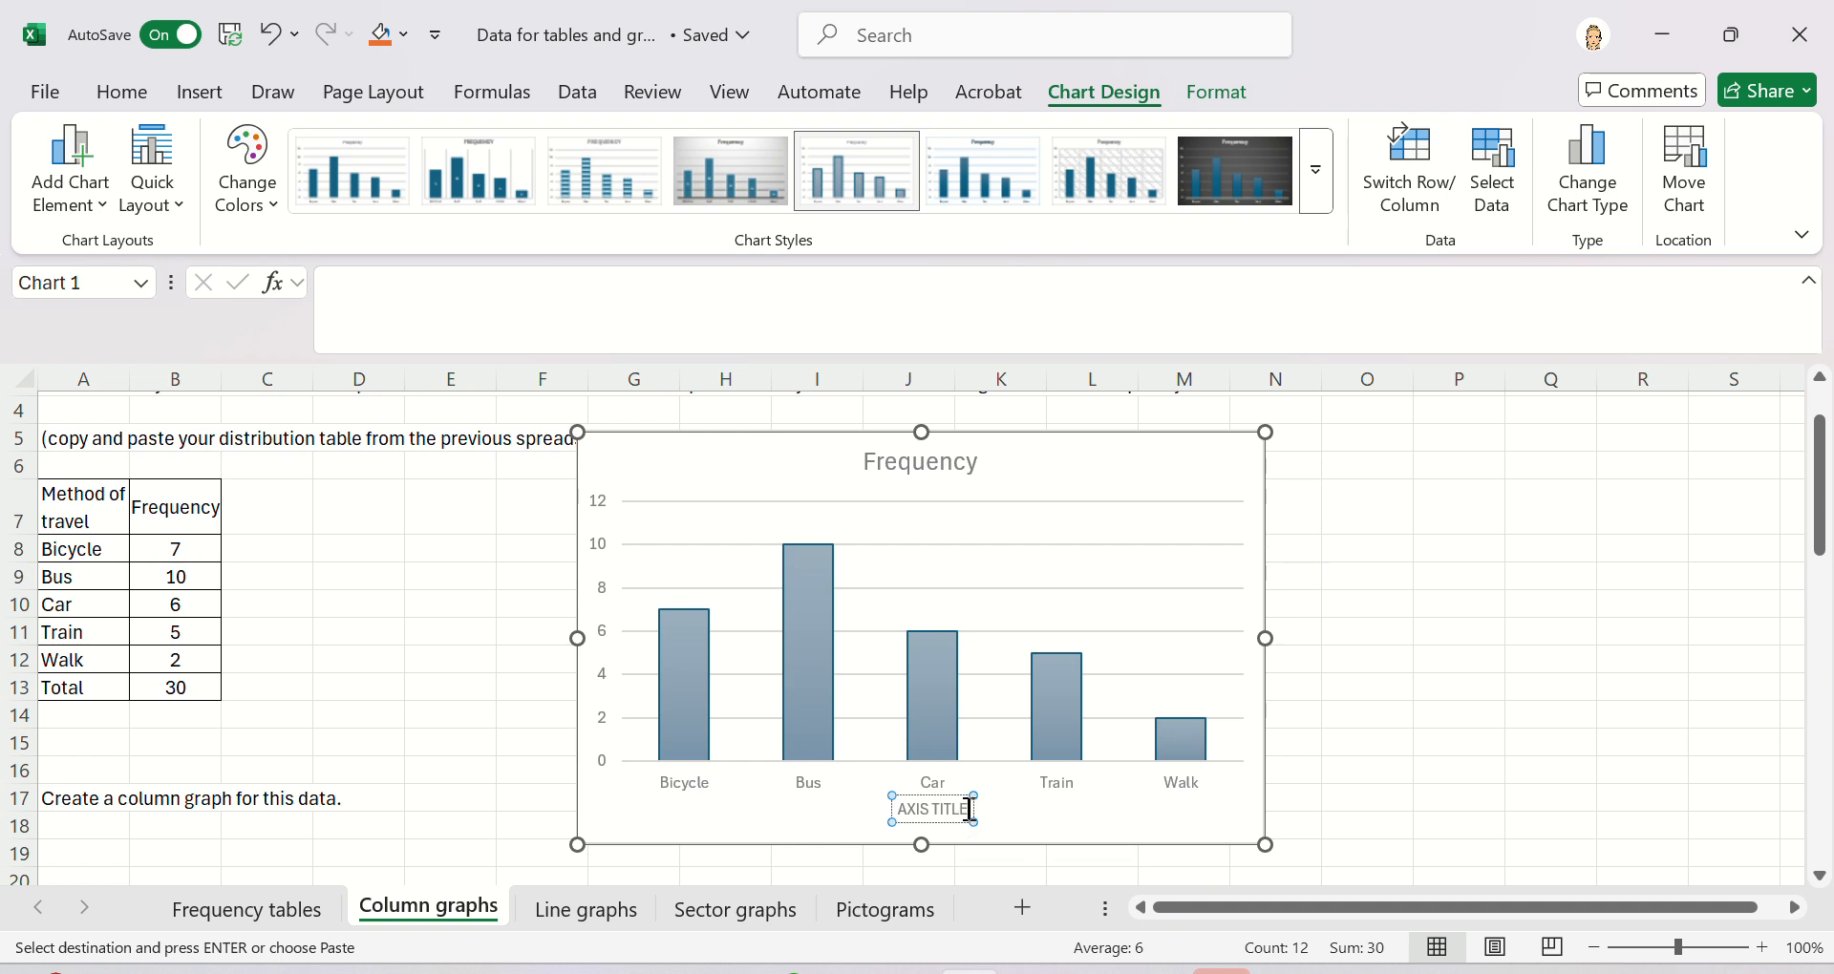
pyautogui.press('BackSpace')
pyautogui.press('BackSpace')
pyautogui.press('BackSpace')
pyautogui.press('BackSpace')
pyautogui.press('BackSpace')
pyautogui.press('BackSpace')
pyautogui.press('BackSpace')
pyautogui.press('BackSpace')
pyautogui.press('BackSpace')
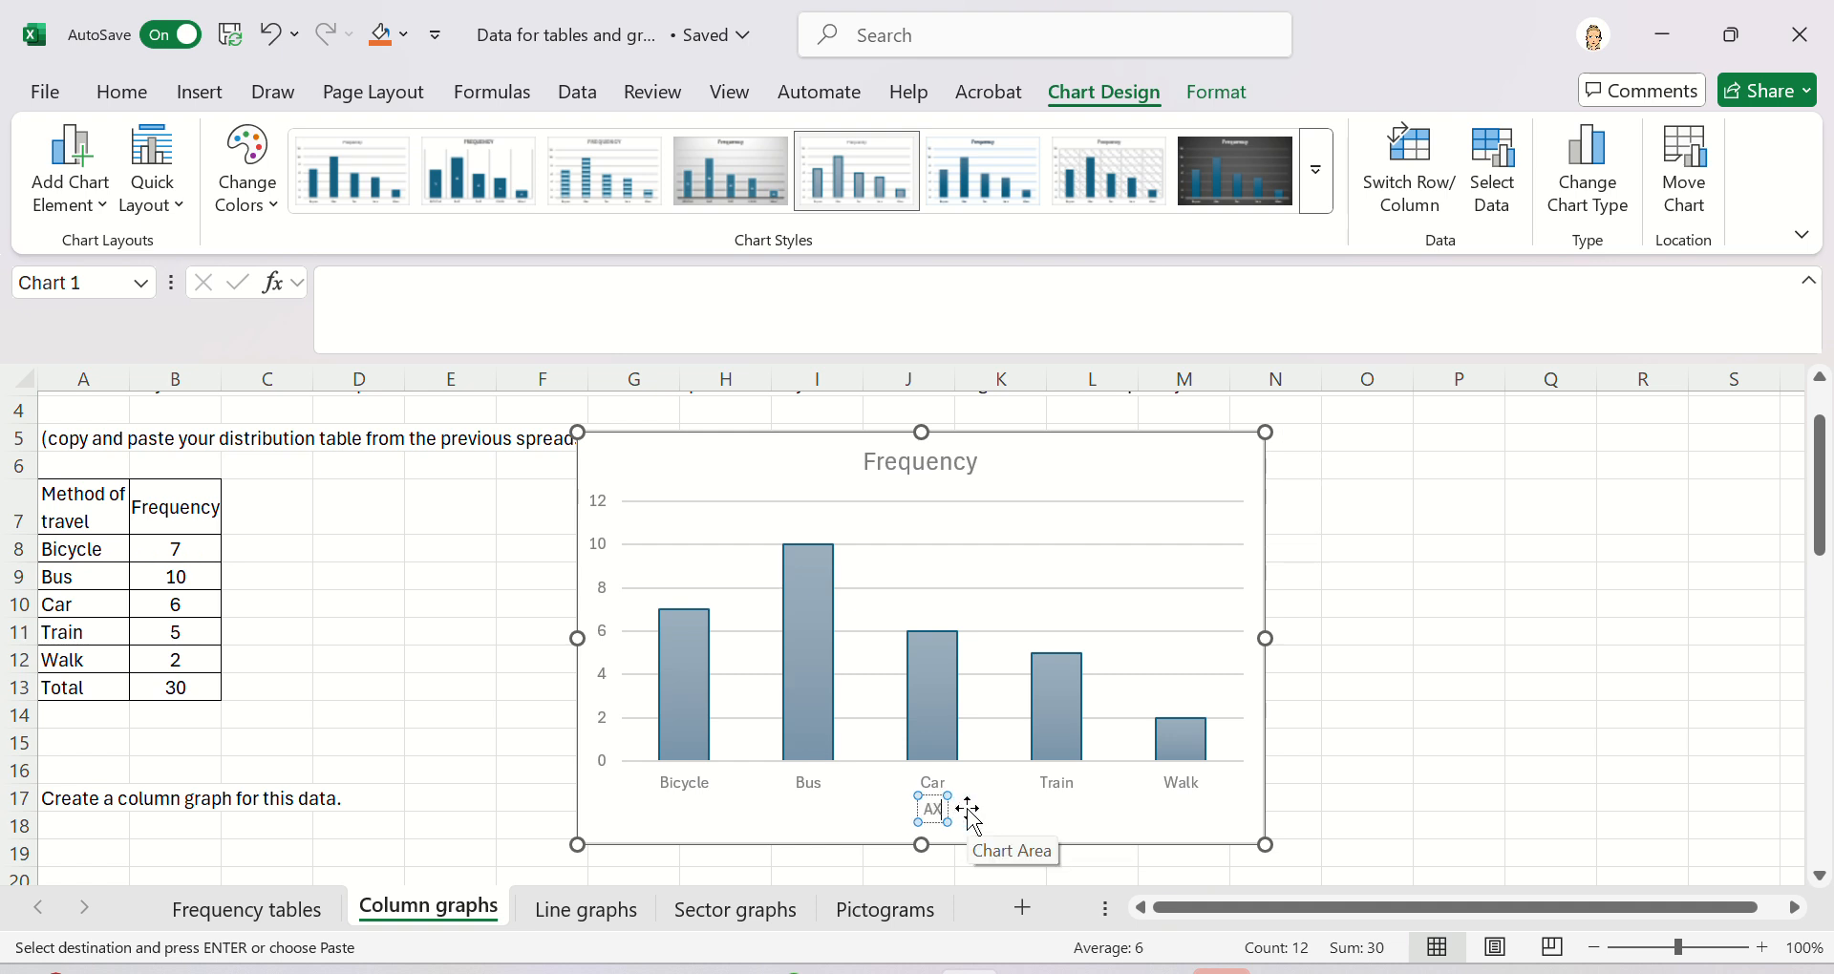
pyautogui.press('BackSpace')
pyautogui.write('Method of travel')
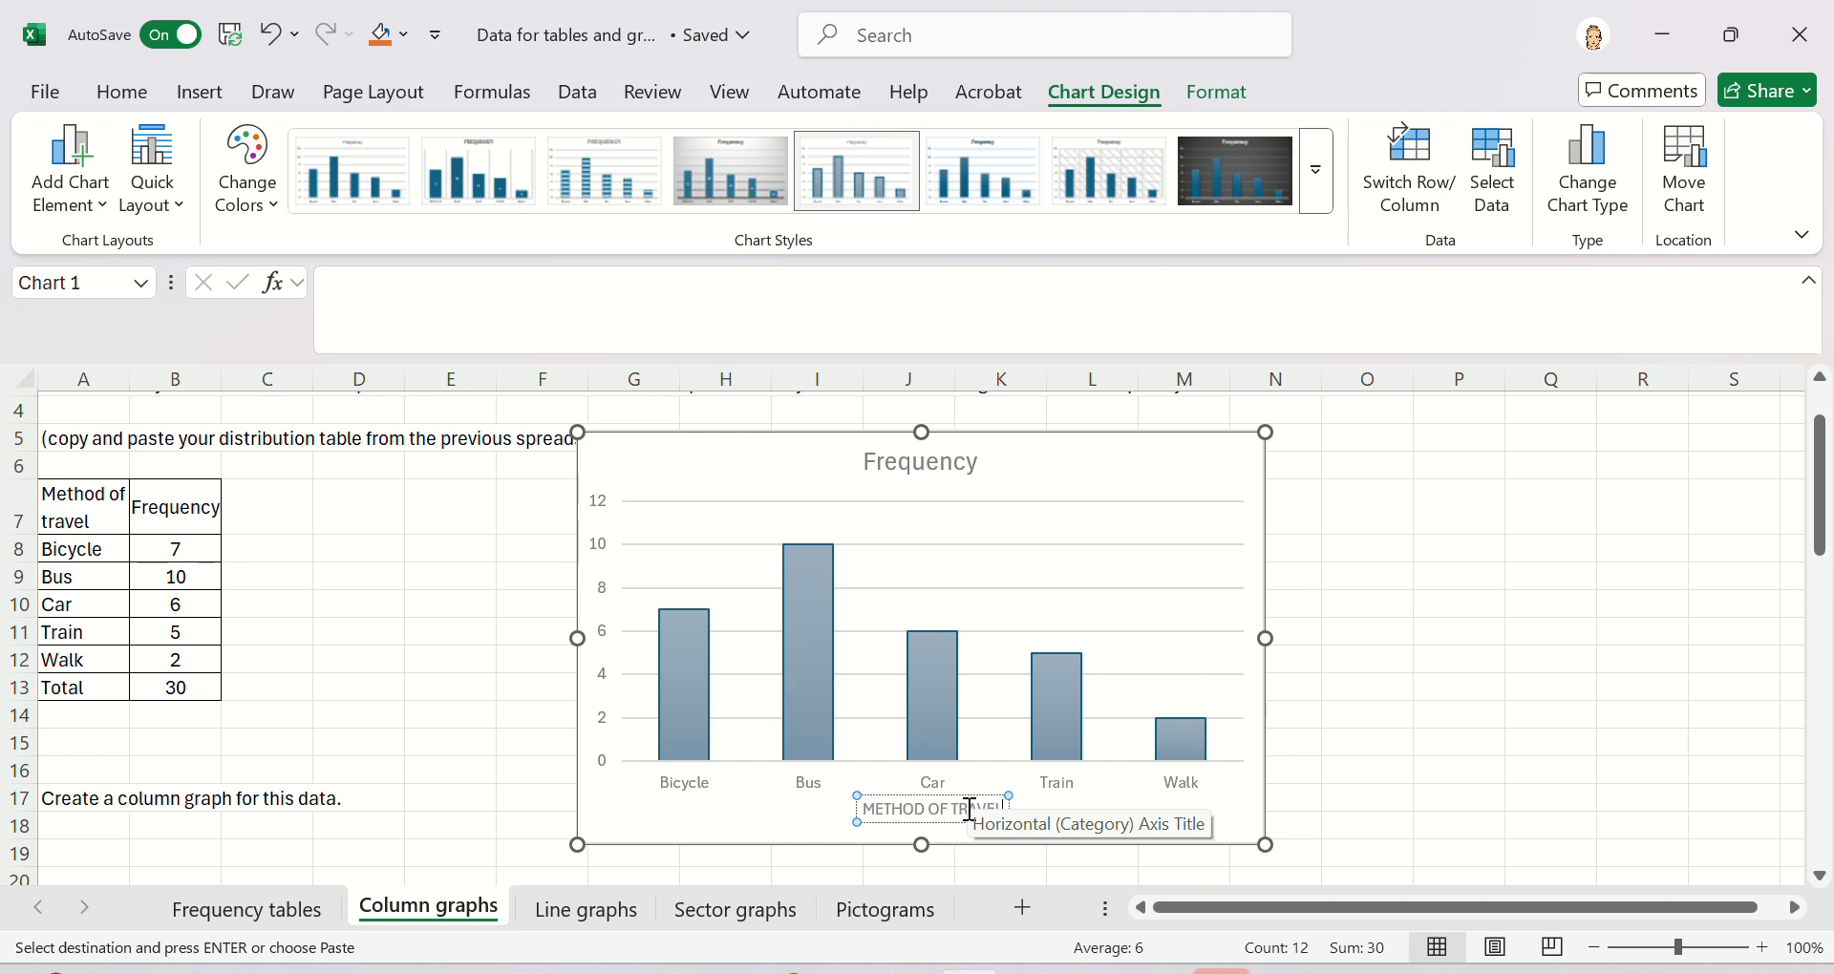
pyautogui.click(761, 764)
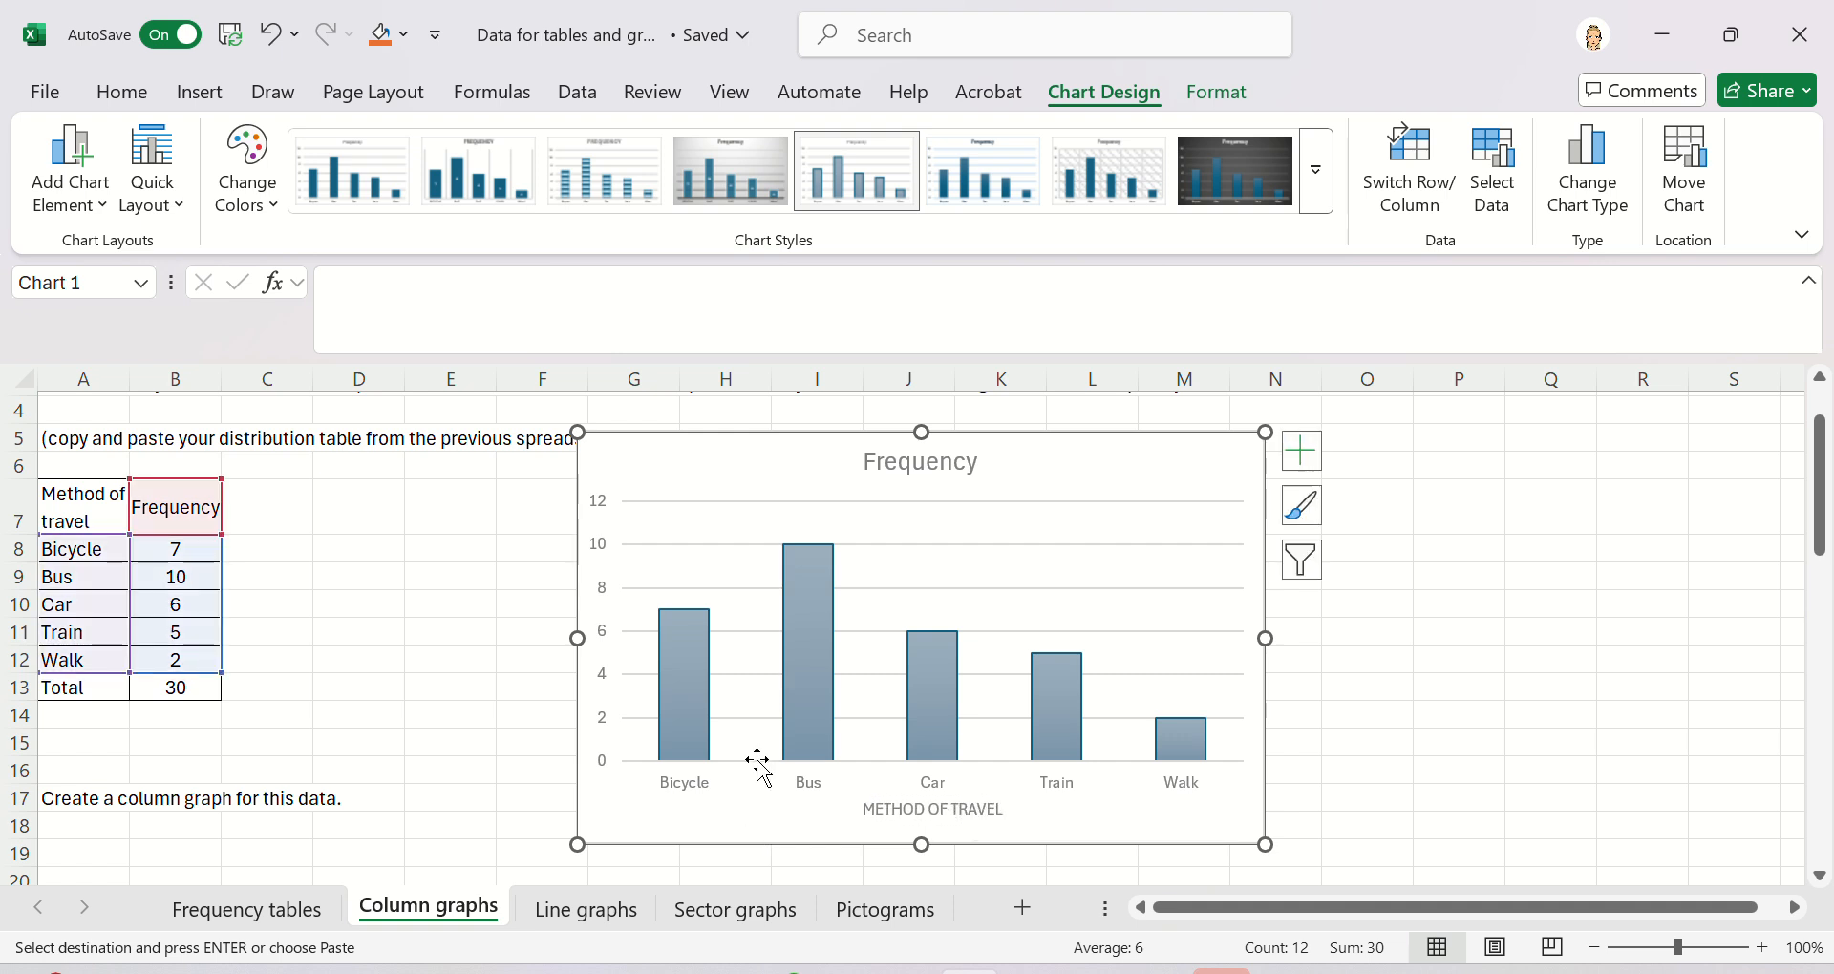
# - Add a primary vertical axis title to the chart reading "FREQUENCY"
pyautogui.click(82, 208)
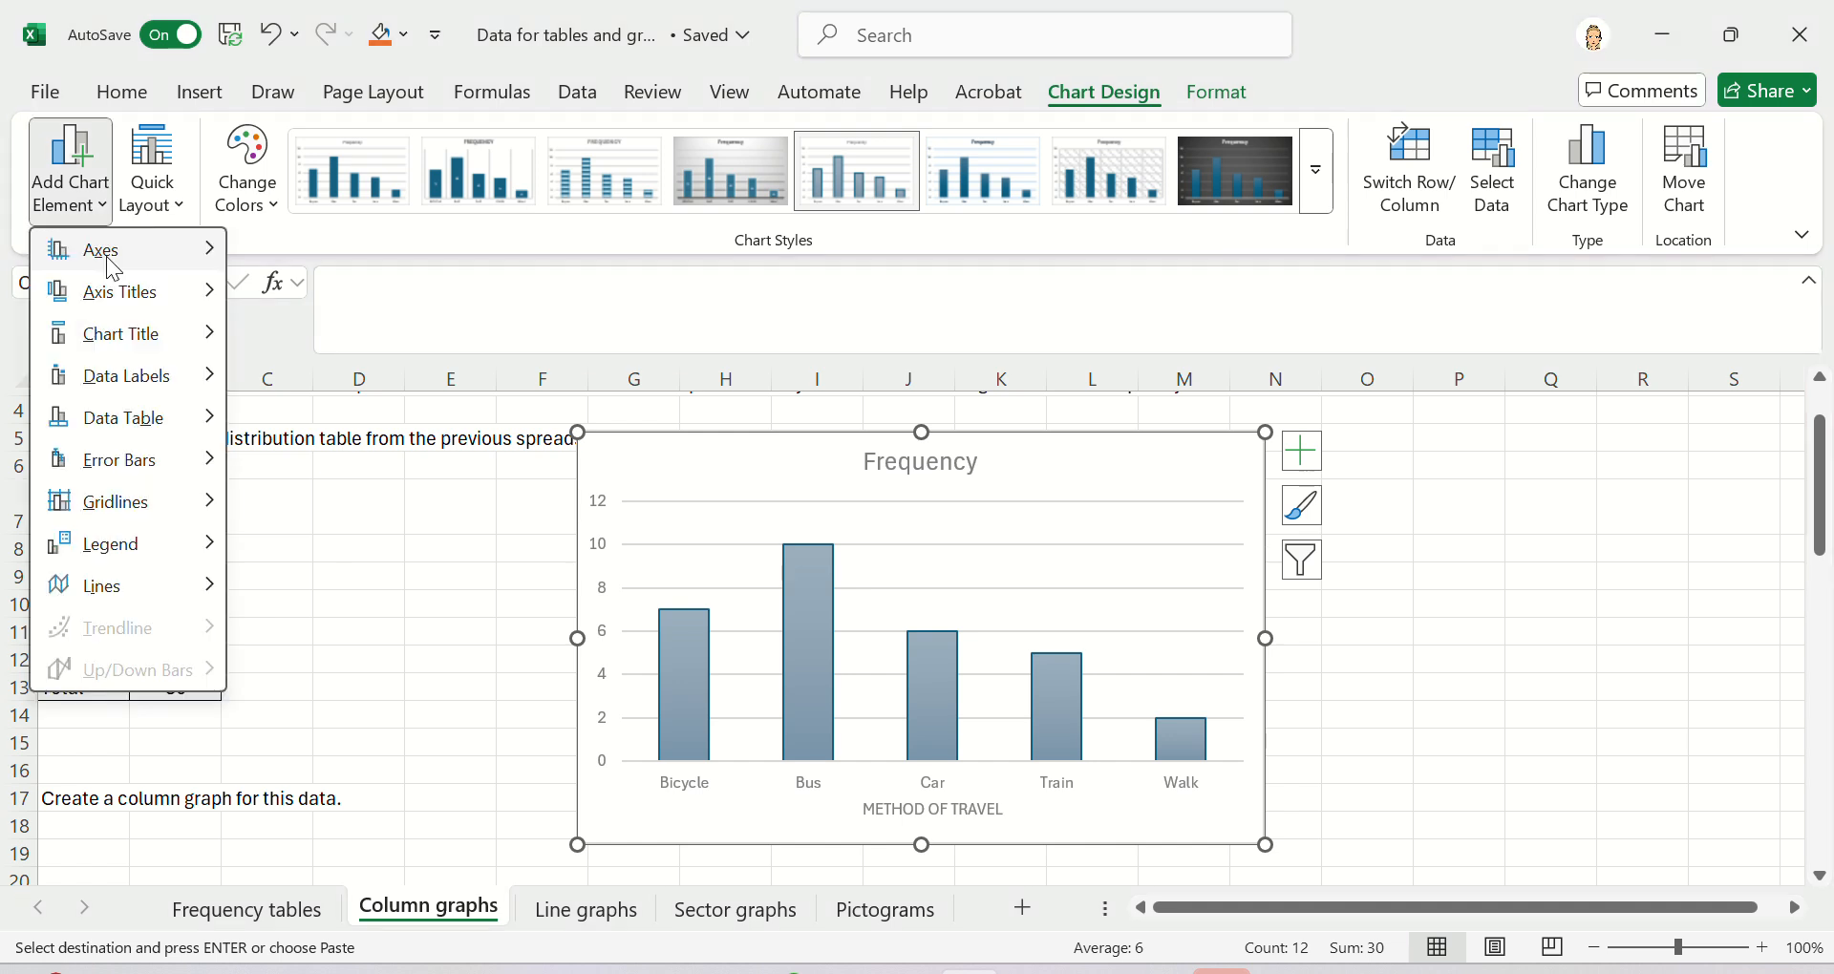
pyautogui.moveTo(147, 309)
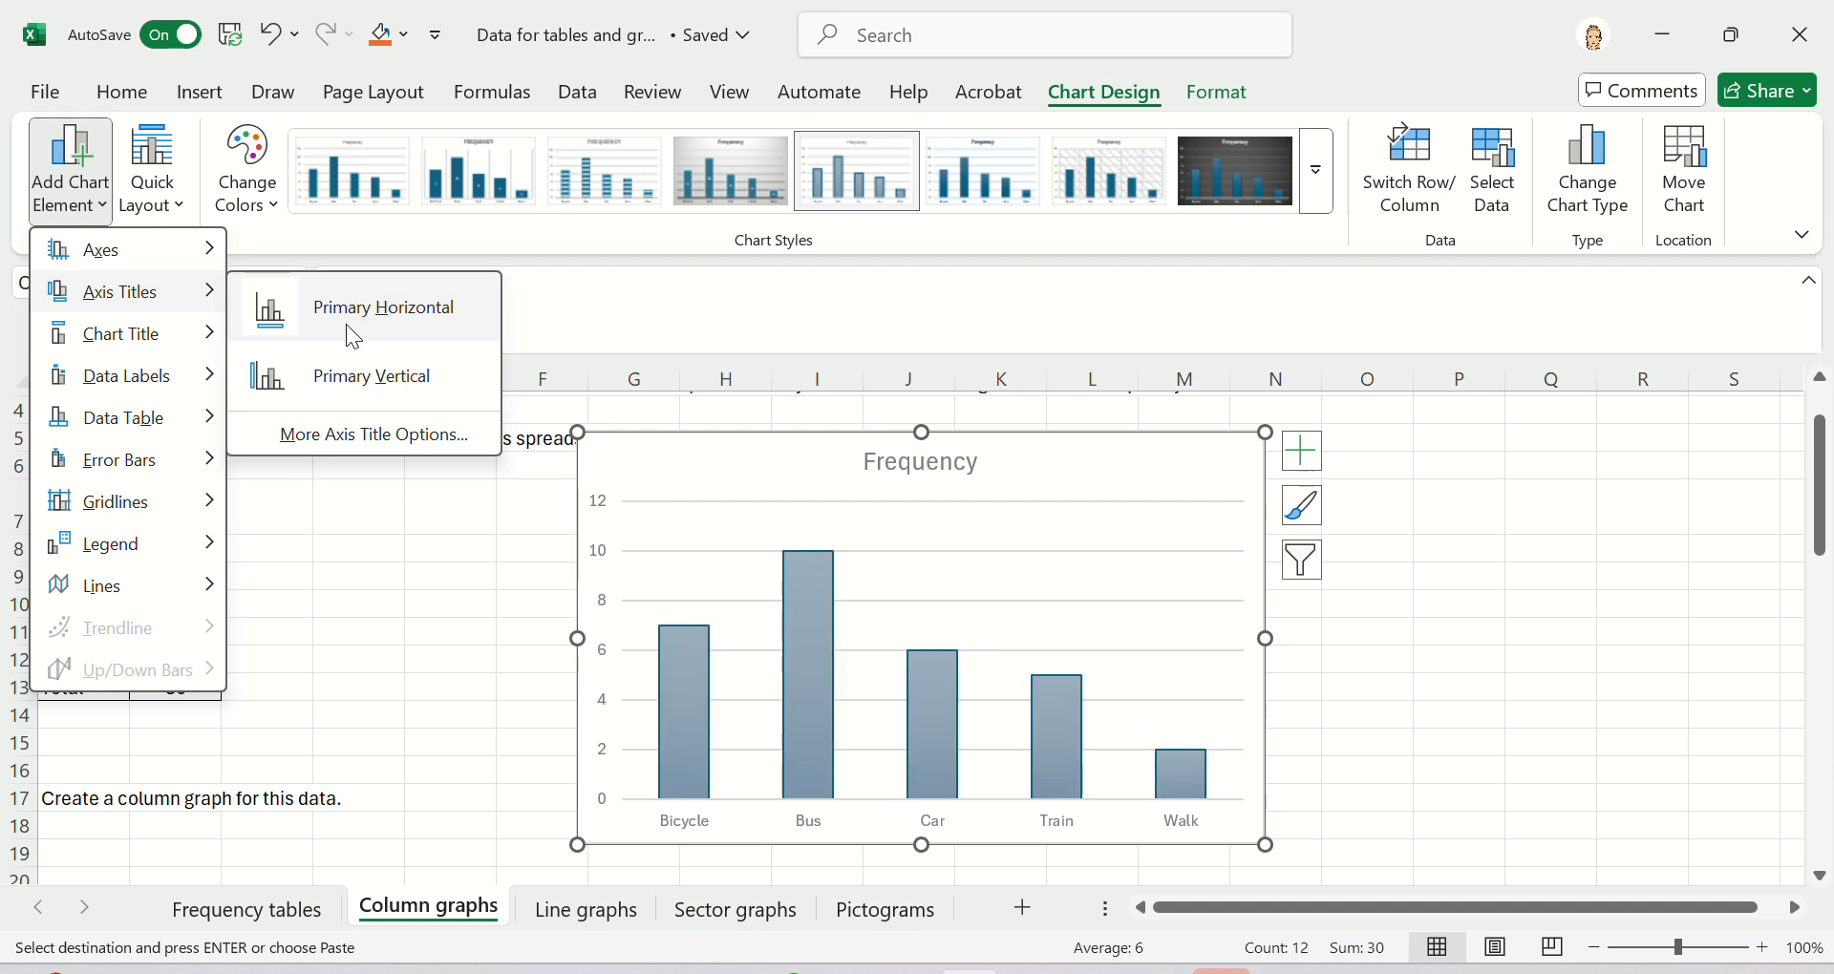
pyautogui.moveTo(167, 337)
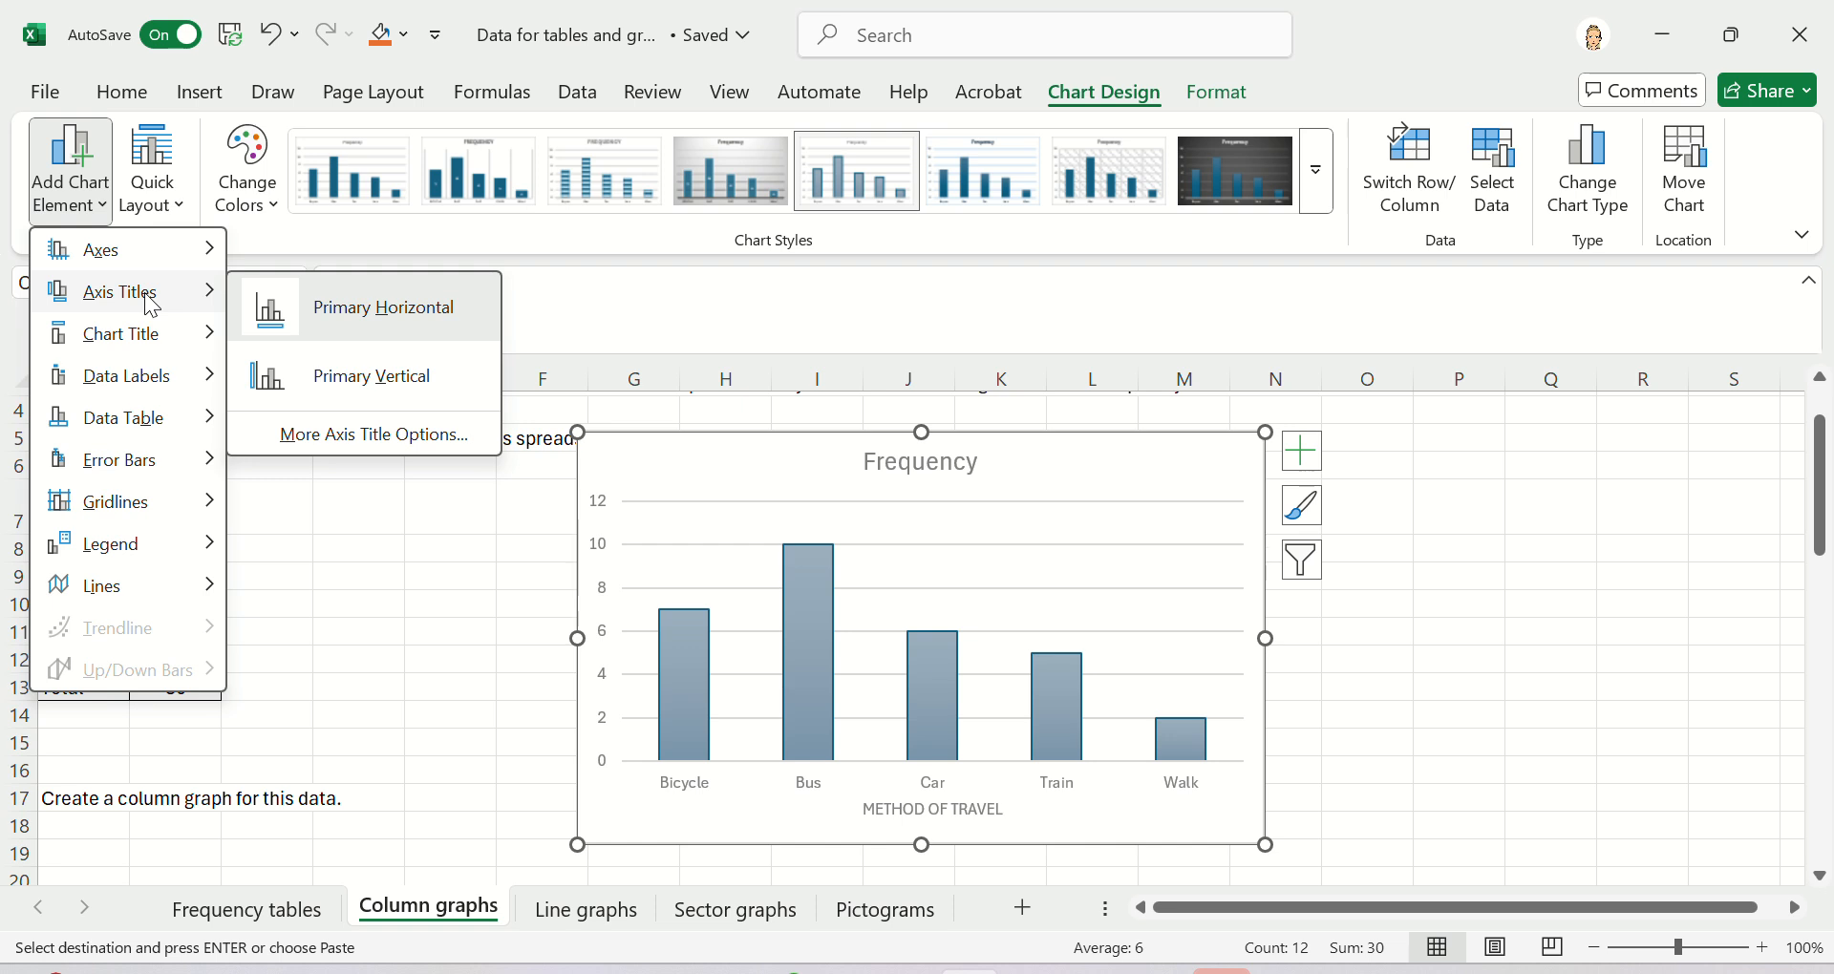
pyautogui.click(346, 376)
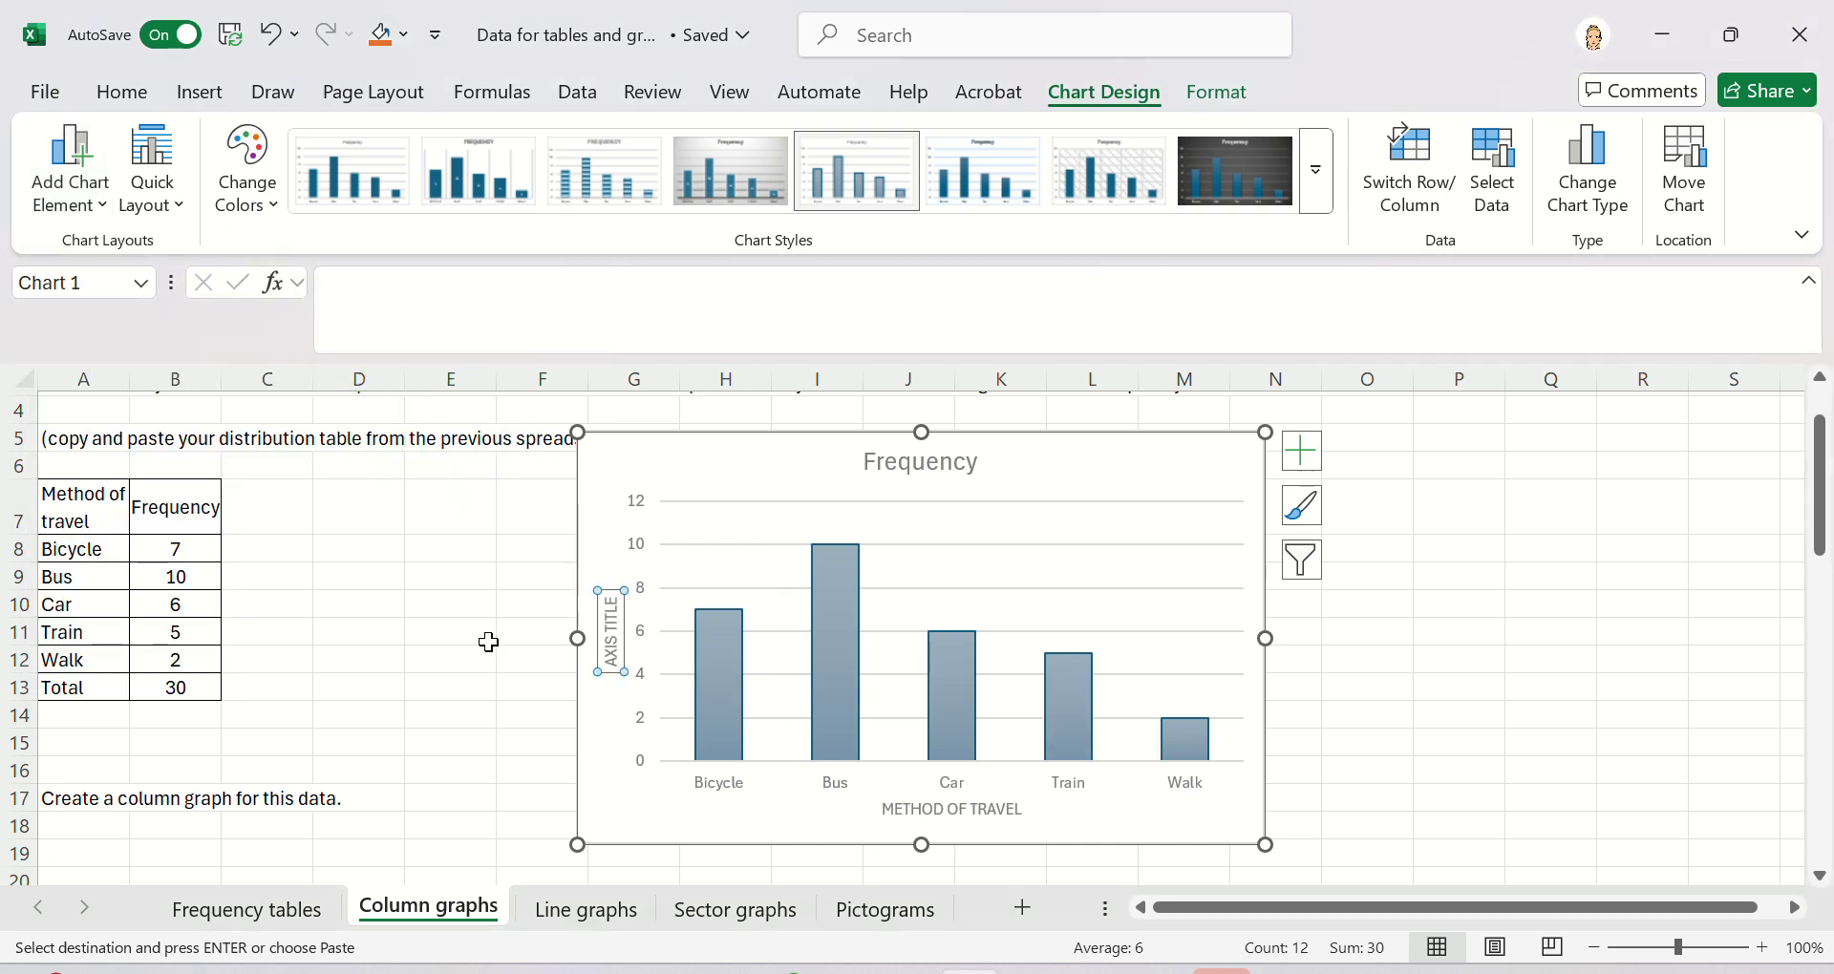
pyautogui.click(620, 632)
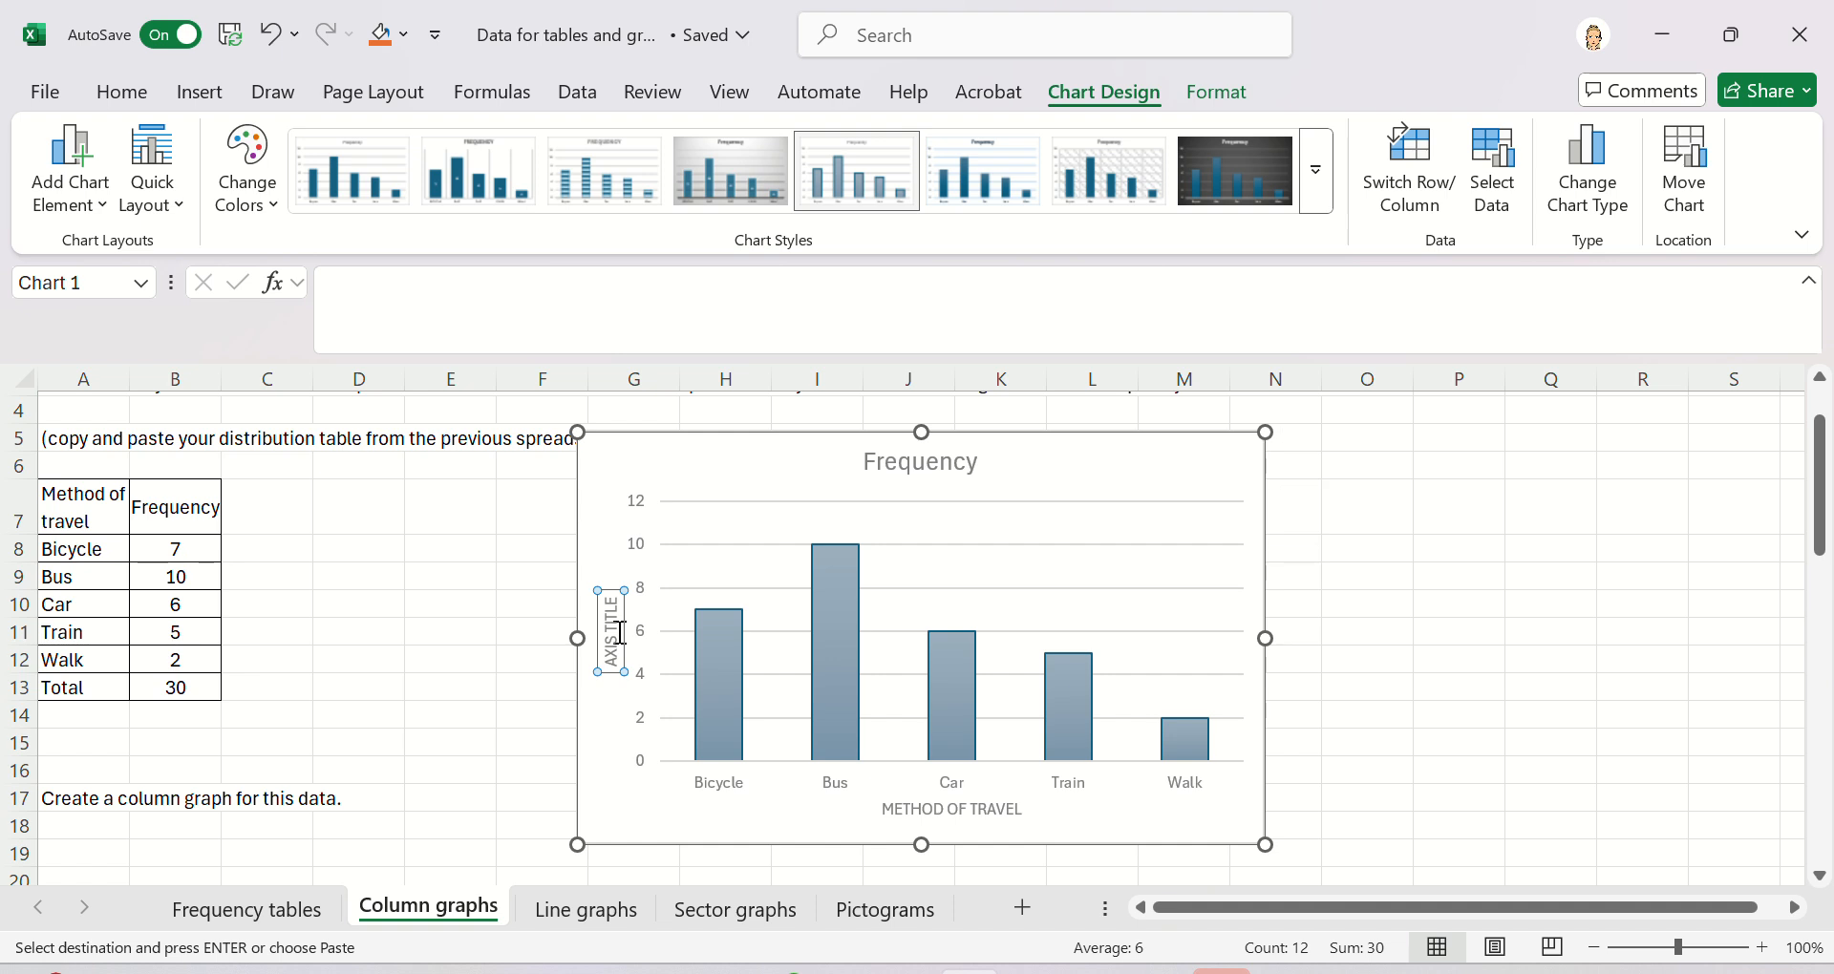
pyautogui.click(621, 633)
pyautogui.press('BackSpace')
pyautogui.press('BackSpace')
pyautogui.press('BackSpace')
pyautogui.press('BackSpace')
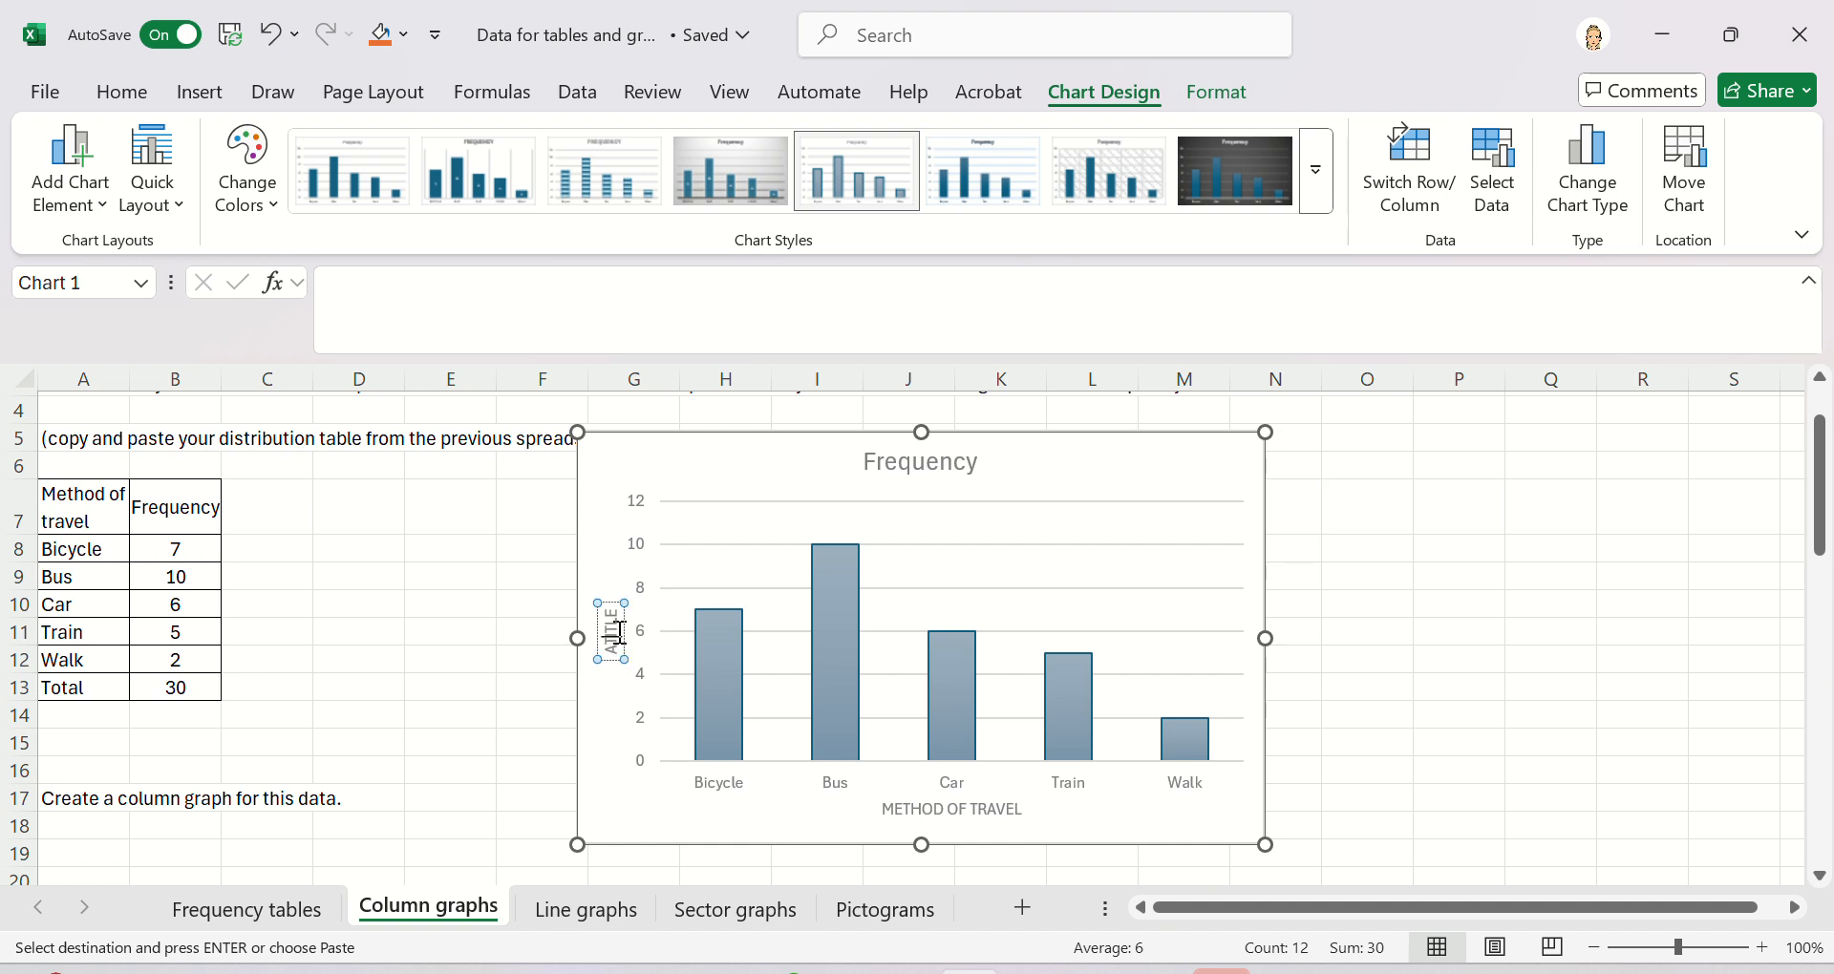
pyautogui.press('BackSpace')
pyautogui.press('Delete')
pyautogui.press('Delete')
pyautogui.press('Delete')
pyautogui.press('Delete')
pyautogui.press('Delete')
pyautogui.write('FREQUENCY')
# - Replace the chart title with "Method of travel by students to school"
pyautogui.click(932, 463)
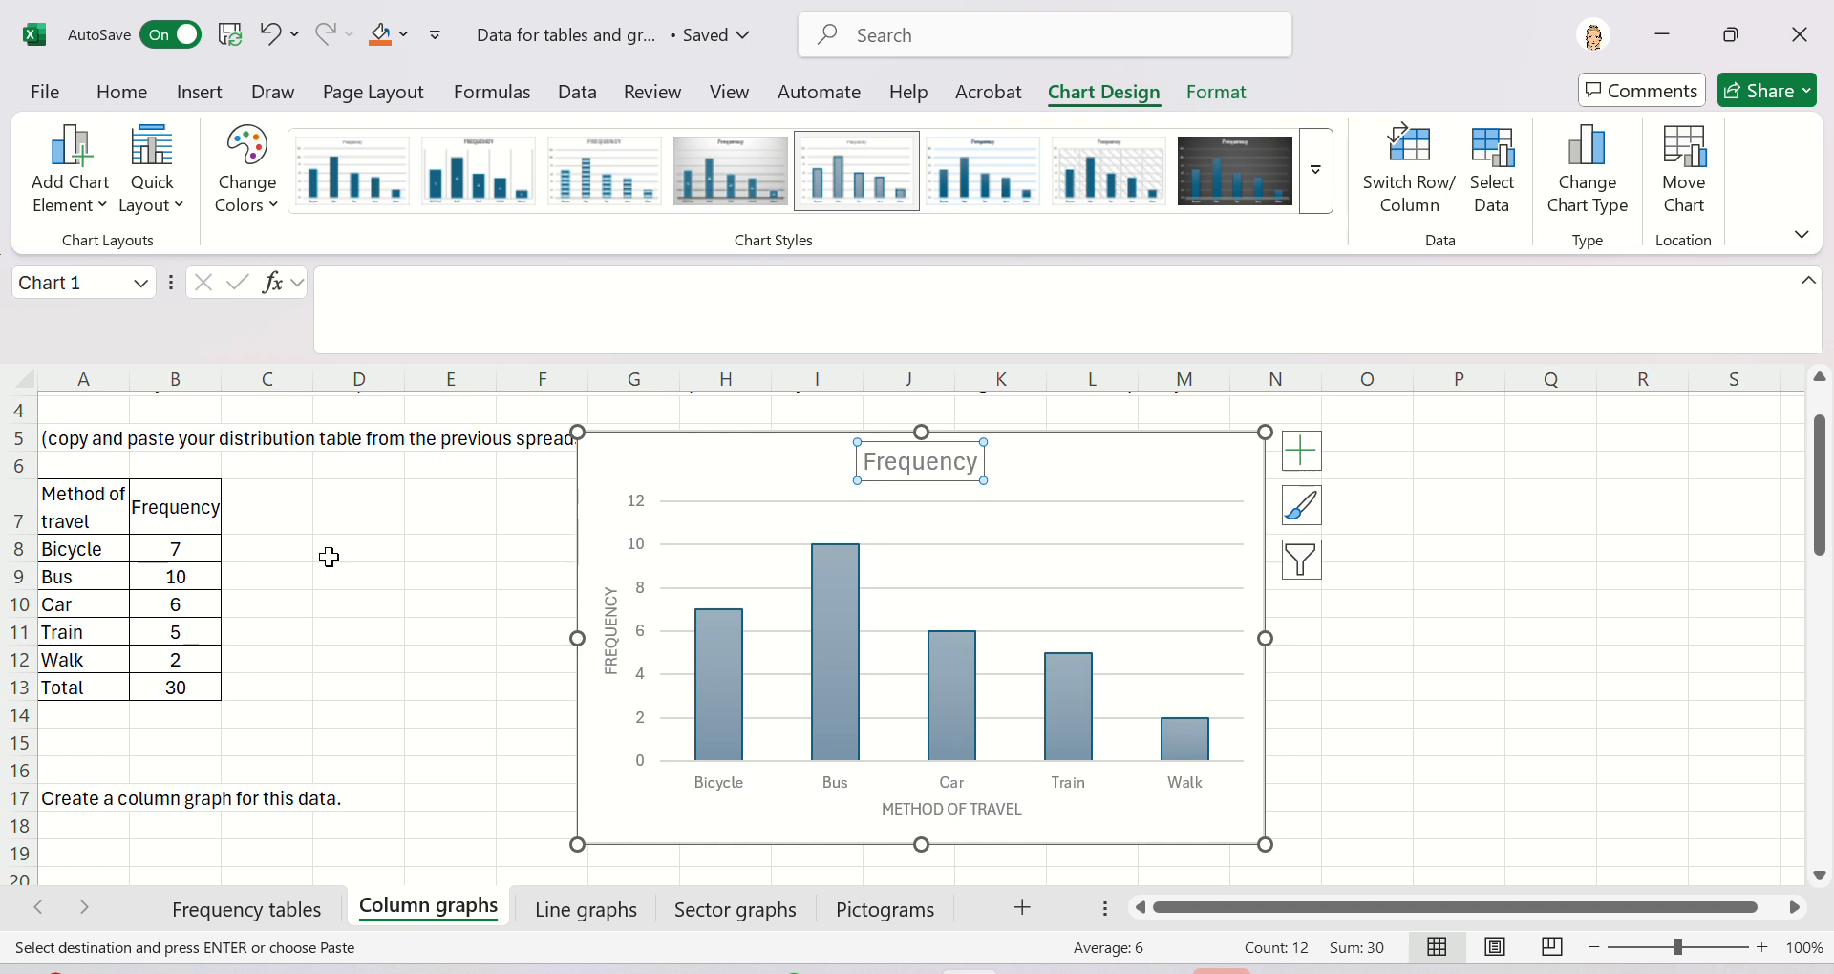
pyautogui.scroll(1, 328, 556)
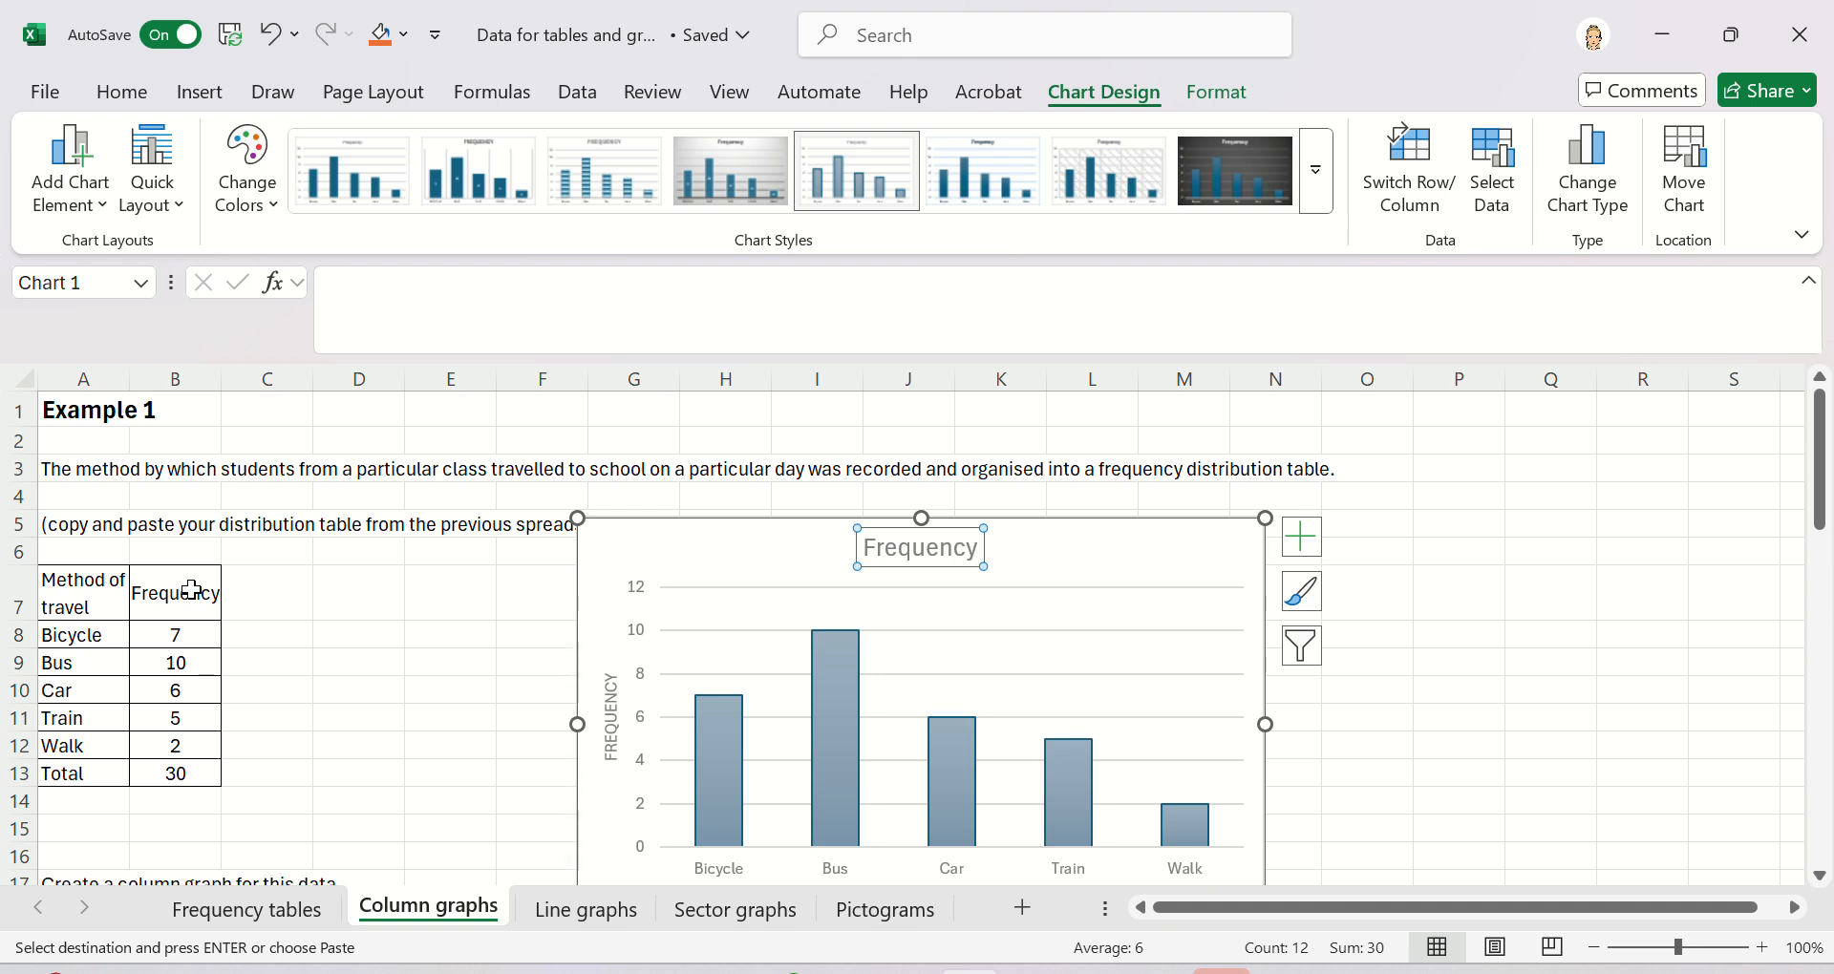
pyautogui.click(976, 552)
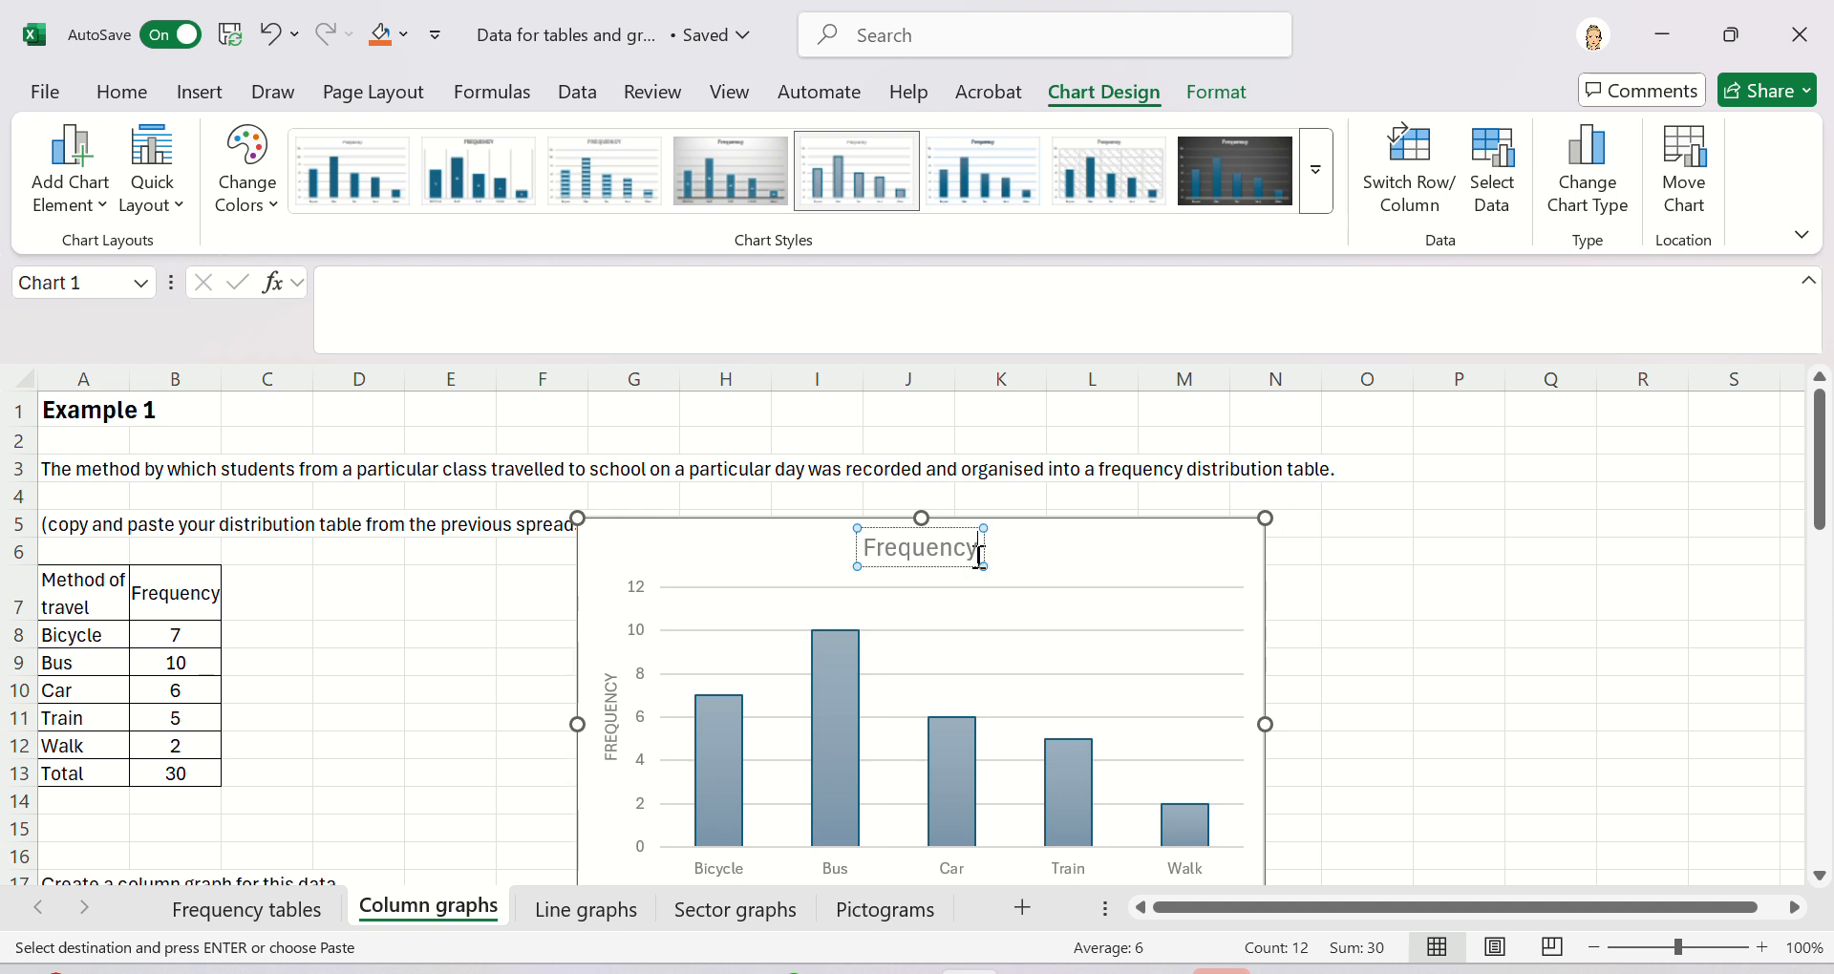
pyautogui.moveTo(975, 554); pyautogui.dragTo(894, 556)
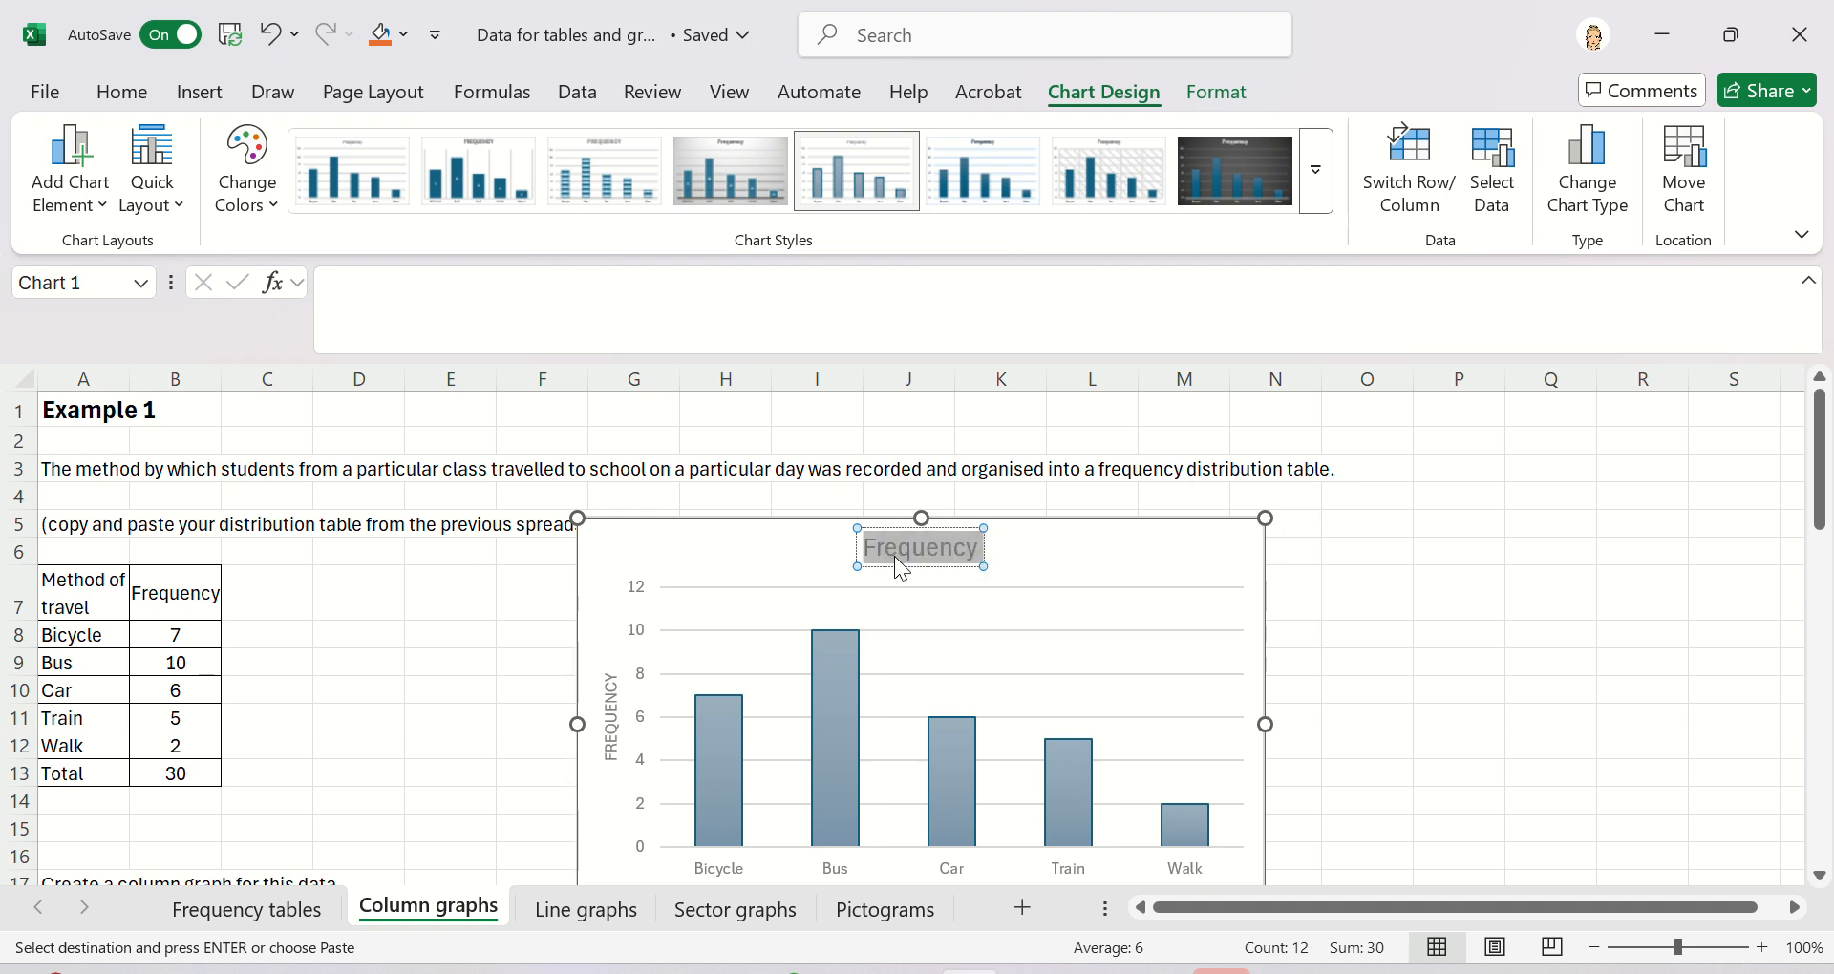
pyautogui.write('Method of travel')
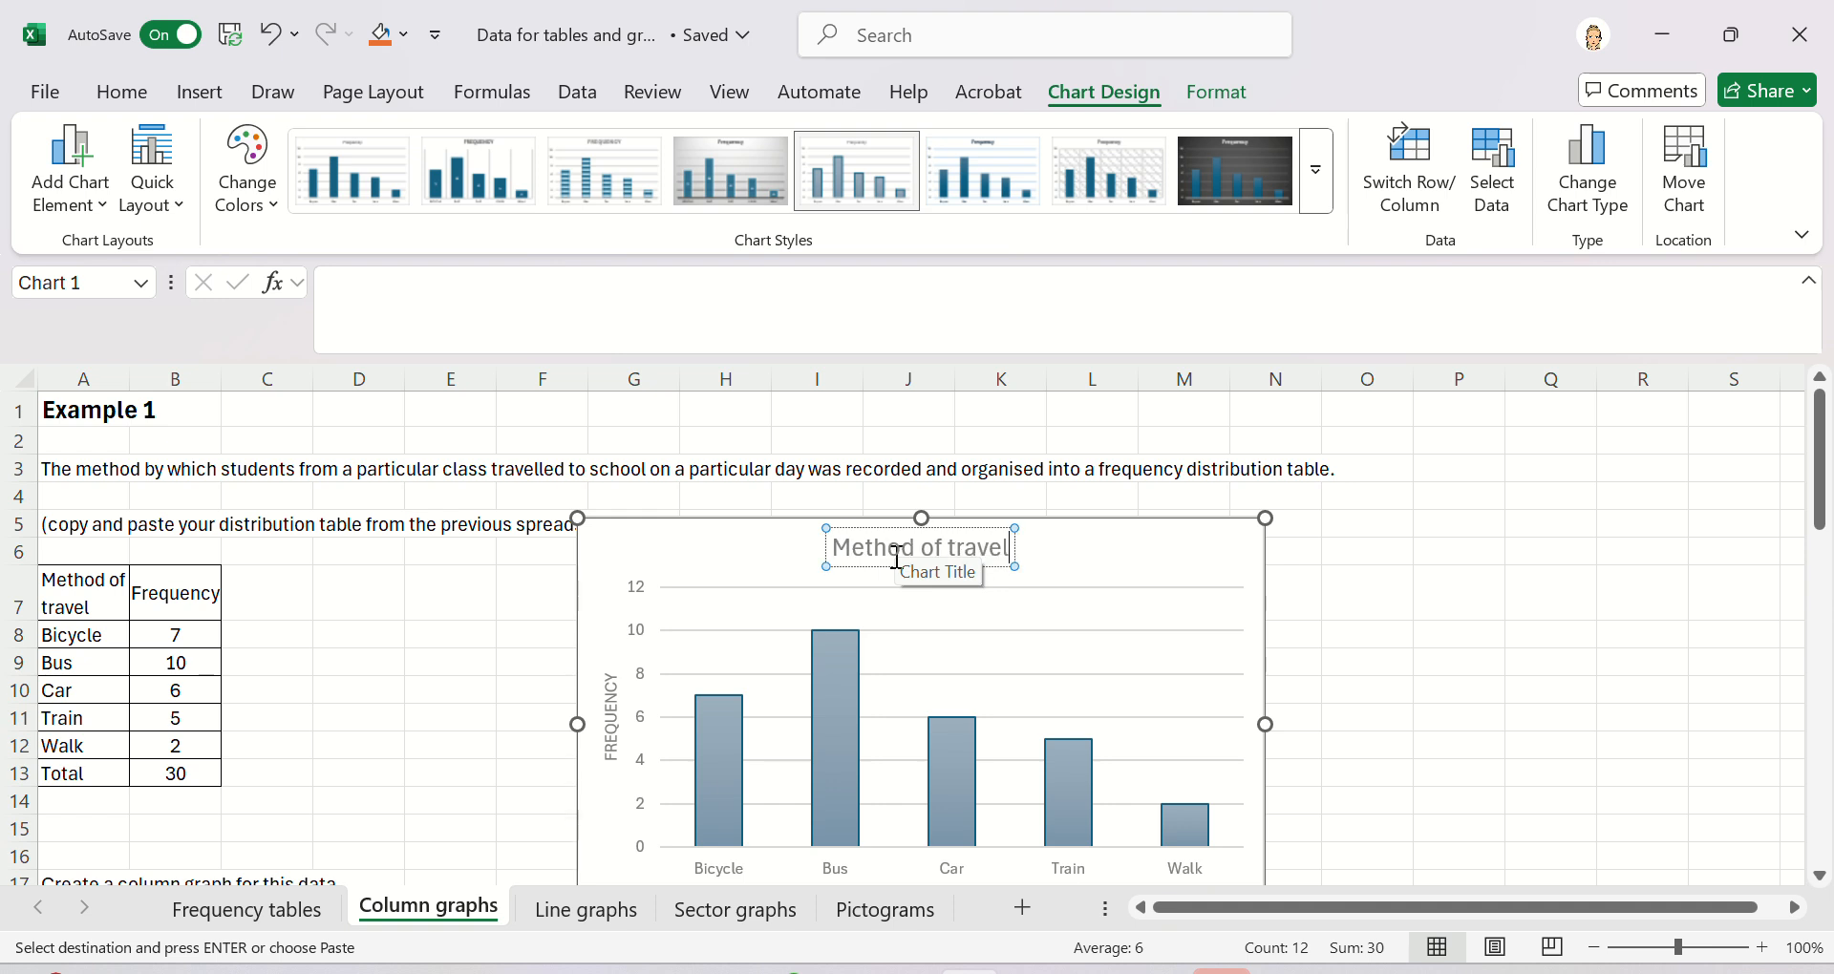
pyautogui.write(' by students to school')
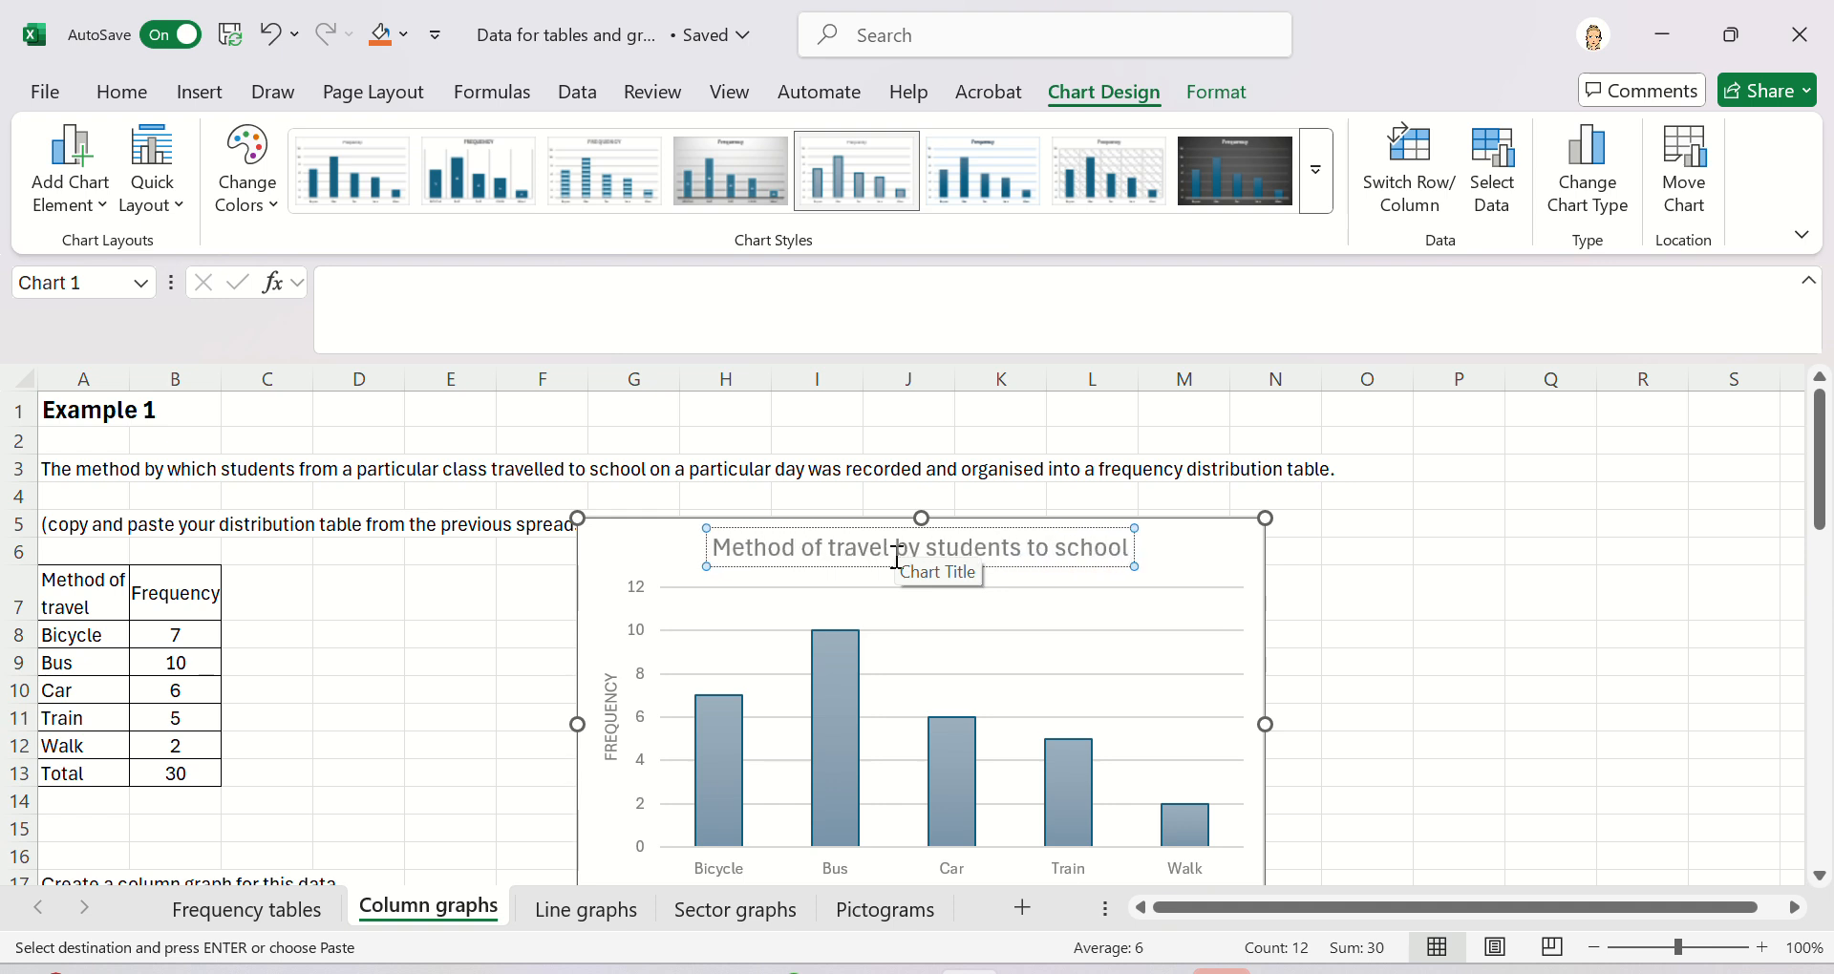
pyautogui.click(1405, 686)
# - Move the chart below the "Create a column graph for this data." line, around rows 19 to 32
pyautogui.scroll(-1, 1405, 685)
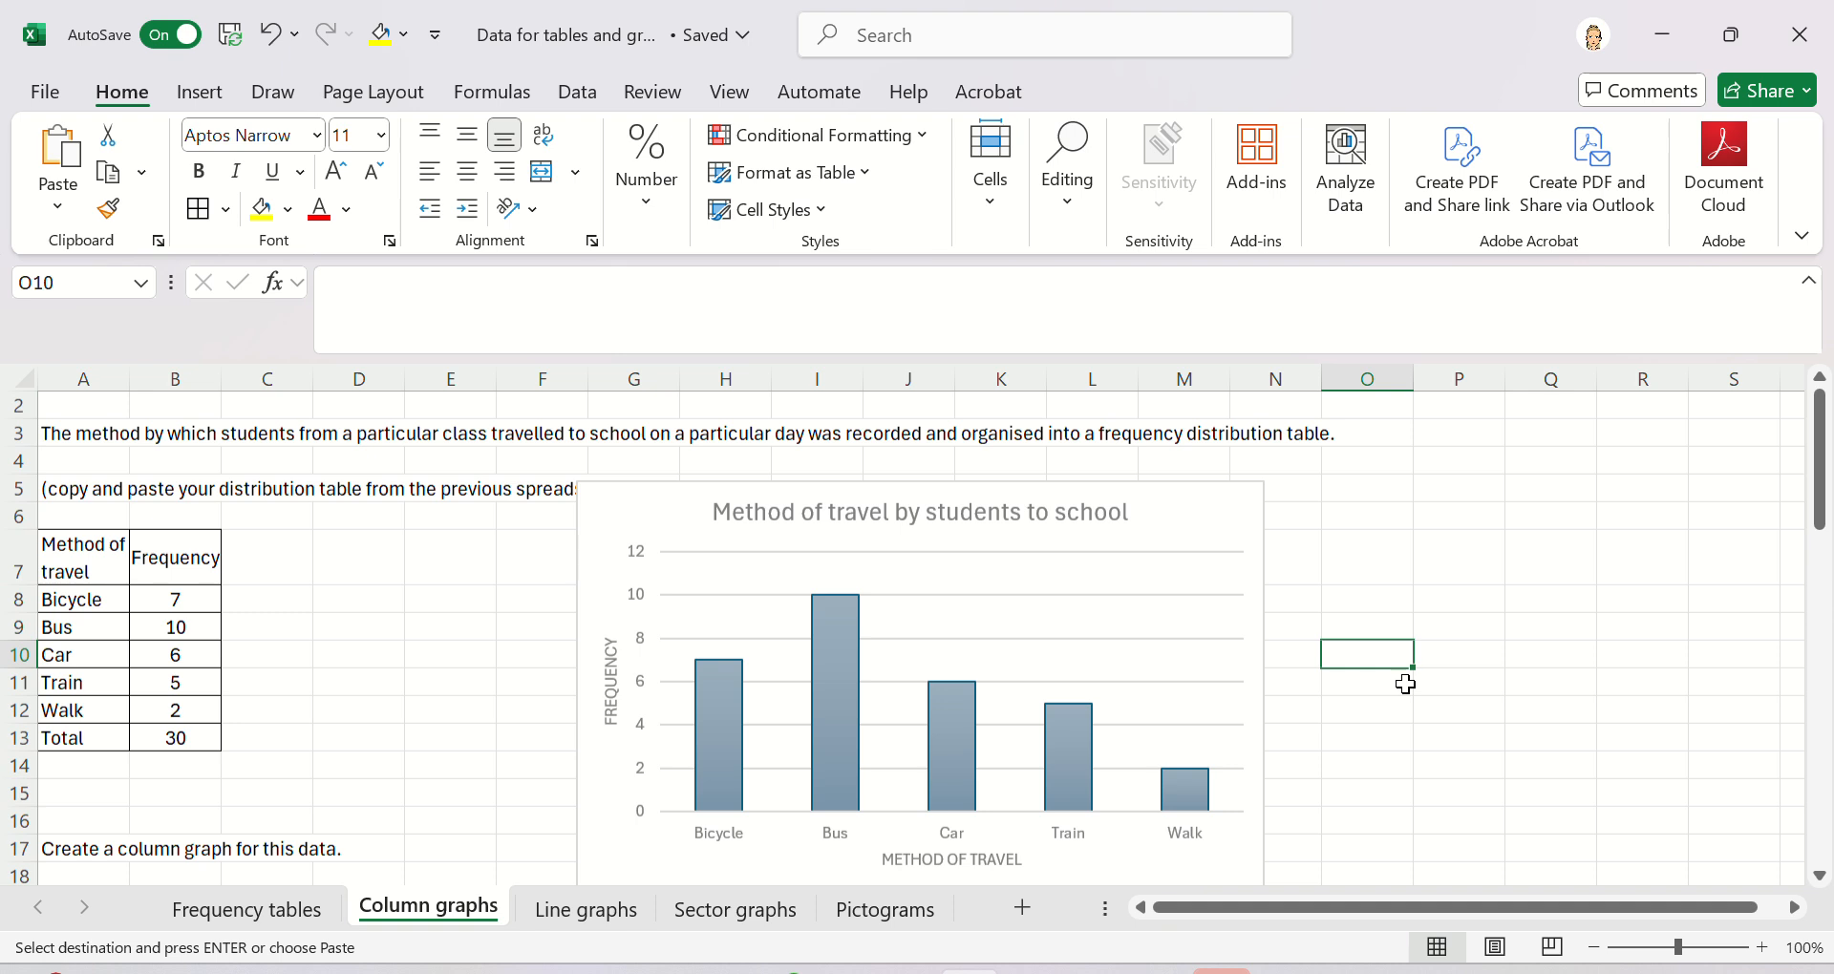
pyautogui.scroll(-1, 1405, 685)
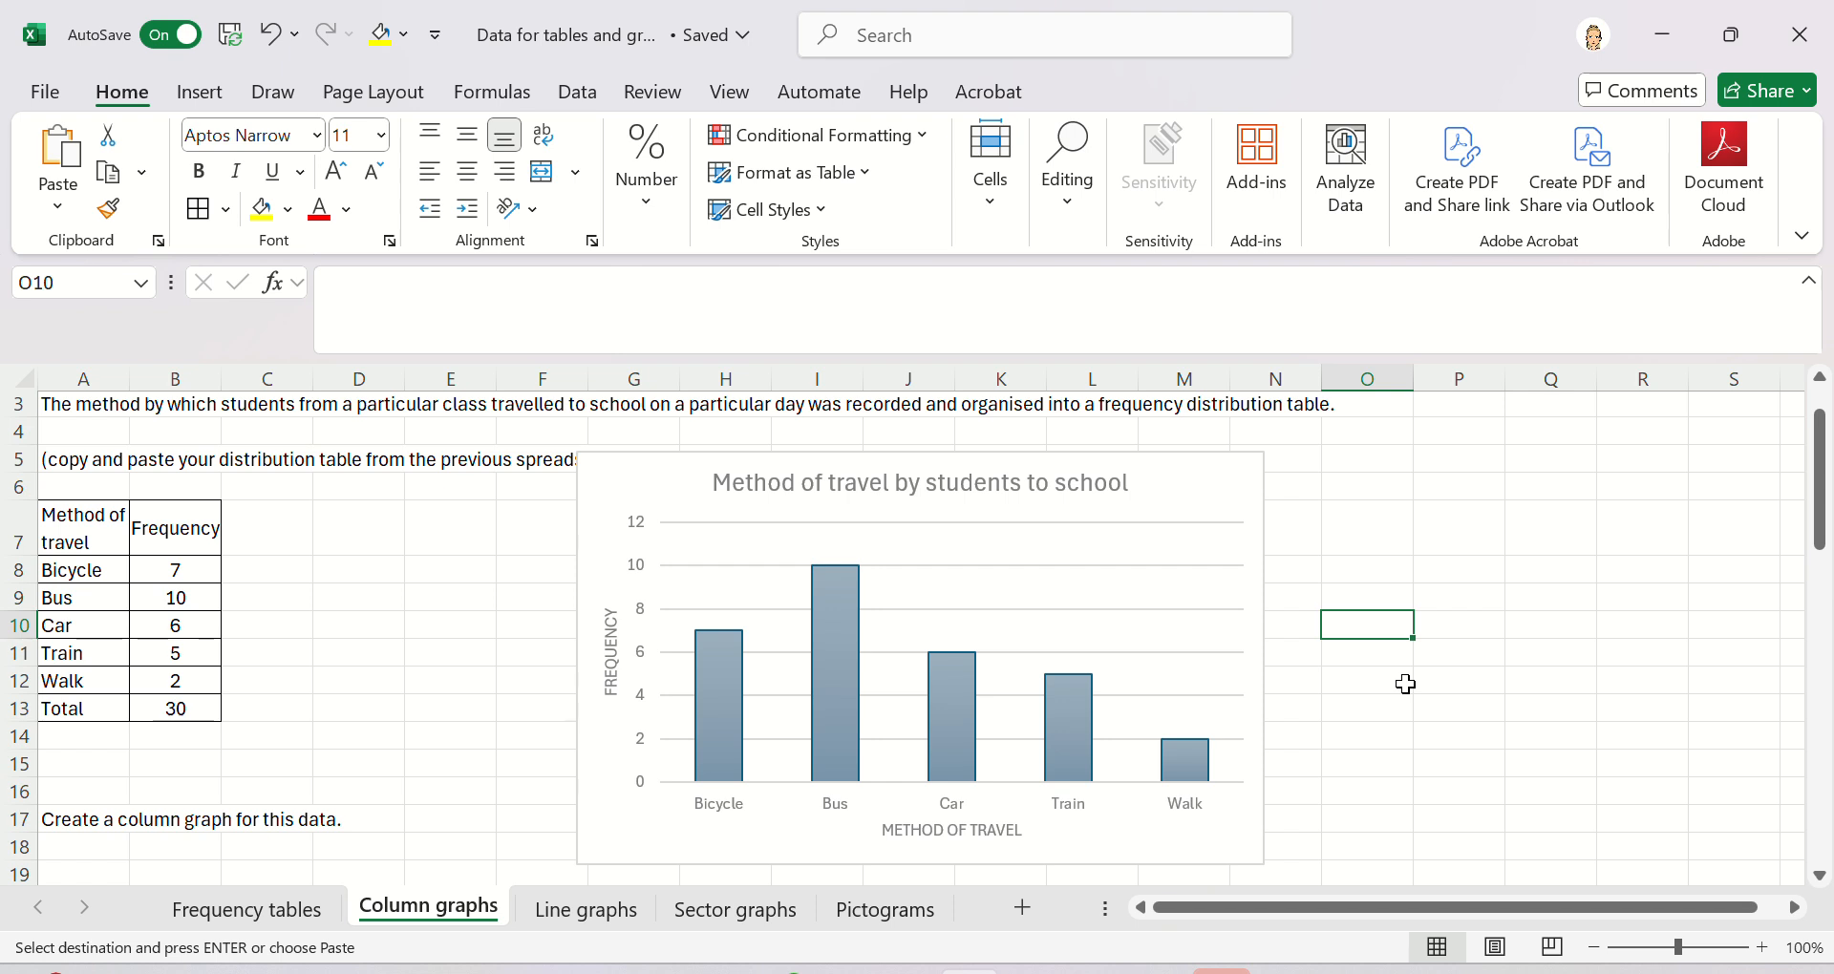
pyautogui.scroll(-1, 1433, 667)
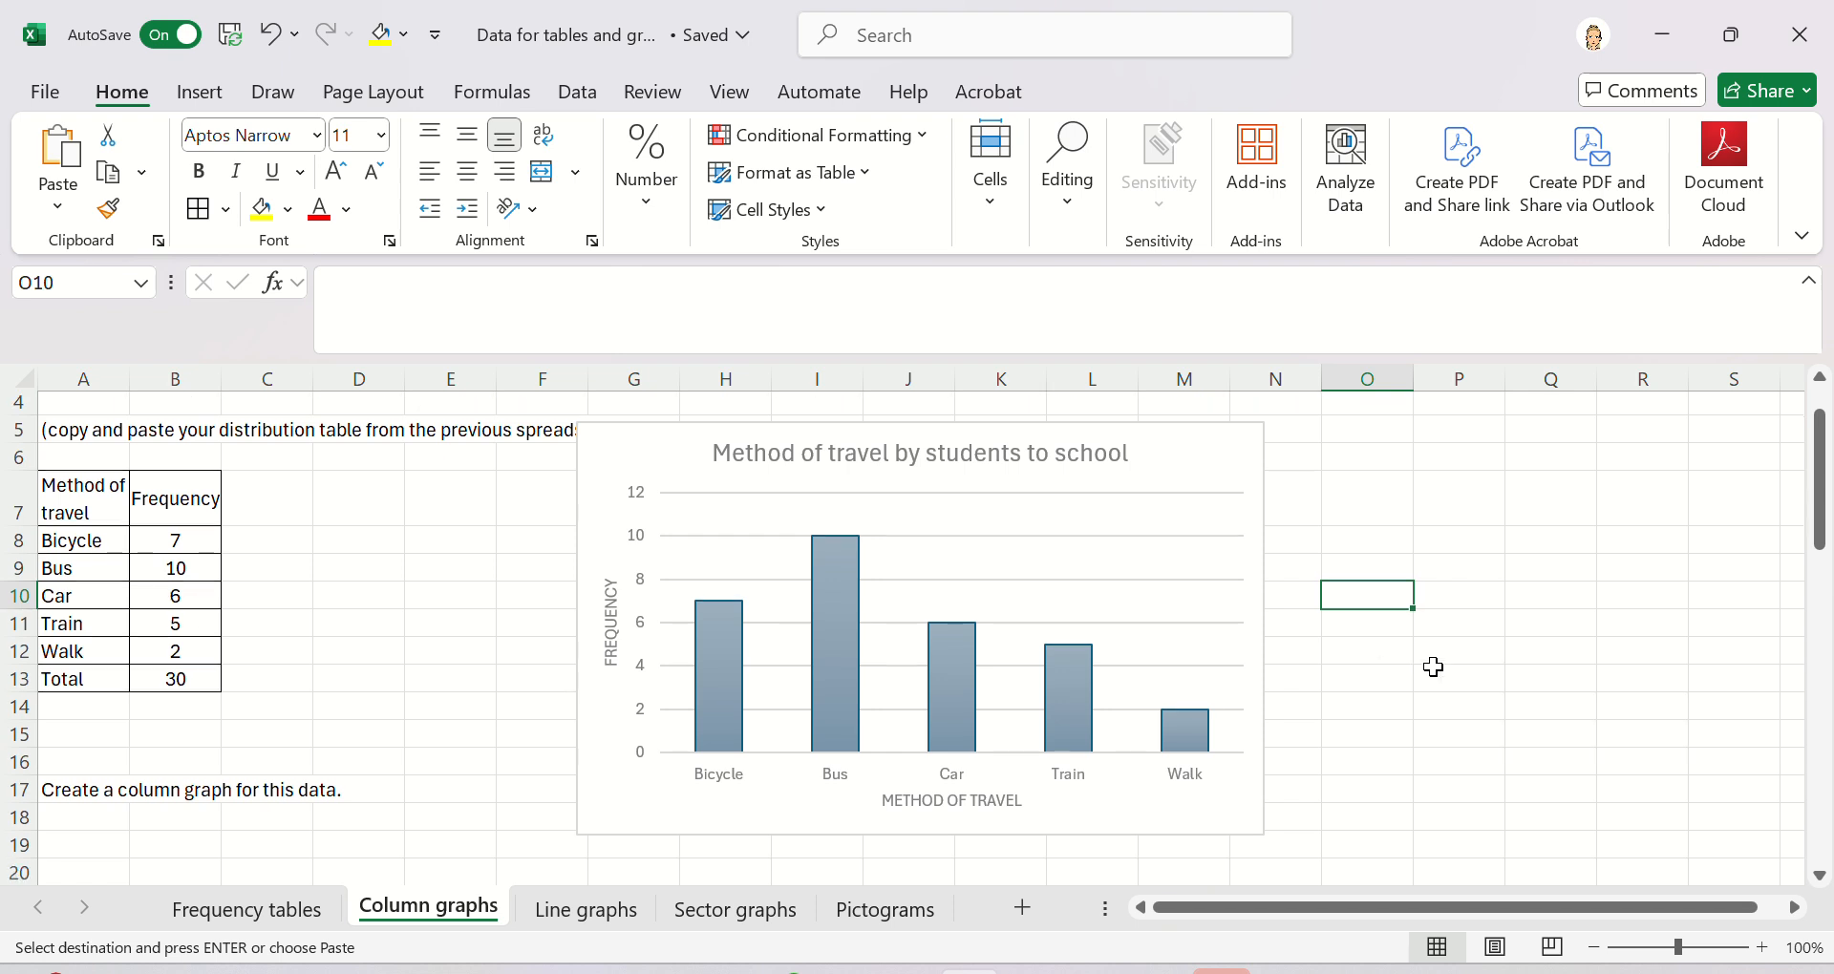
pyautogui.scroll(-8, 1433, 666)
pyautogui.scroll(8, 1433, 667)
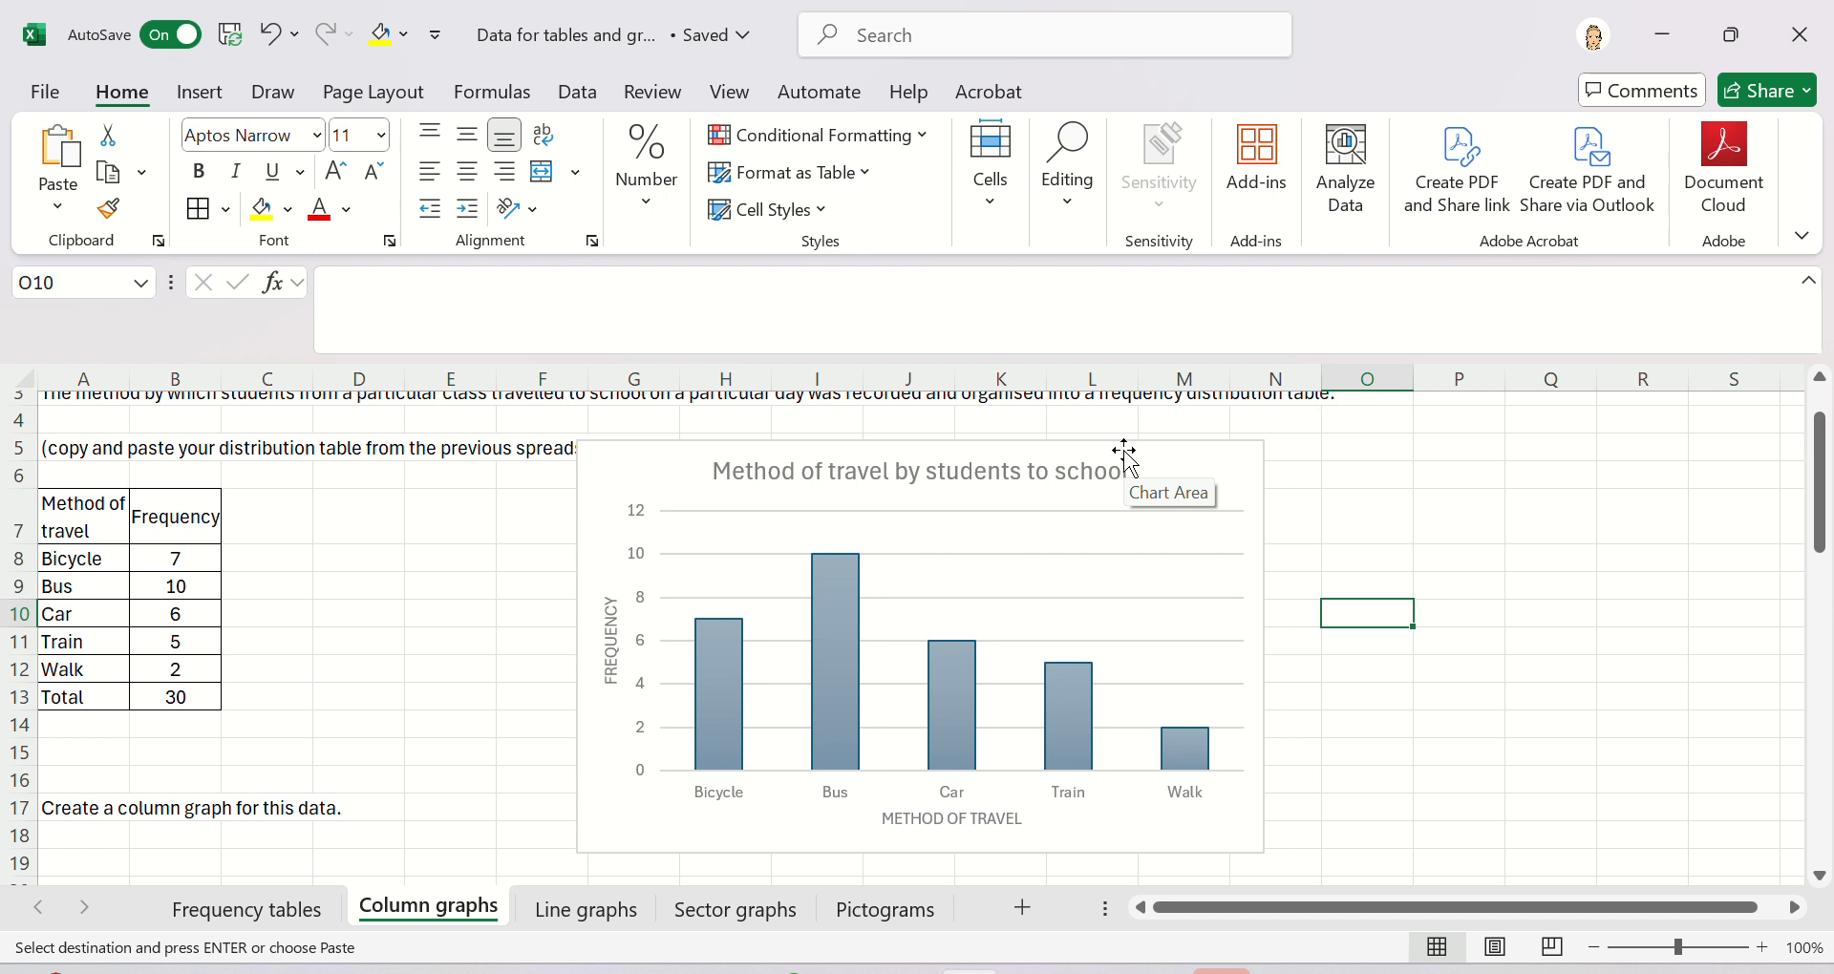
pyautogui.click(1124, 451)
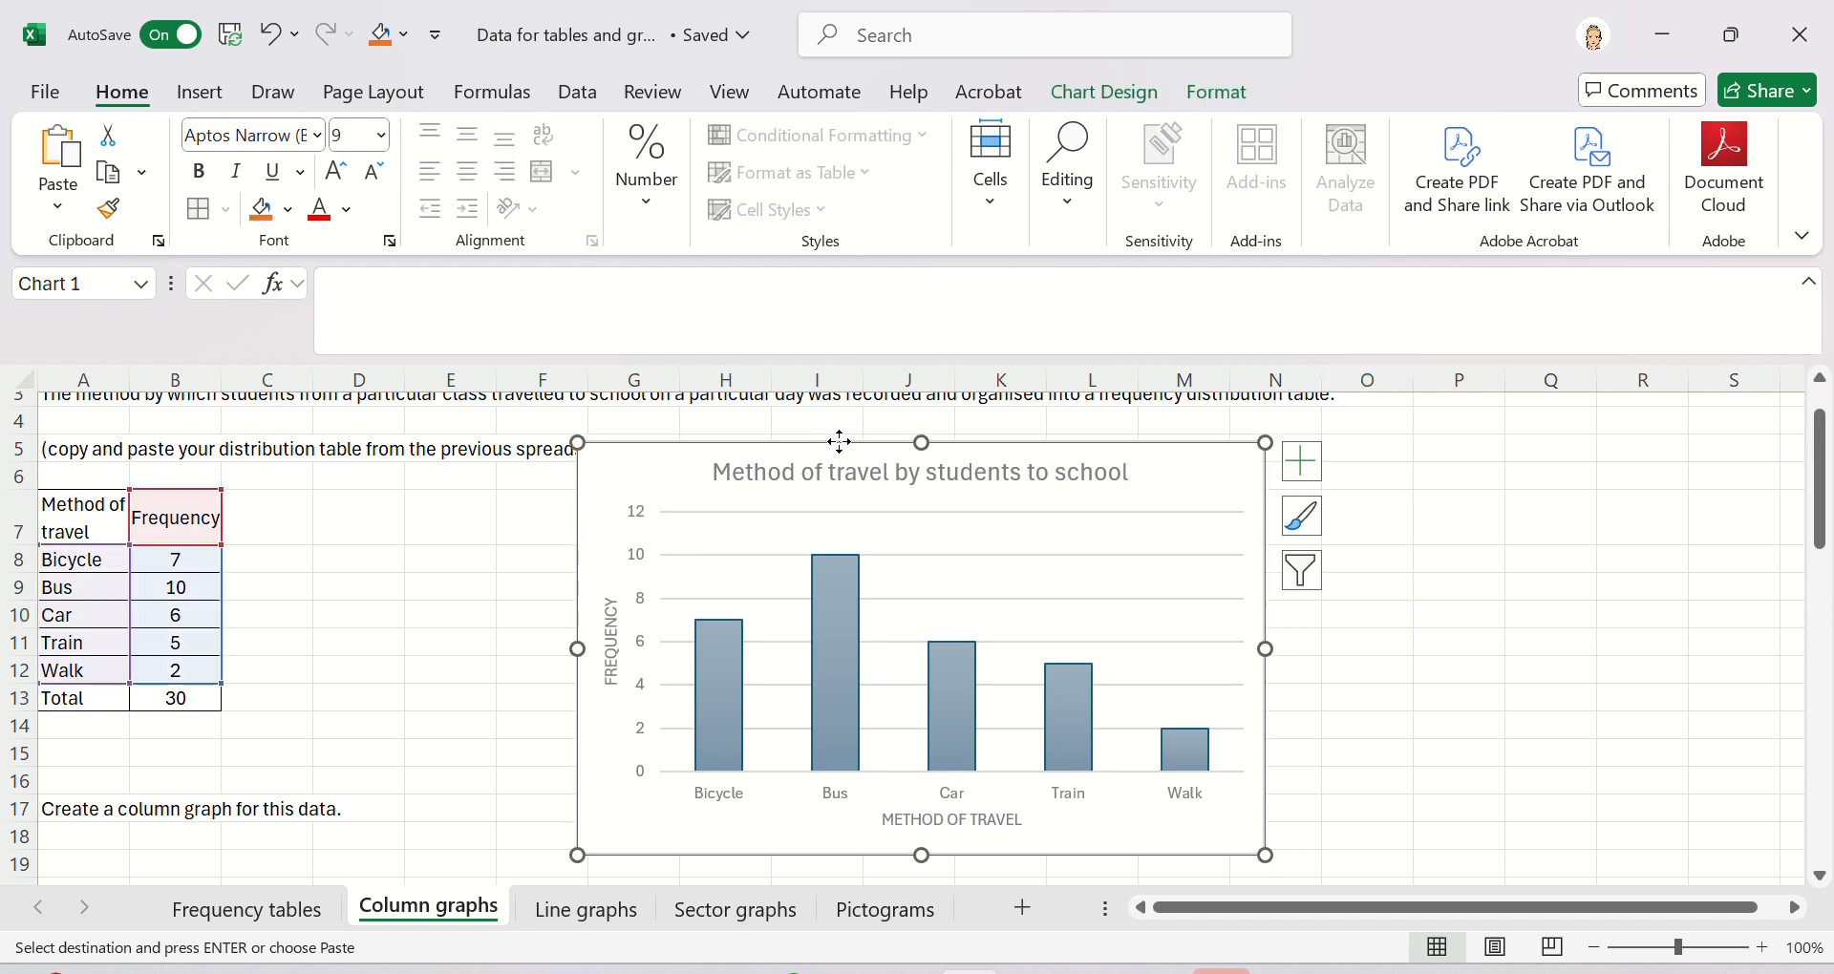
pyautogui.moveTo(840, 442); pyautogui.dragTo(590, 762)
pyautogui.scroll(-4, 589, 669)
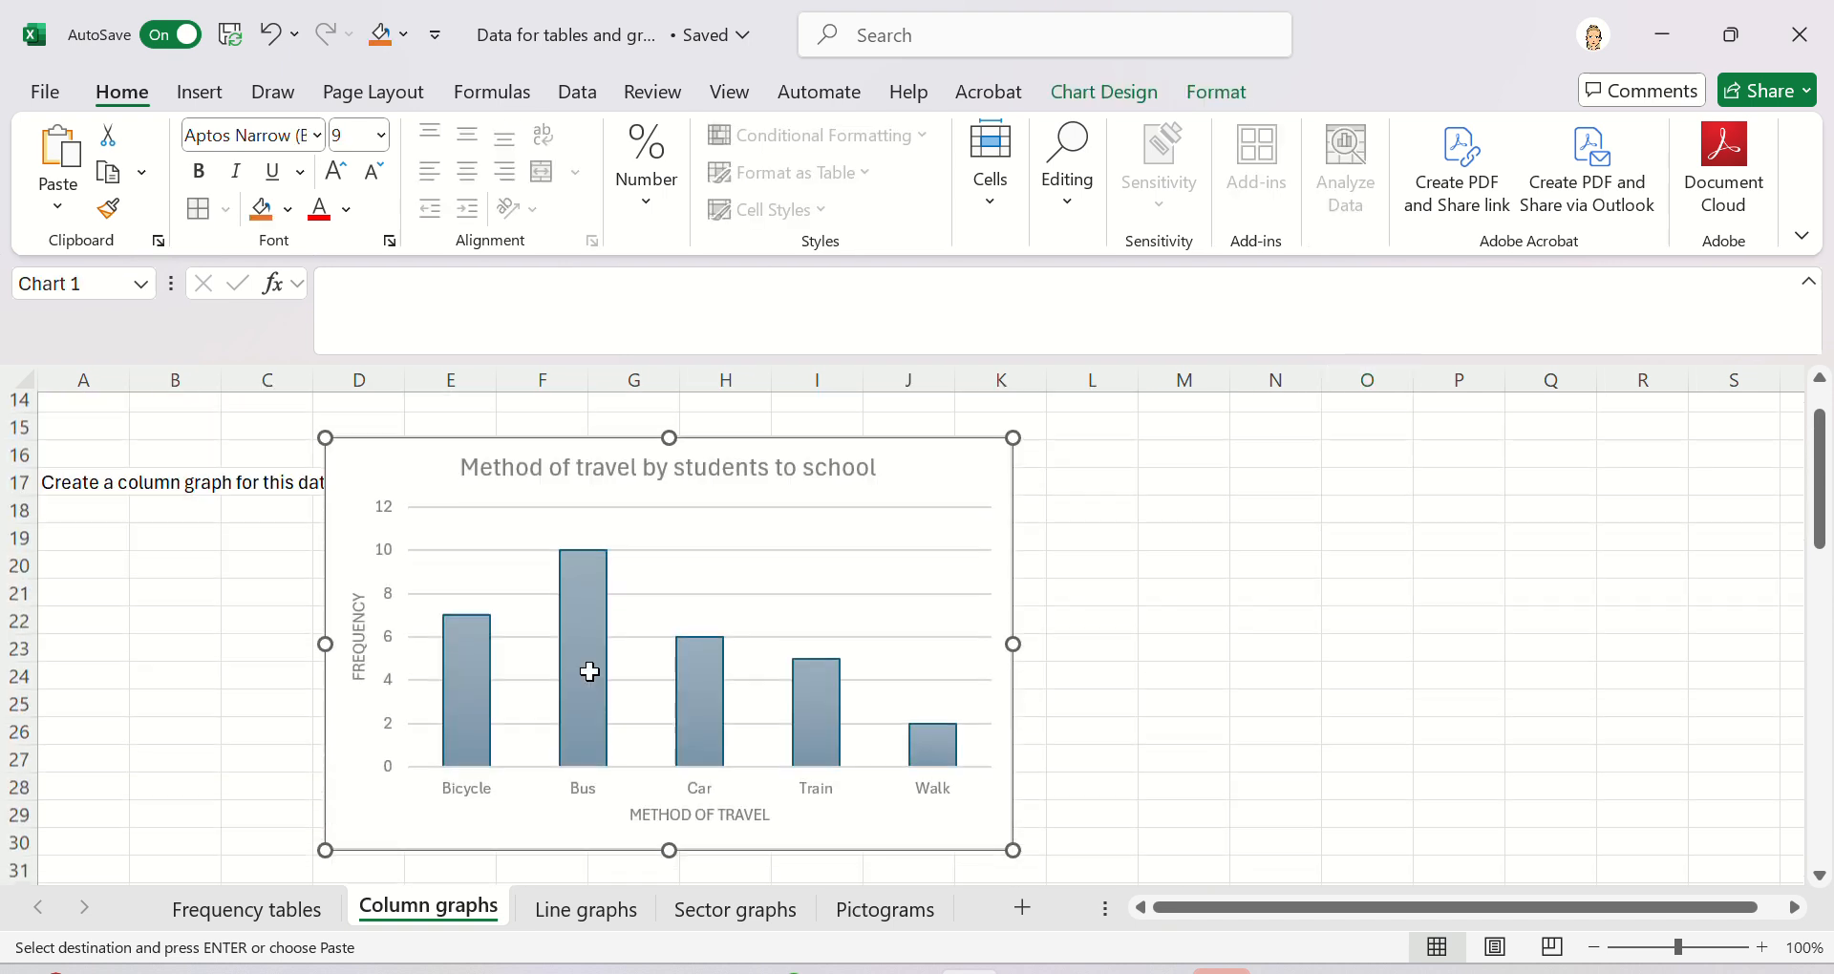
pyautogui.moveTo(486, 444); pyautogui.dragTo(218, 534)
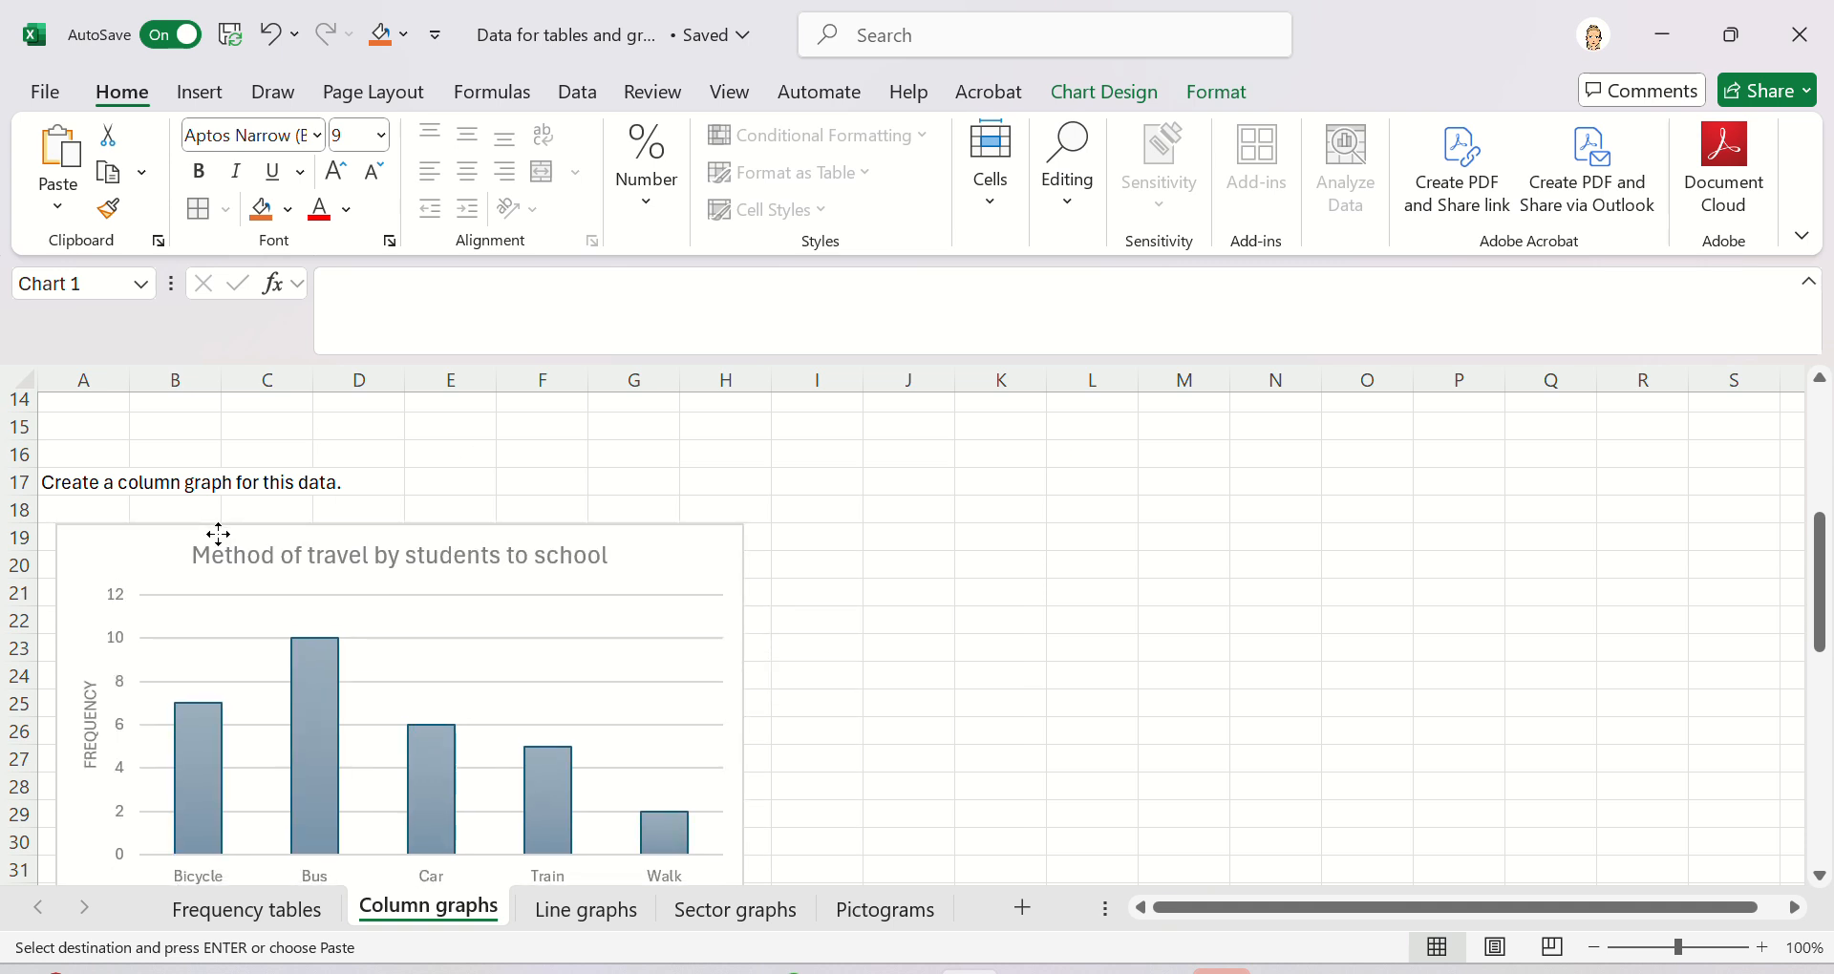
pyautogui.click(1144, 652)
# - Scroll through the sheet to examine the Example 2 siblings question below the chart
pyautogui.scroll(-1, 1145, 651)
pyautogui.scroll(-1, 1144, 651)
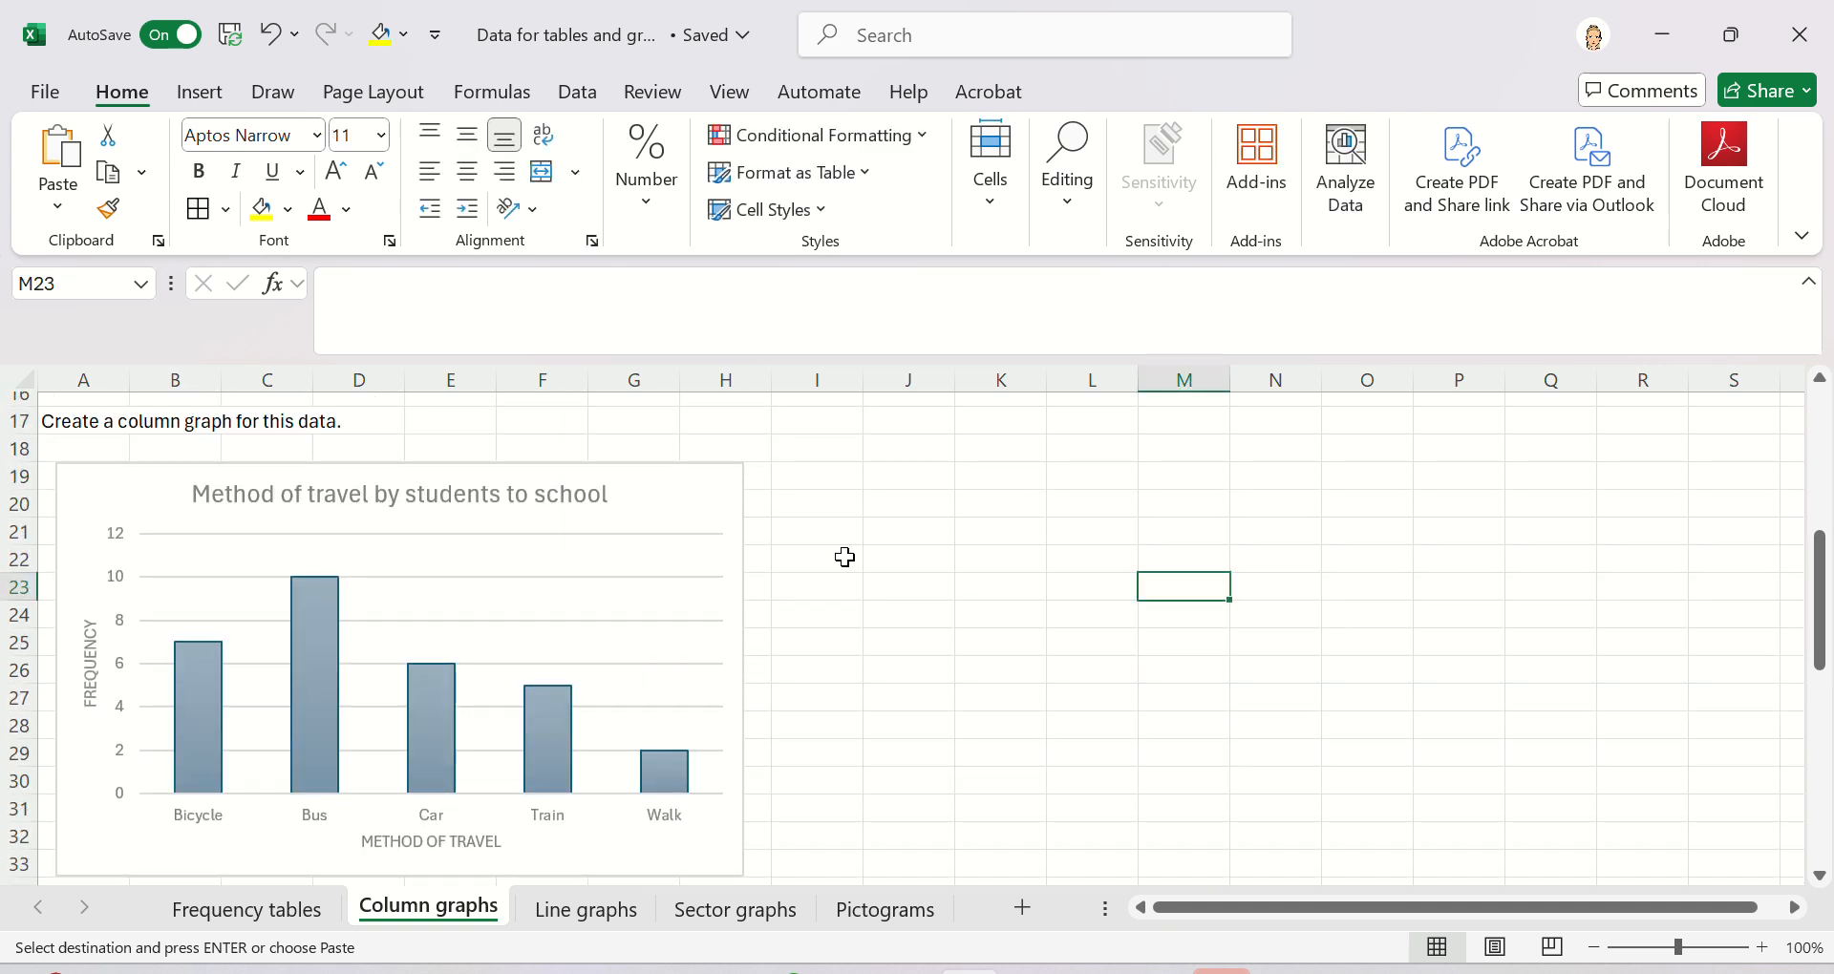
pyautogui.click(671, 465)
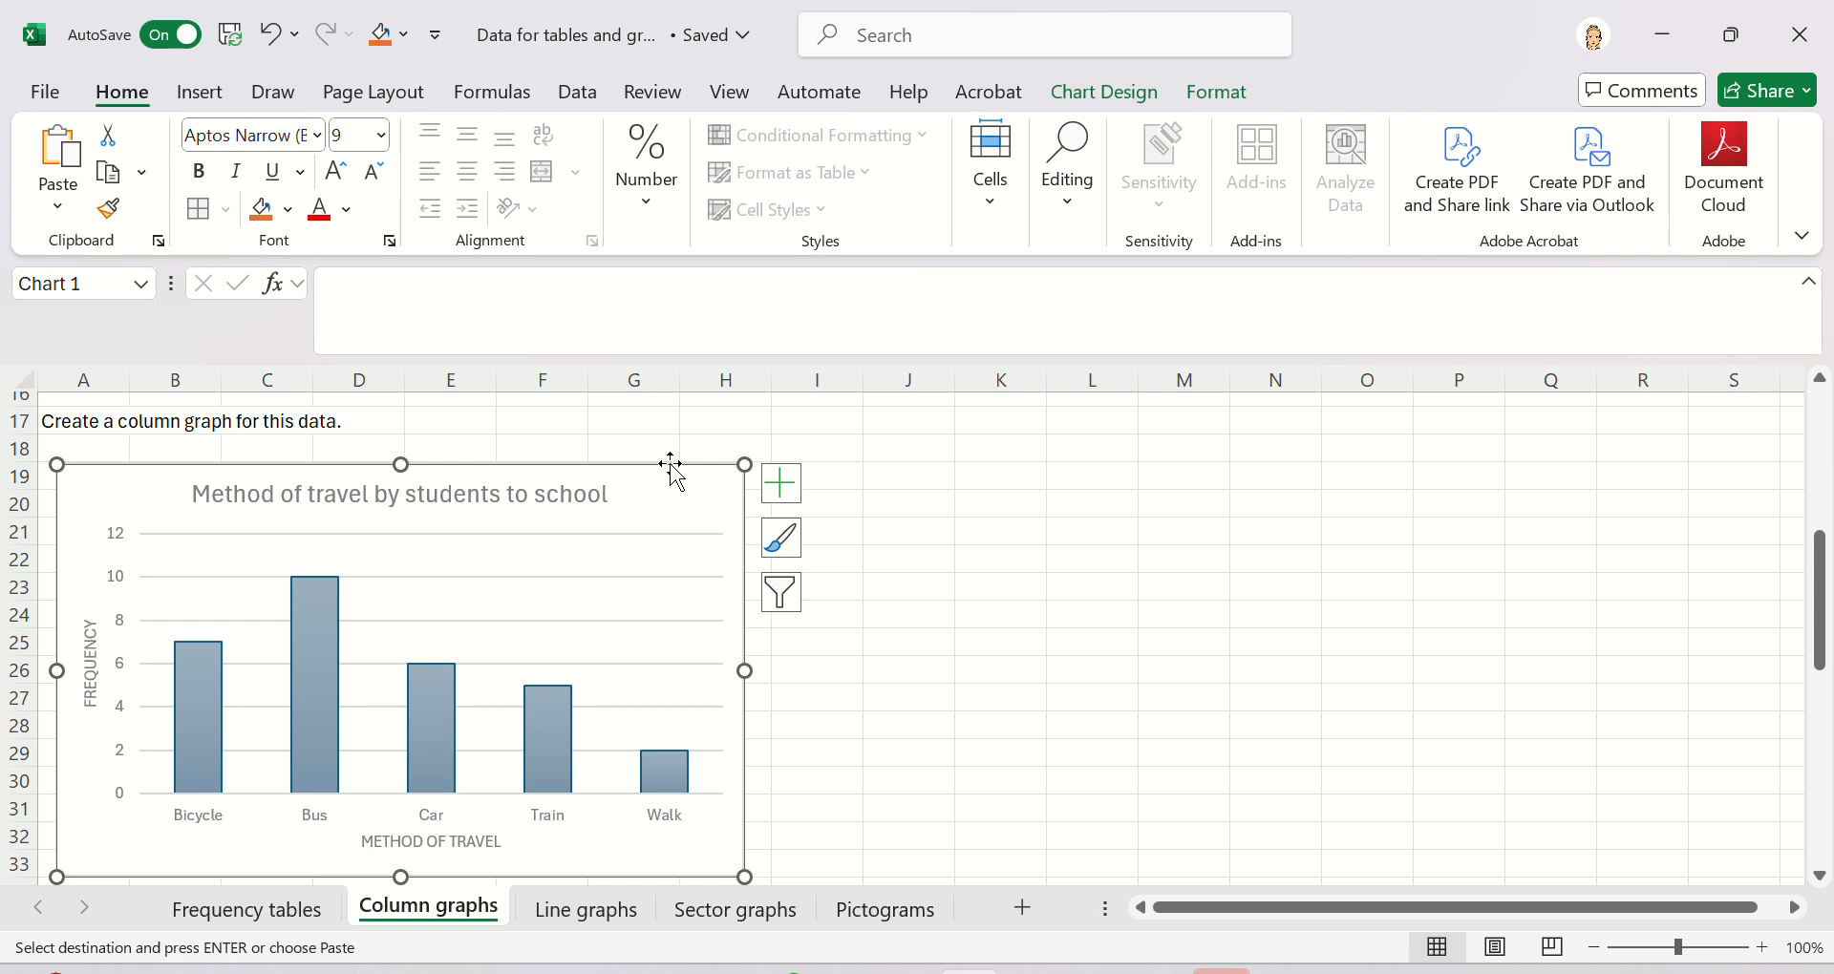
pyautogui.click(1042, 643)
pyautogui.scroll(-1, 993, 656)
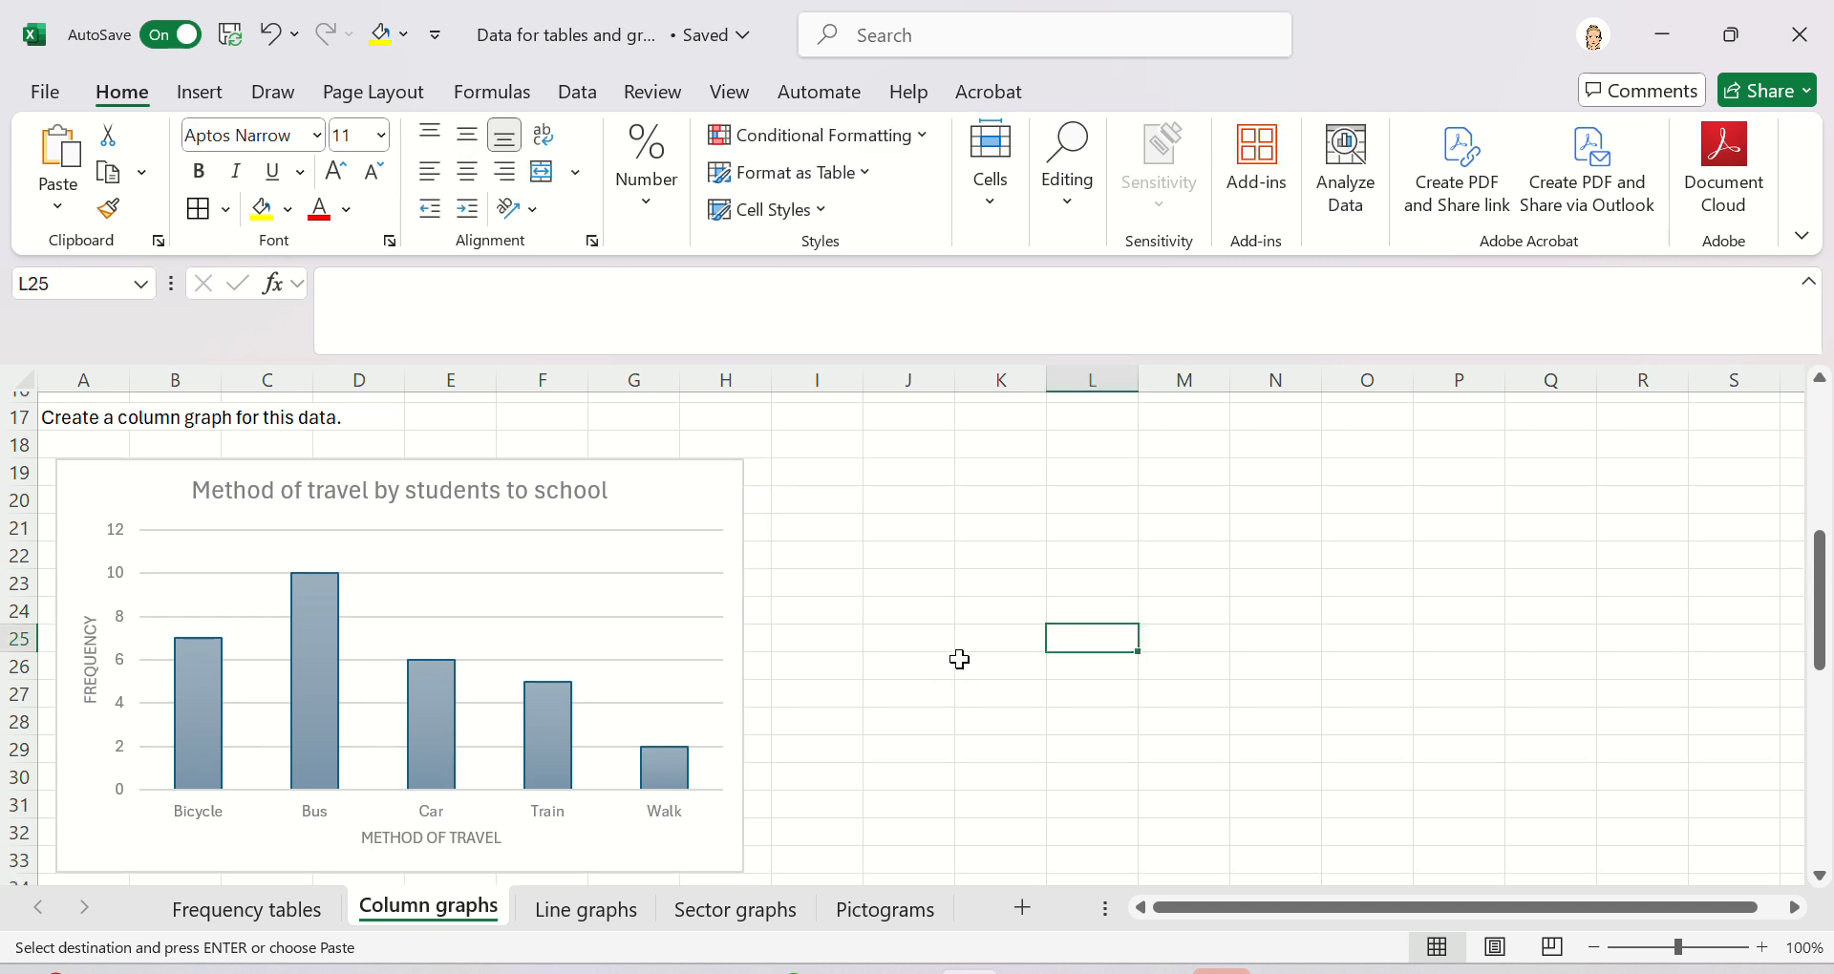
pyautogui.scroll(-6, 960, 660)
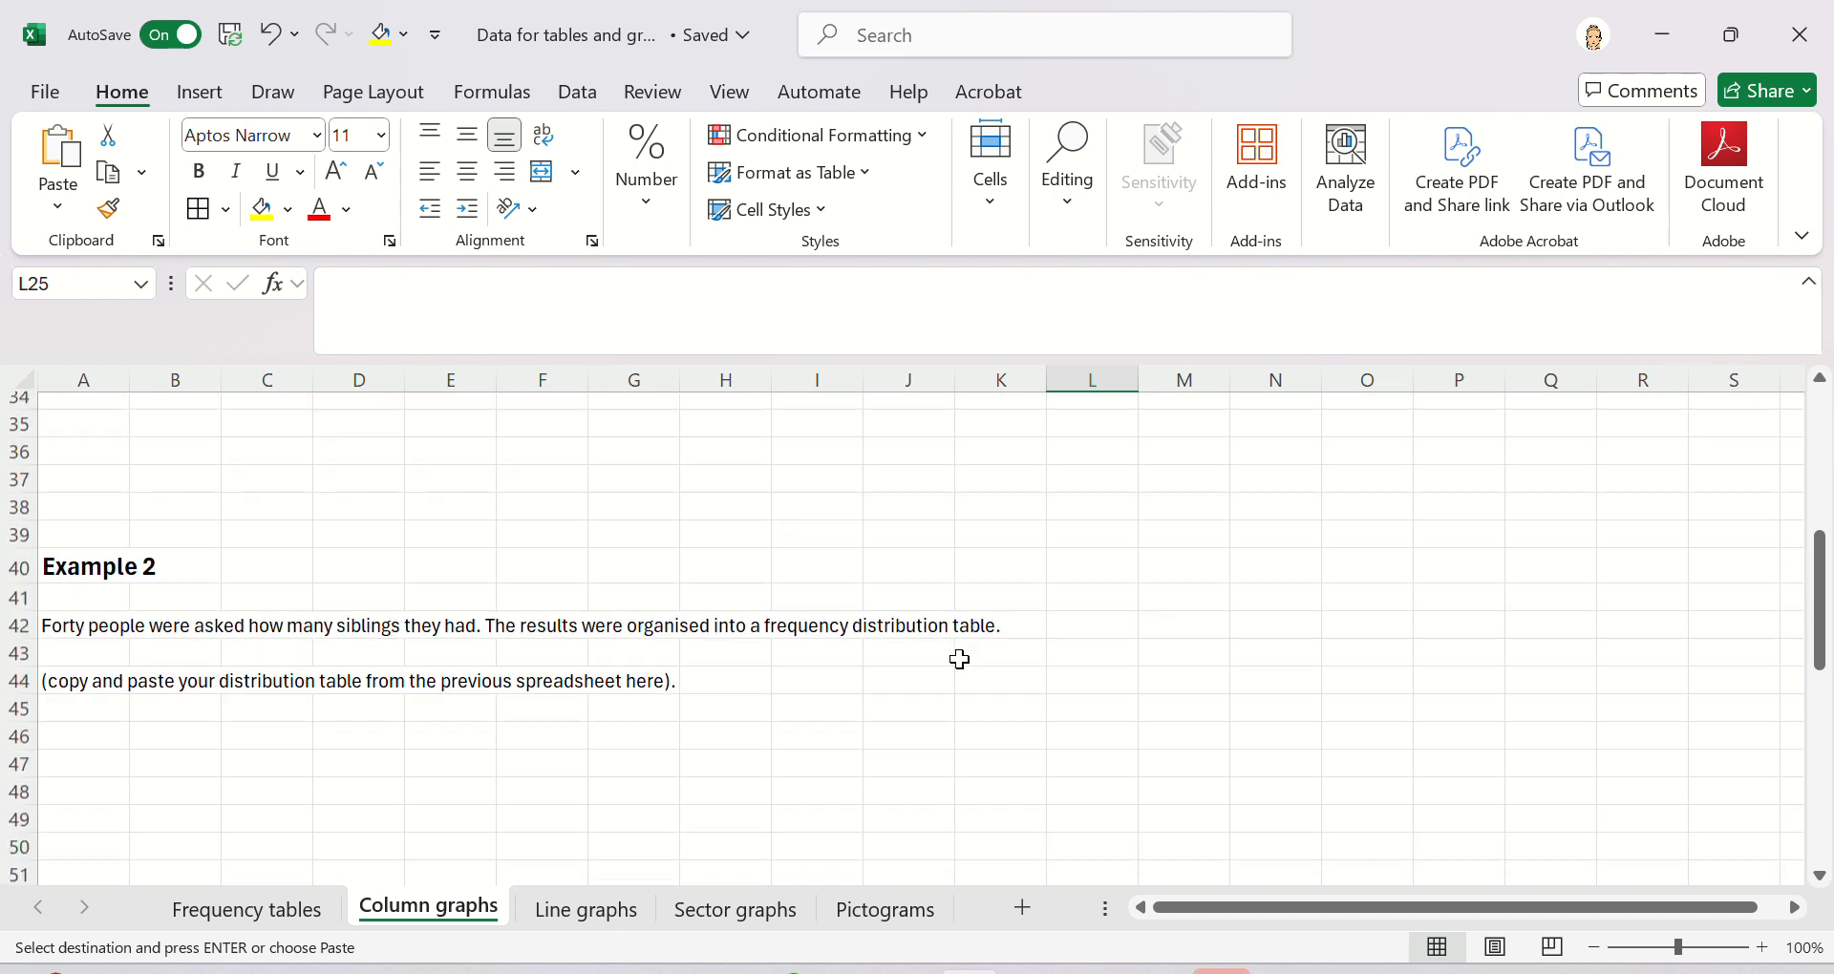
pyautogui.scroll(7, 960, 659)
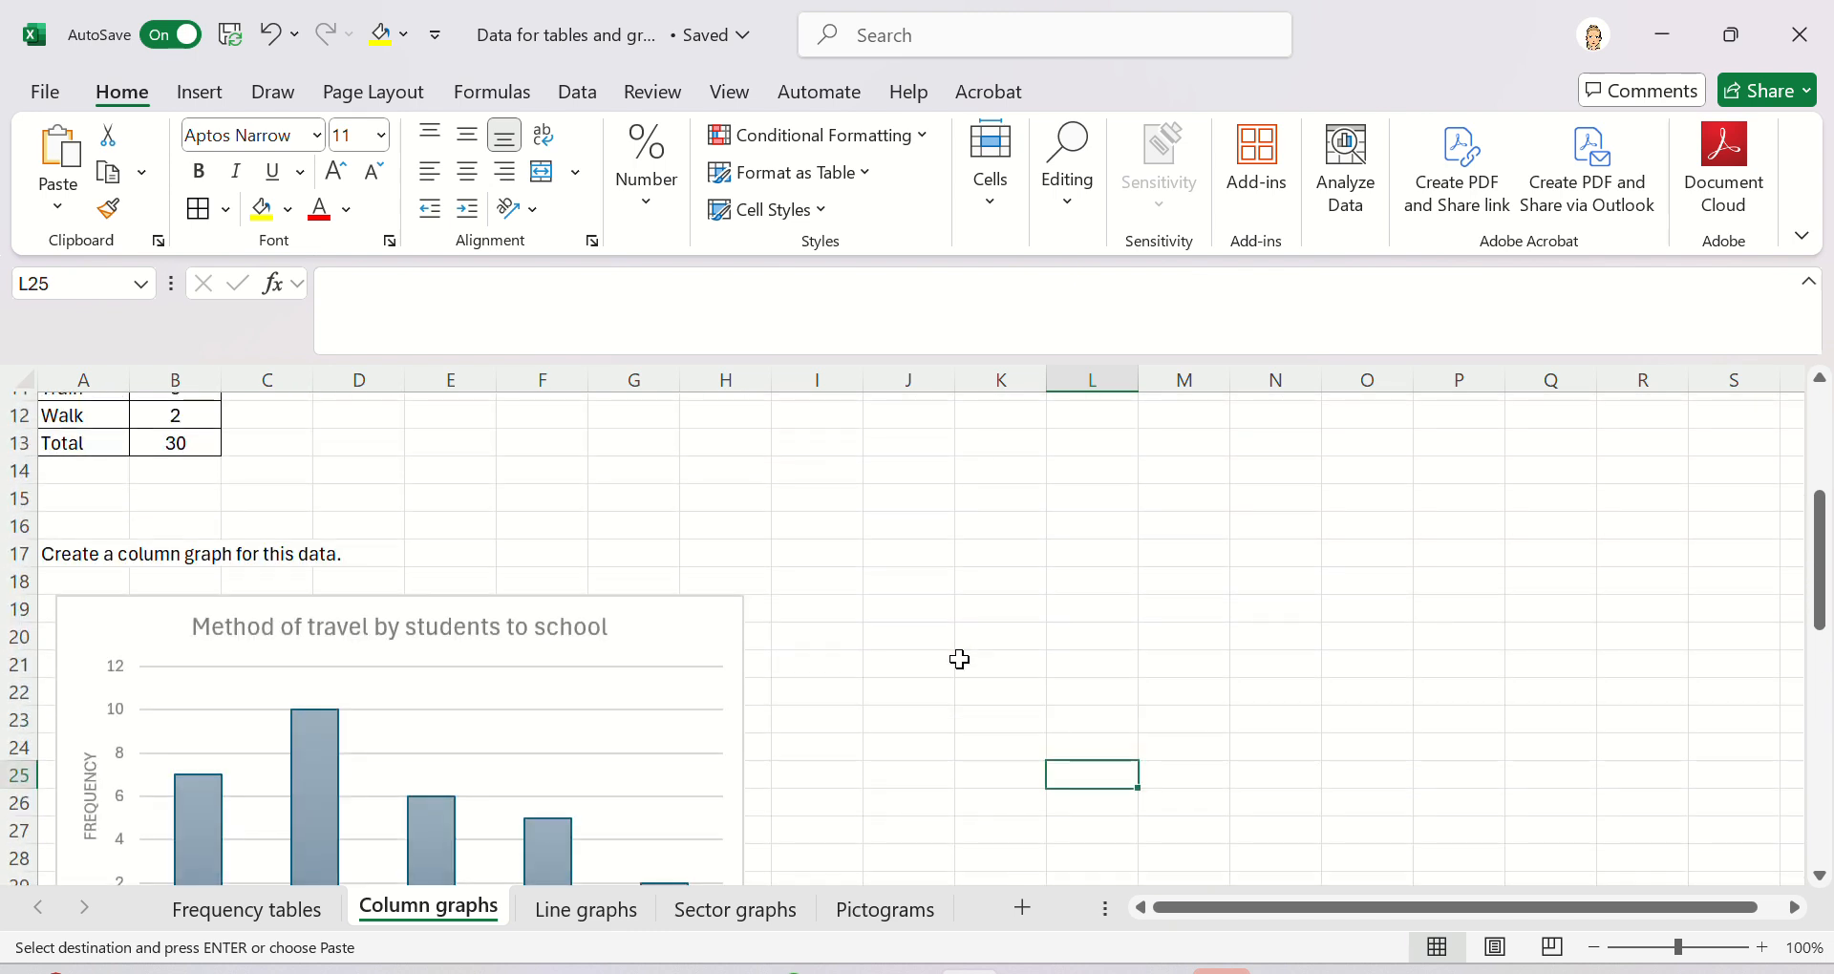
pyautogui.scroll(-1, 960, 659)
pyautogui.scroll(-8, 960, 659)
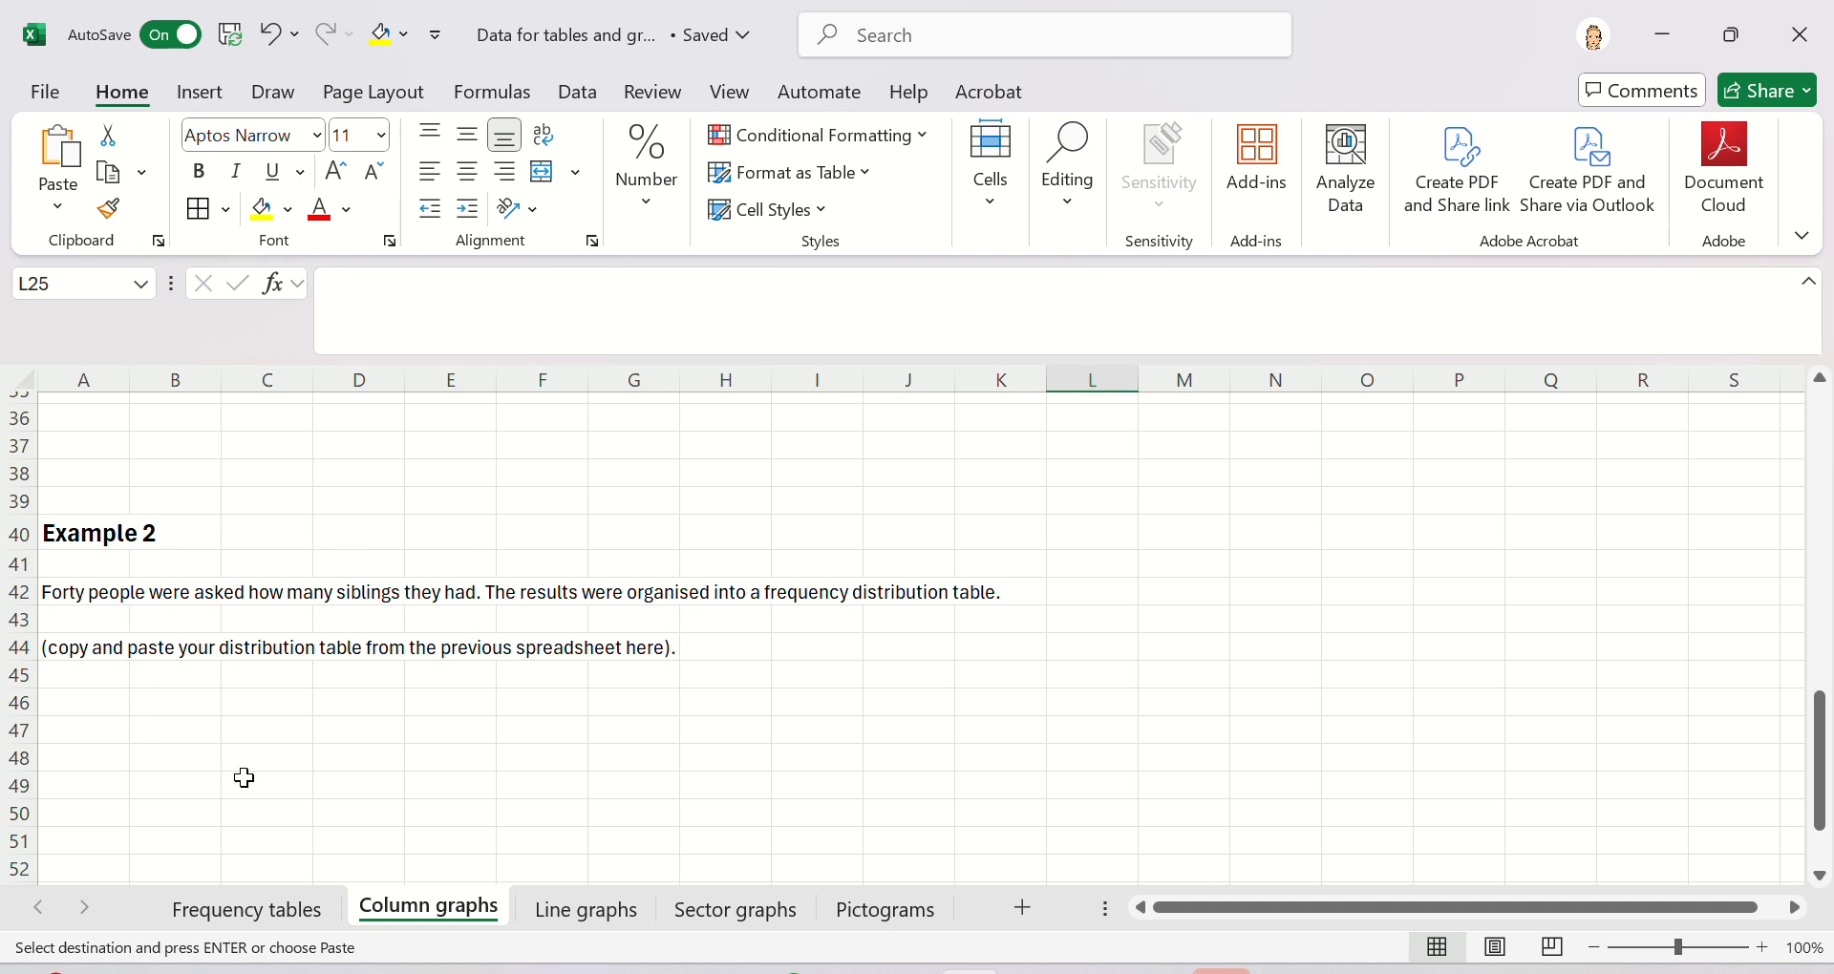
# - Copy the siblings frequency table A97:B104 from the Frequency tables sheet and paste it at A46 on Column graphs
pyautogui.click(247, 910)
pyautogui.scroll(-20, 418, 786)
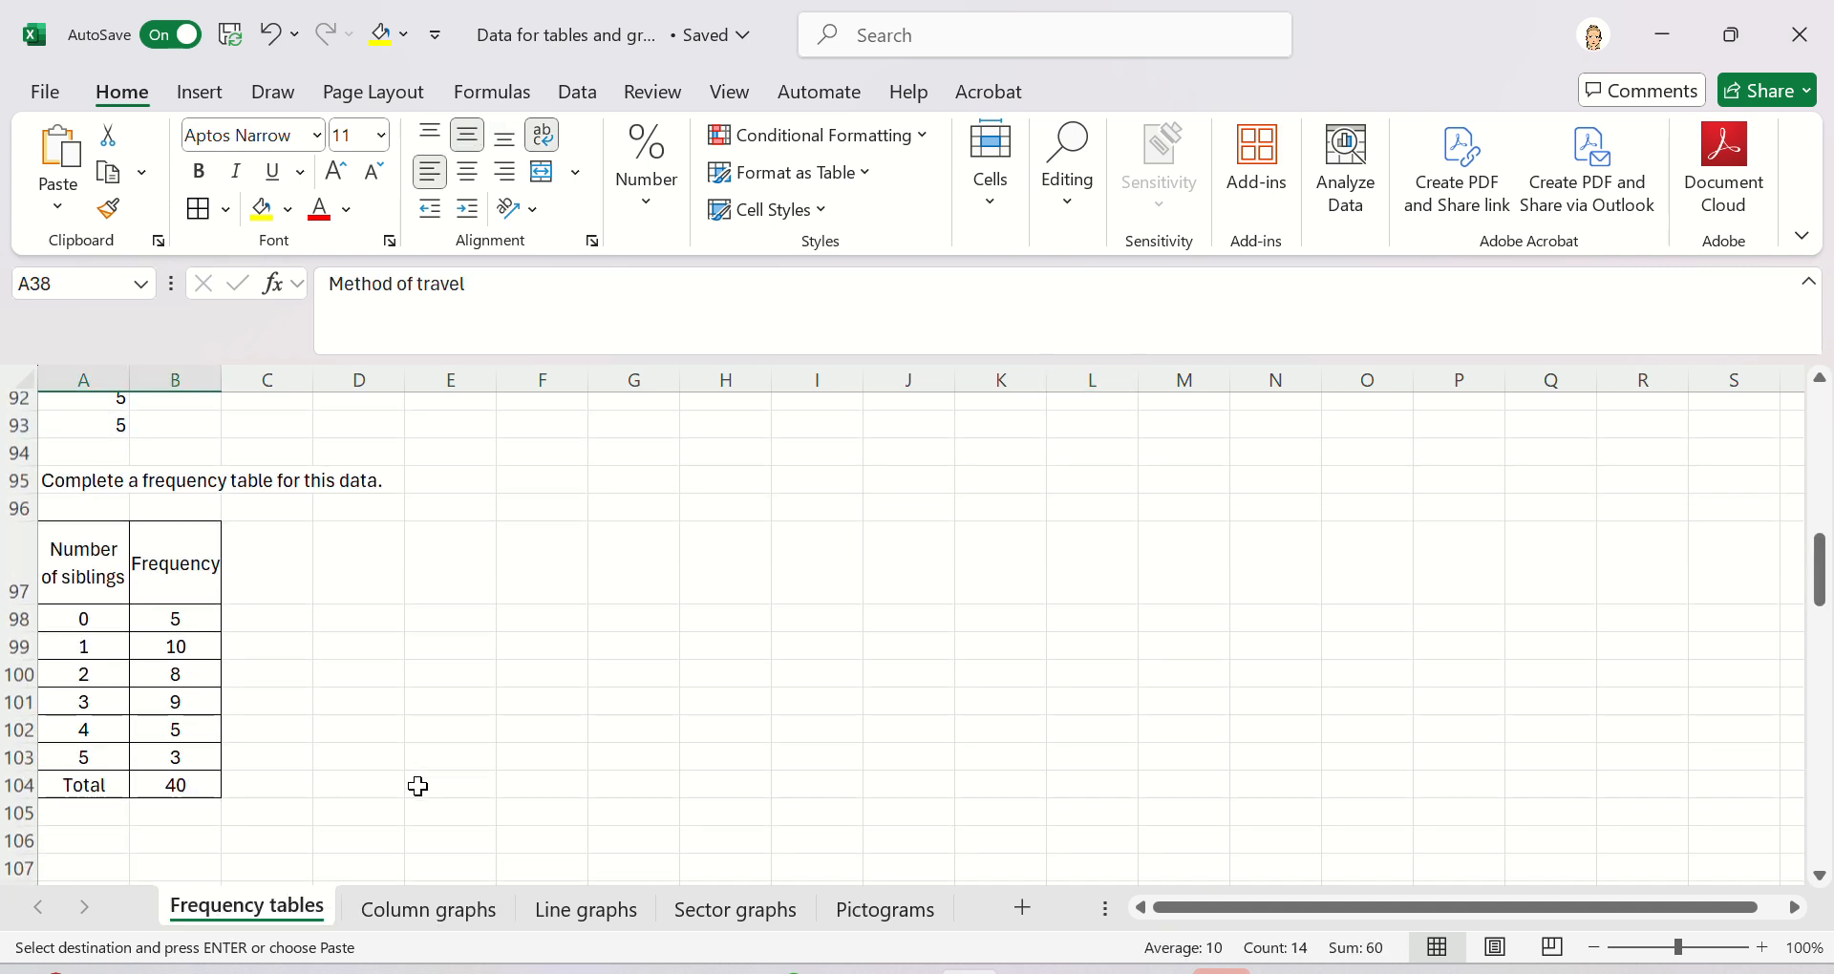
pyautogui.click(72, 563)
pyautogui.hotkey('shift', 'Right')
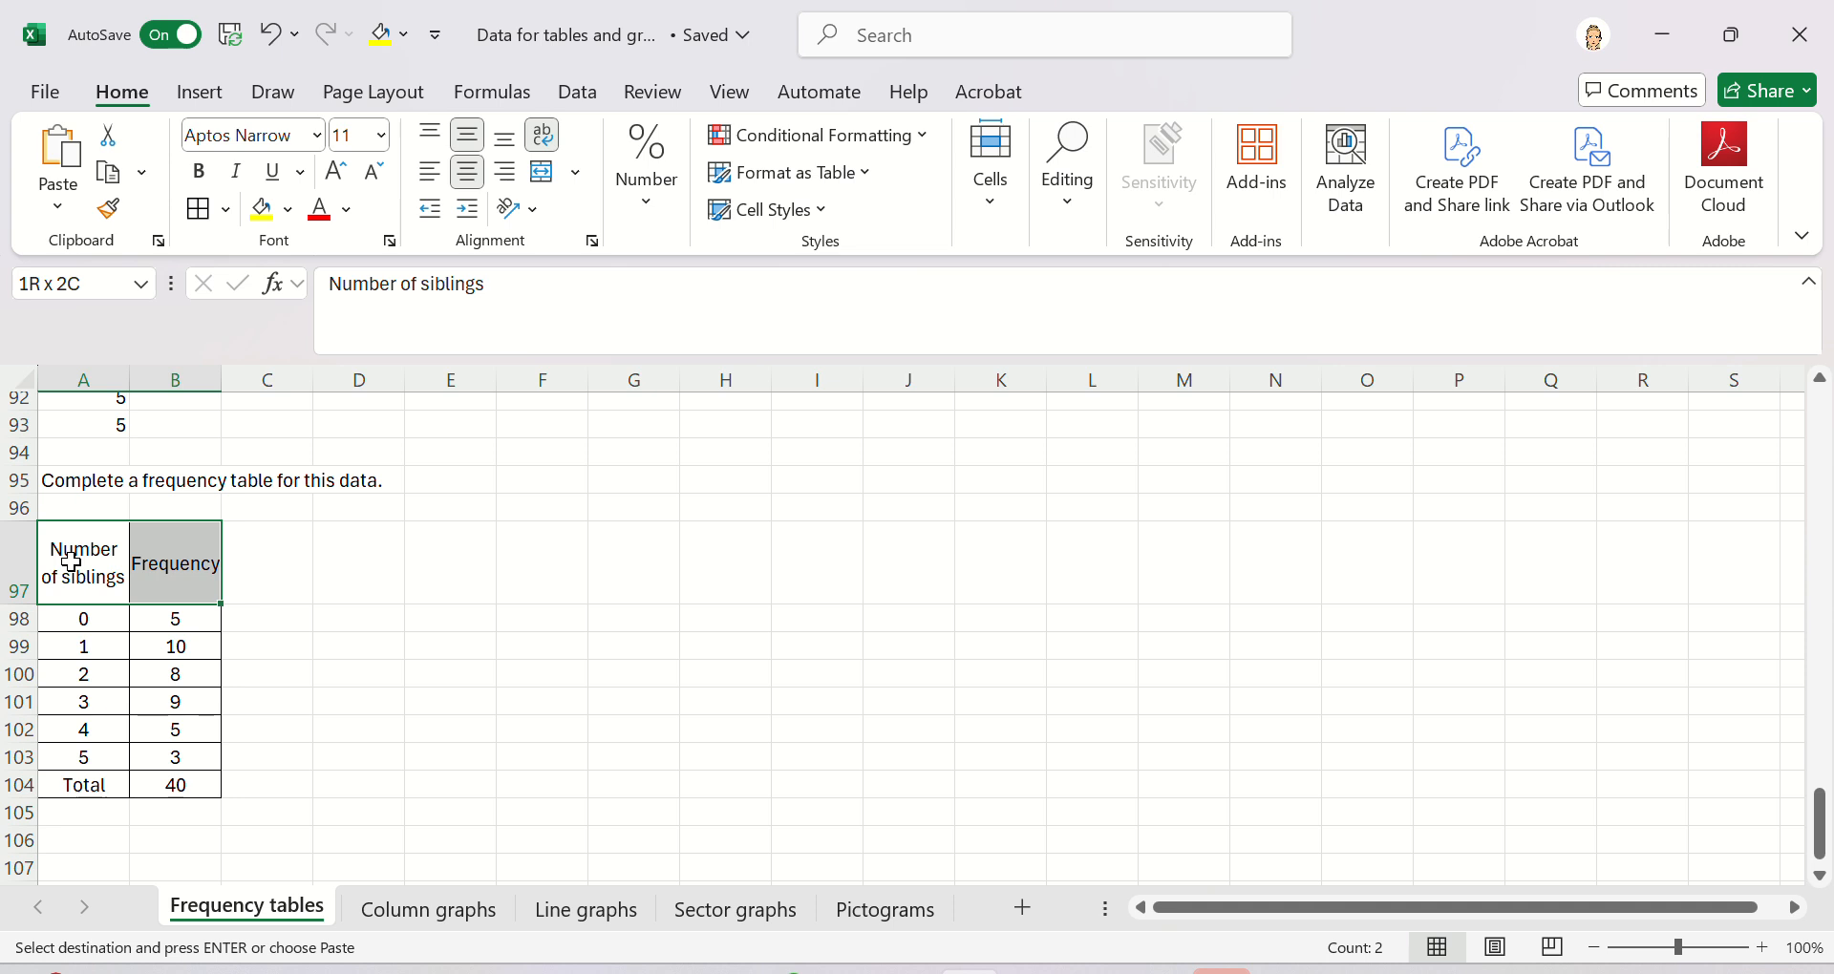
pyautogui.hotkey('shift', 'Down')
pyautogui.hotkey('shift', 'Down')
pyautogui.hotkey('shift', 'Down')
pyautogui.hotkey('shift', 'Down')
pyautogui.hotkey('shift', 'Down')
pyautogui.hotkey('shift', 'Down')
pyautogui.hotkey('shift', 'Down')
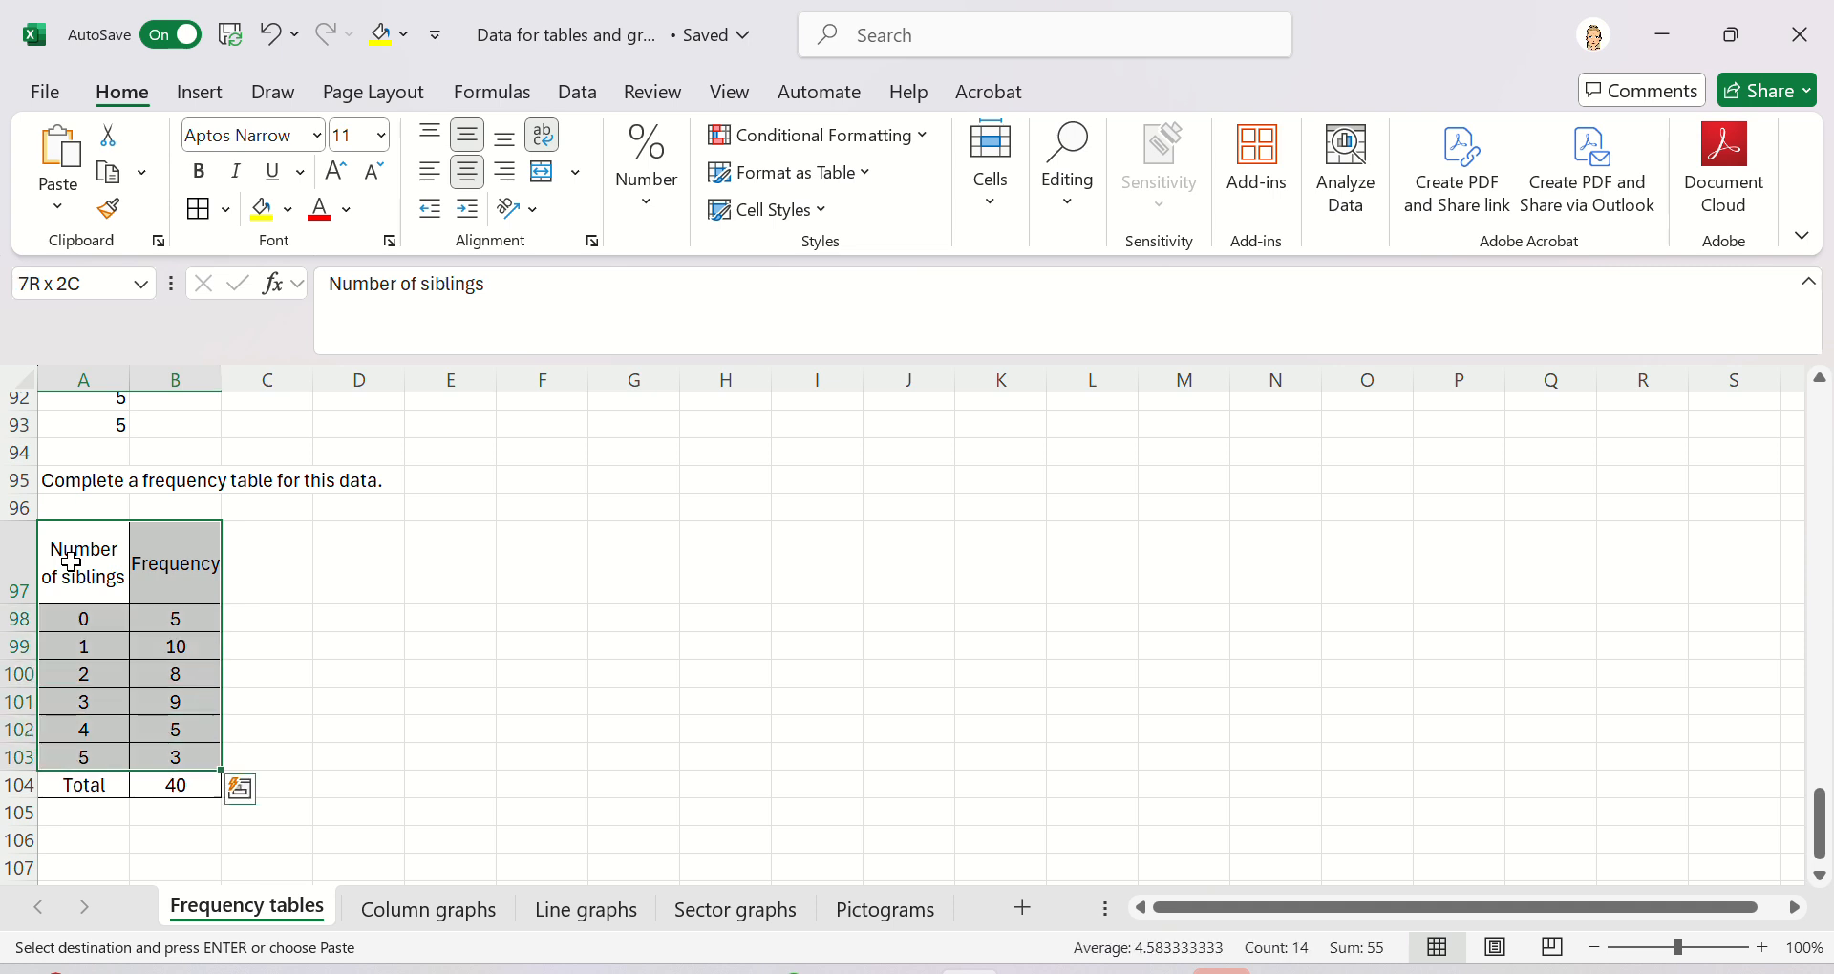
pyautogui.click(410, 908)
pyautogui.click(99, 706)
pyautogui.hotkey('ctrl', 'v')
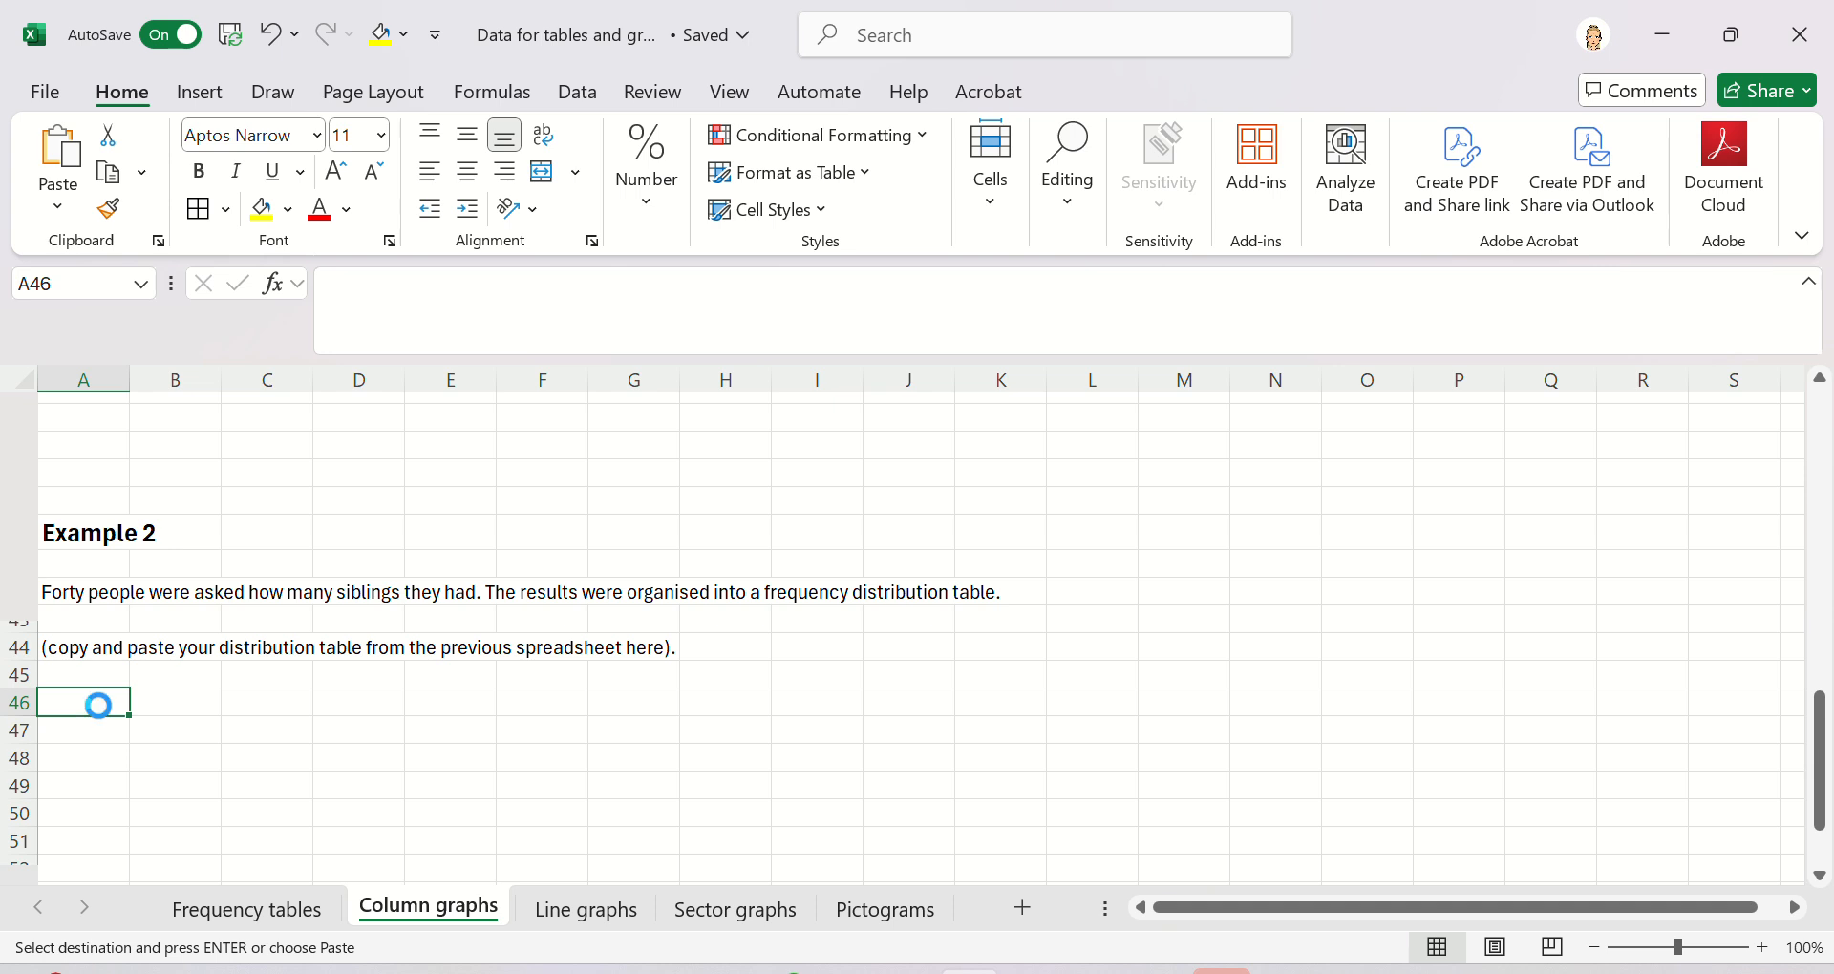
# - Select A46:B52, insert the recommended Clustered Column chart, and move it below the table
pyautogui.click(570, 755)
pyautogui.scroll(-1, 570, 766)
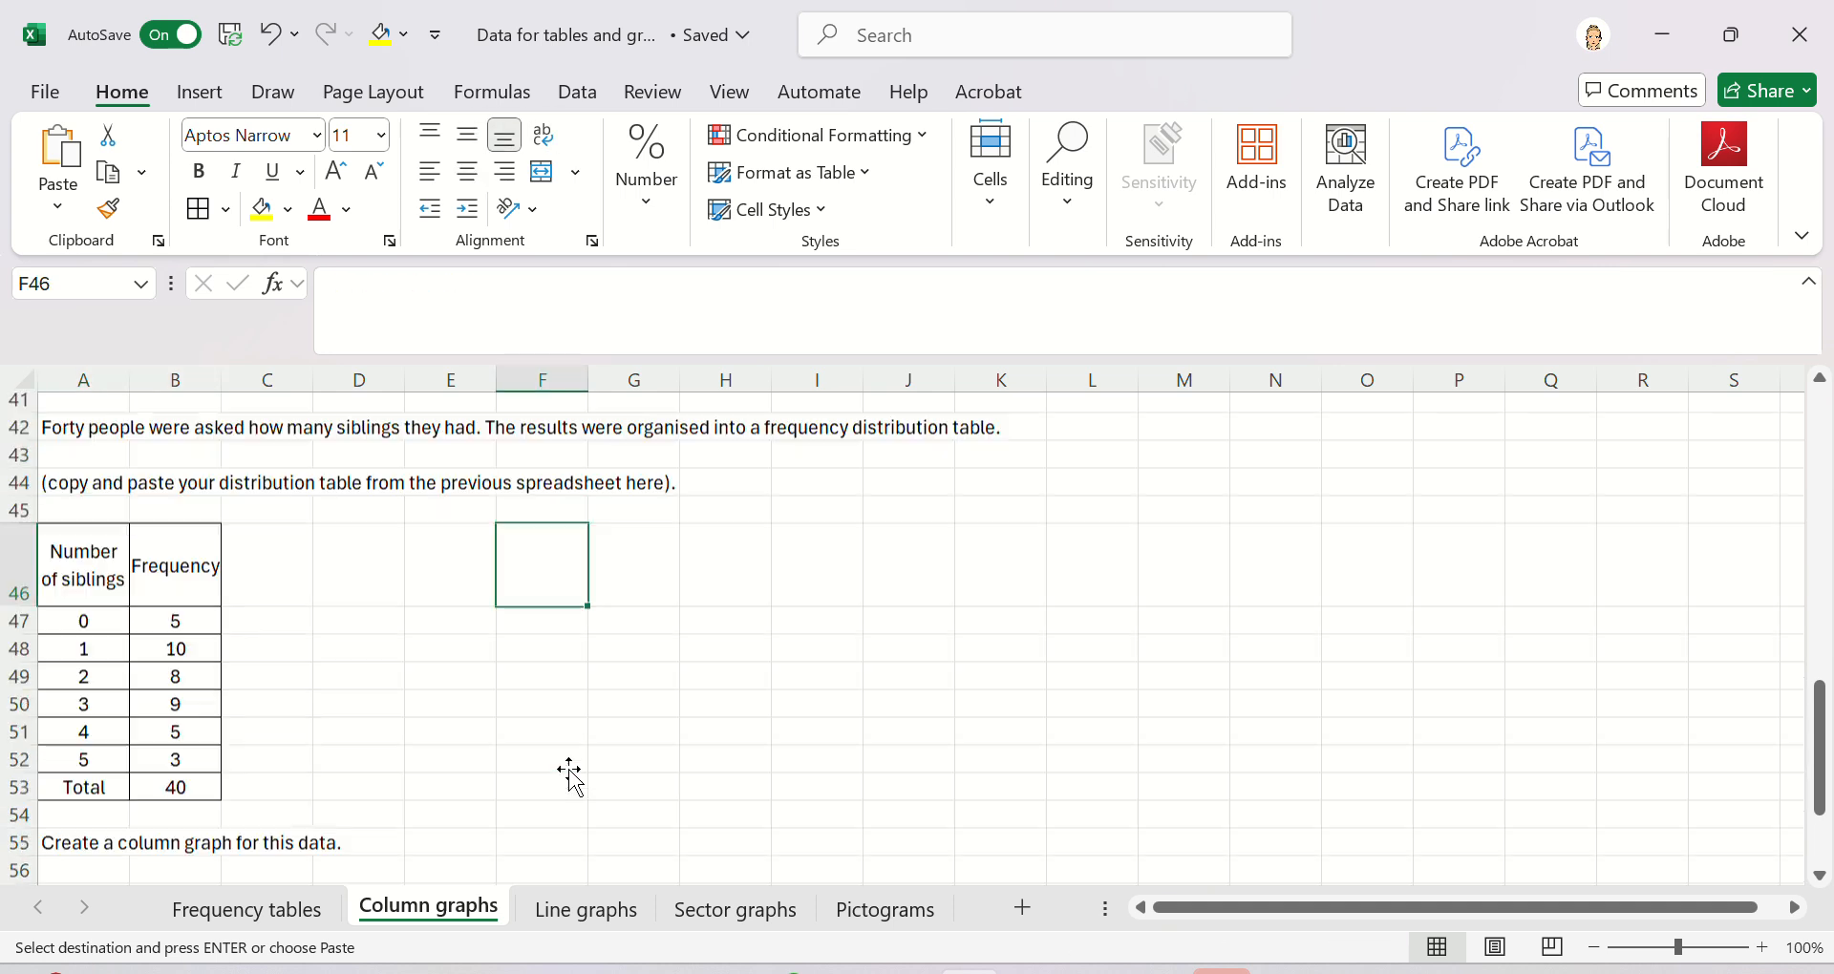
pyautogui.moveTo(98, 556); pyautogui.dragTo(172, 762)
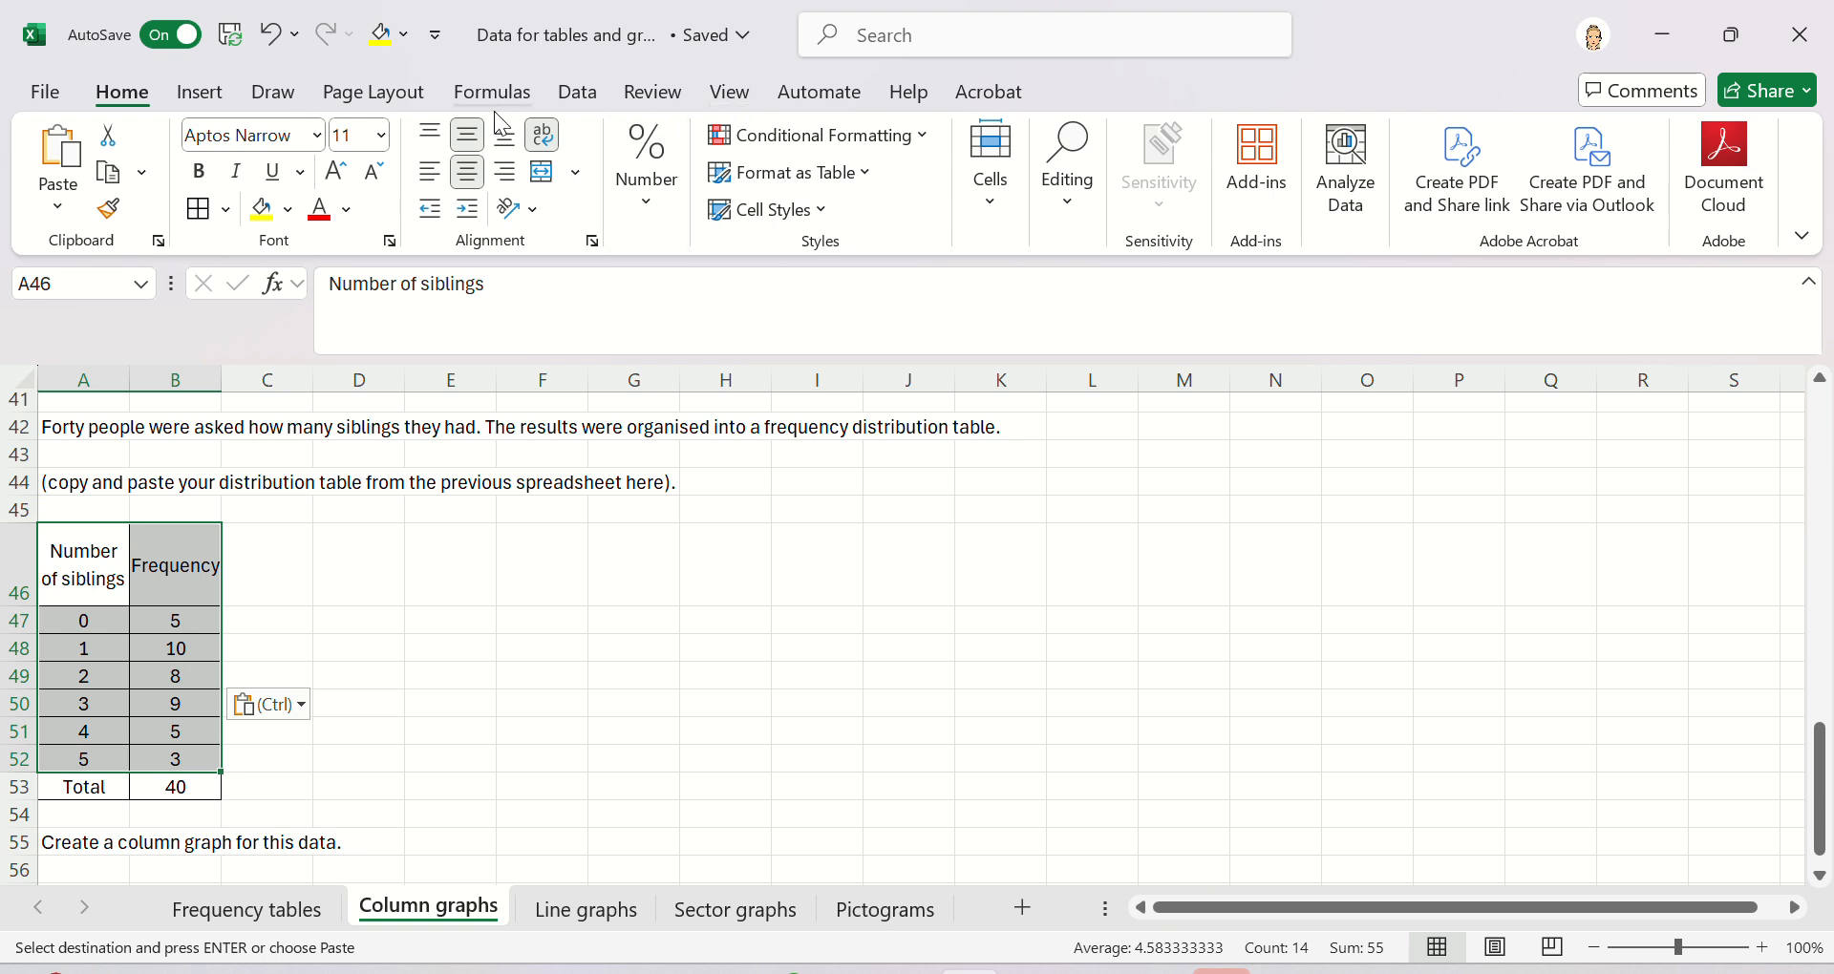
pyautogui.click(210, 99)
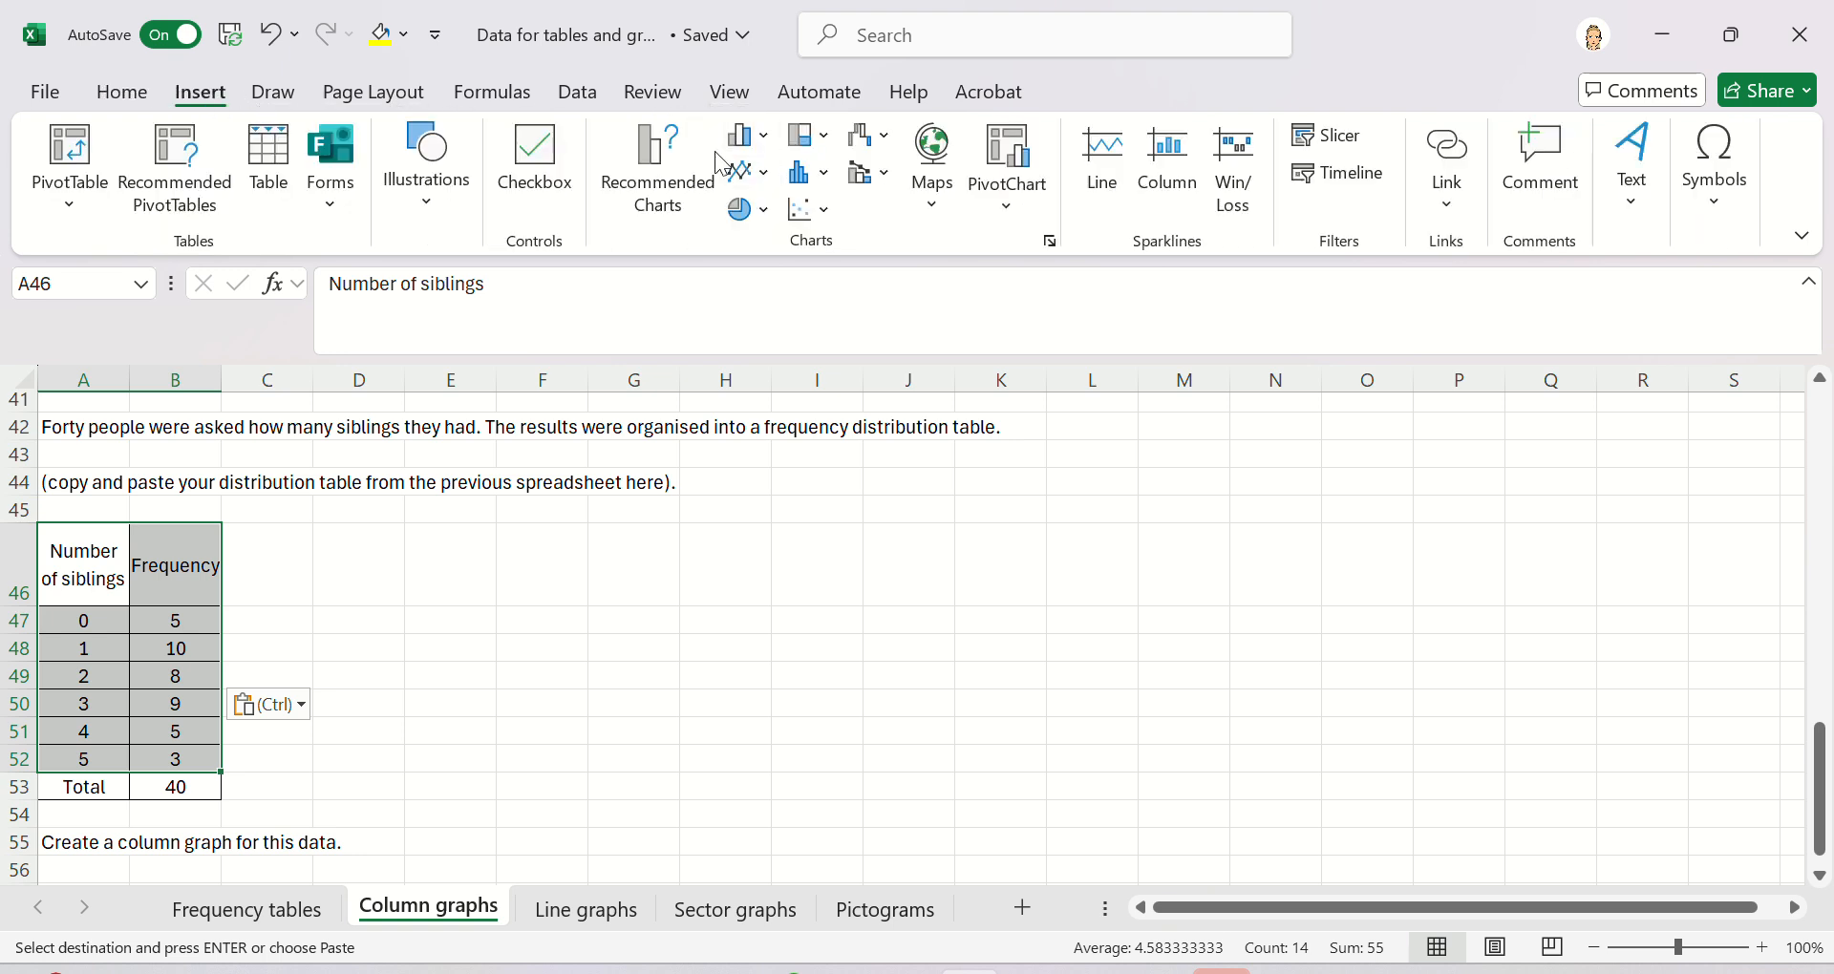
pyautogui.click(764, 139)
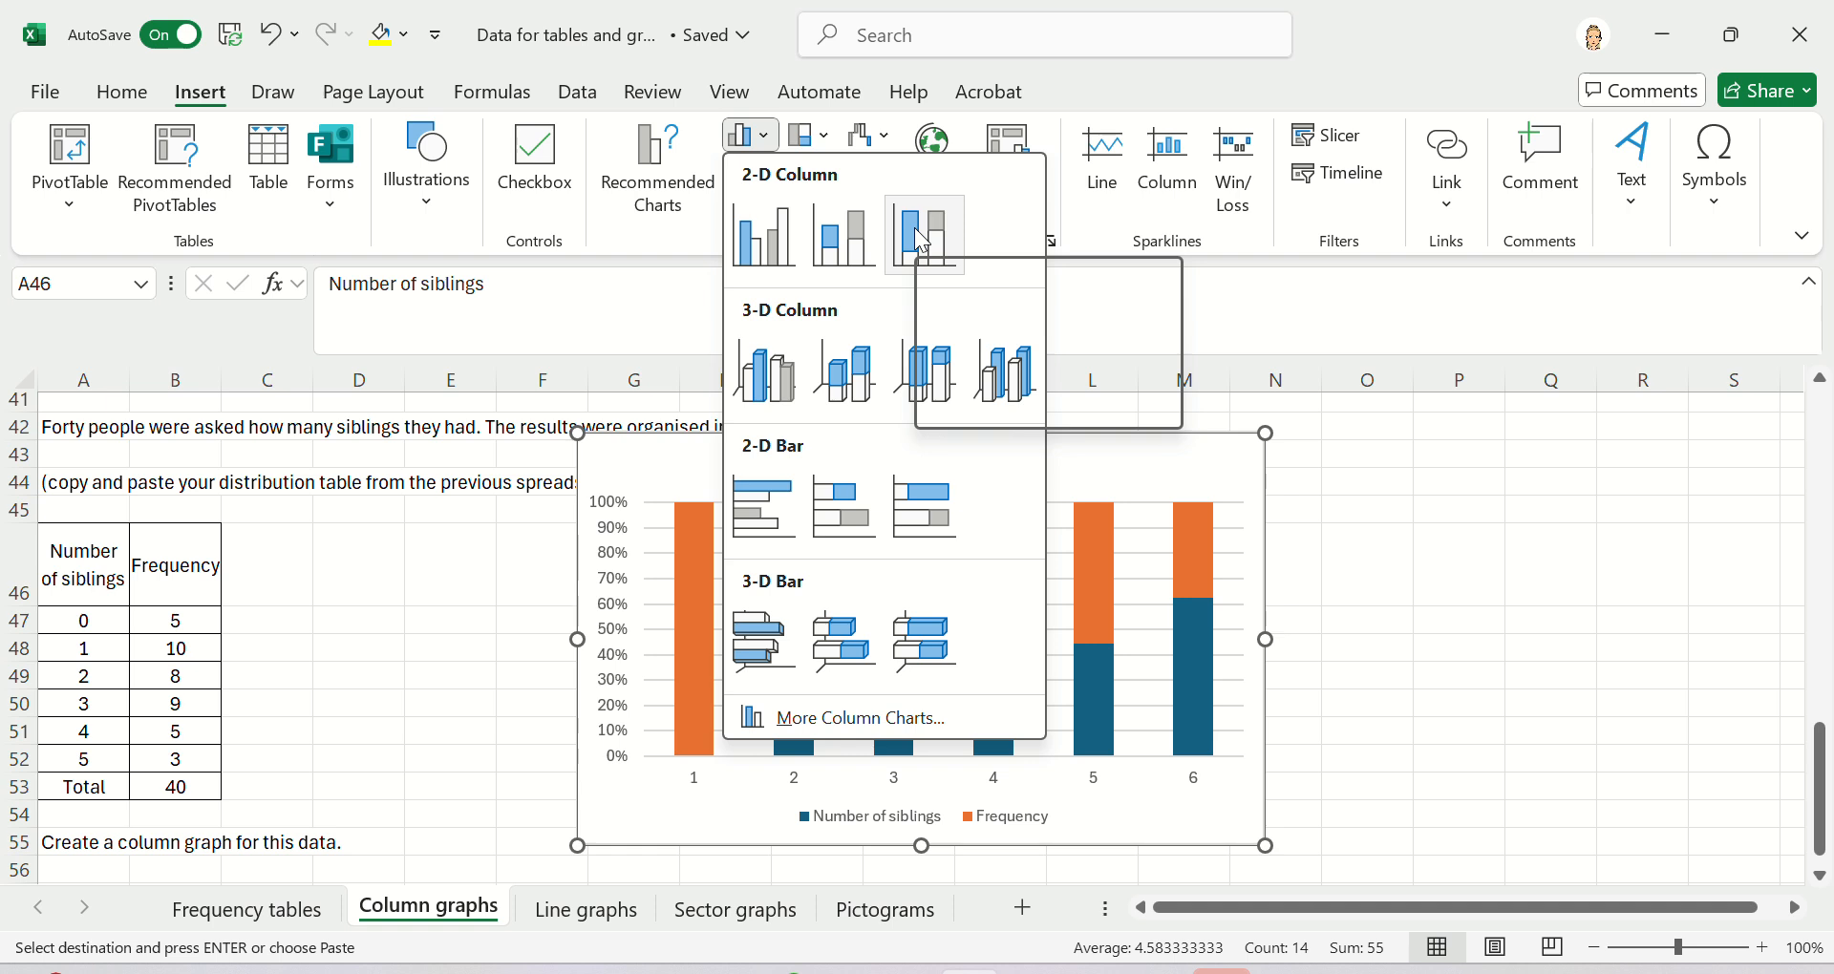
pyautogui.click(668, 168)
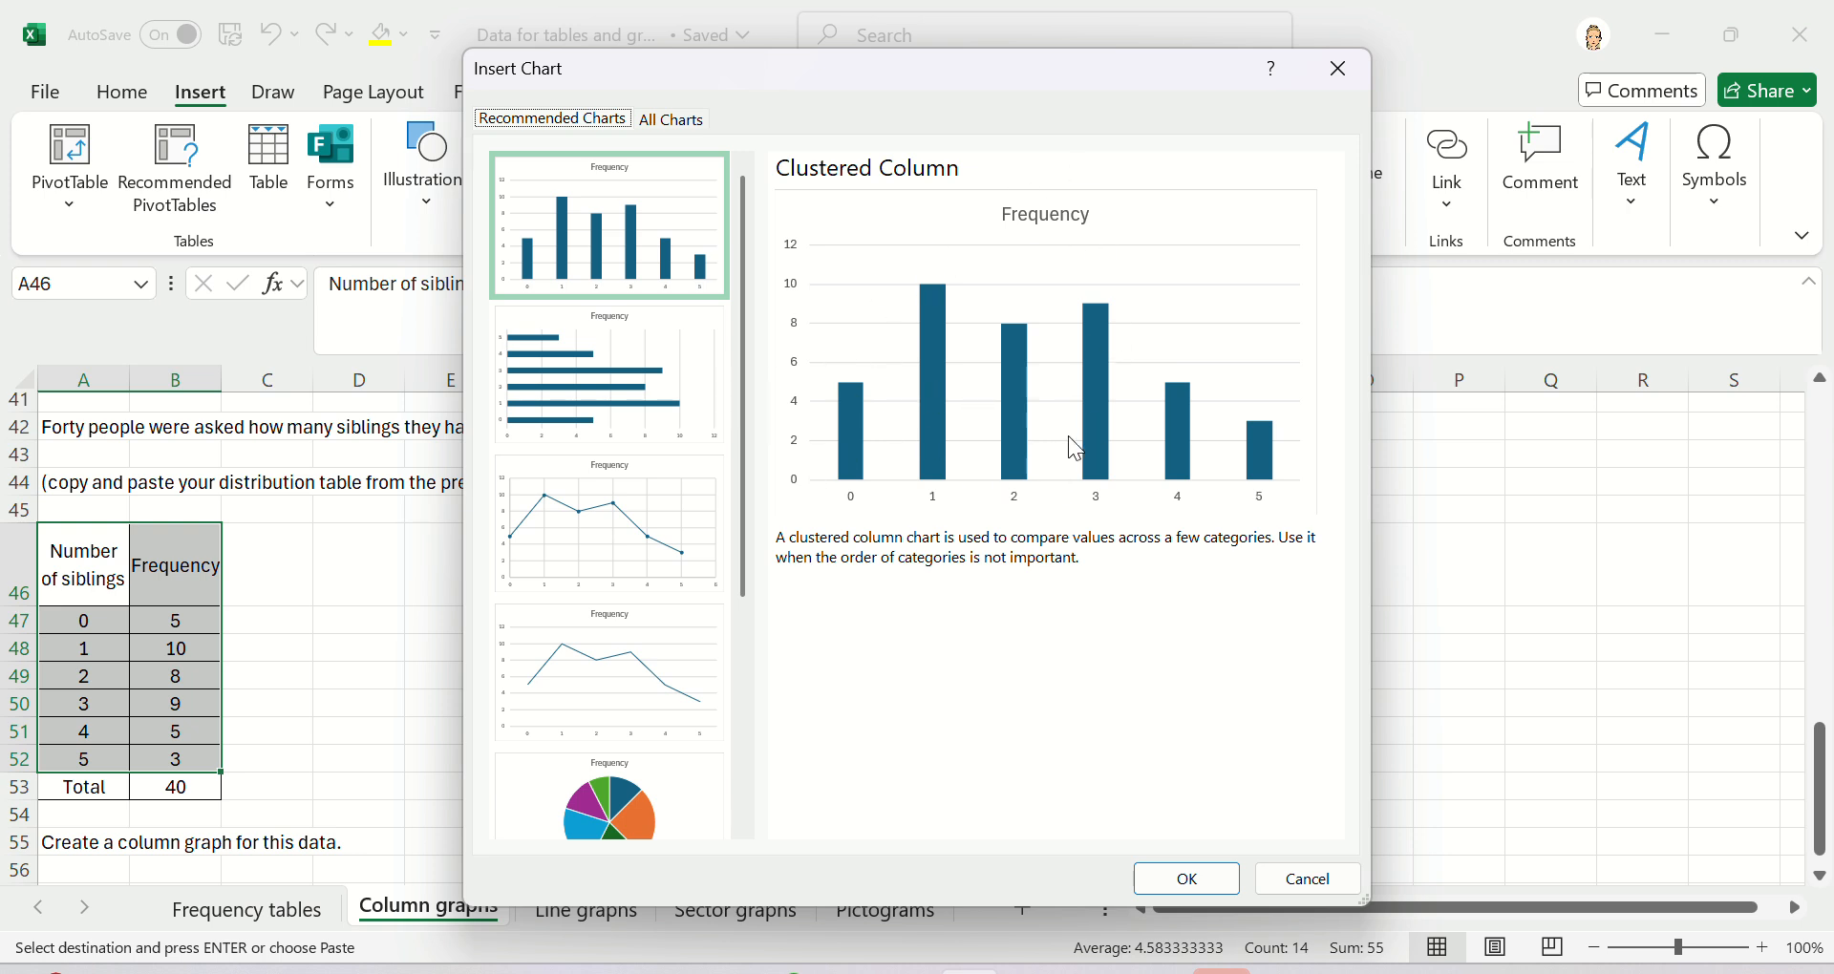
pyautogui.click(627, 189)
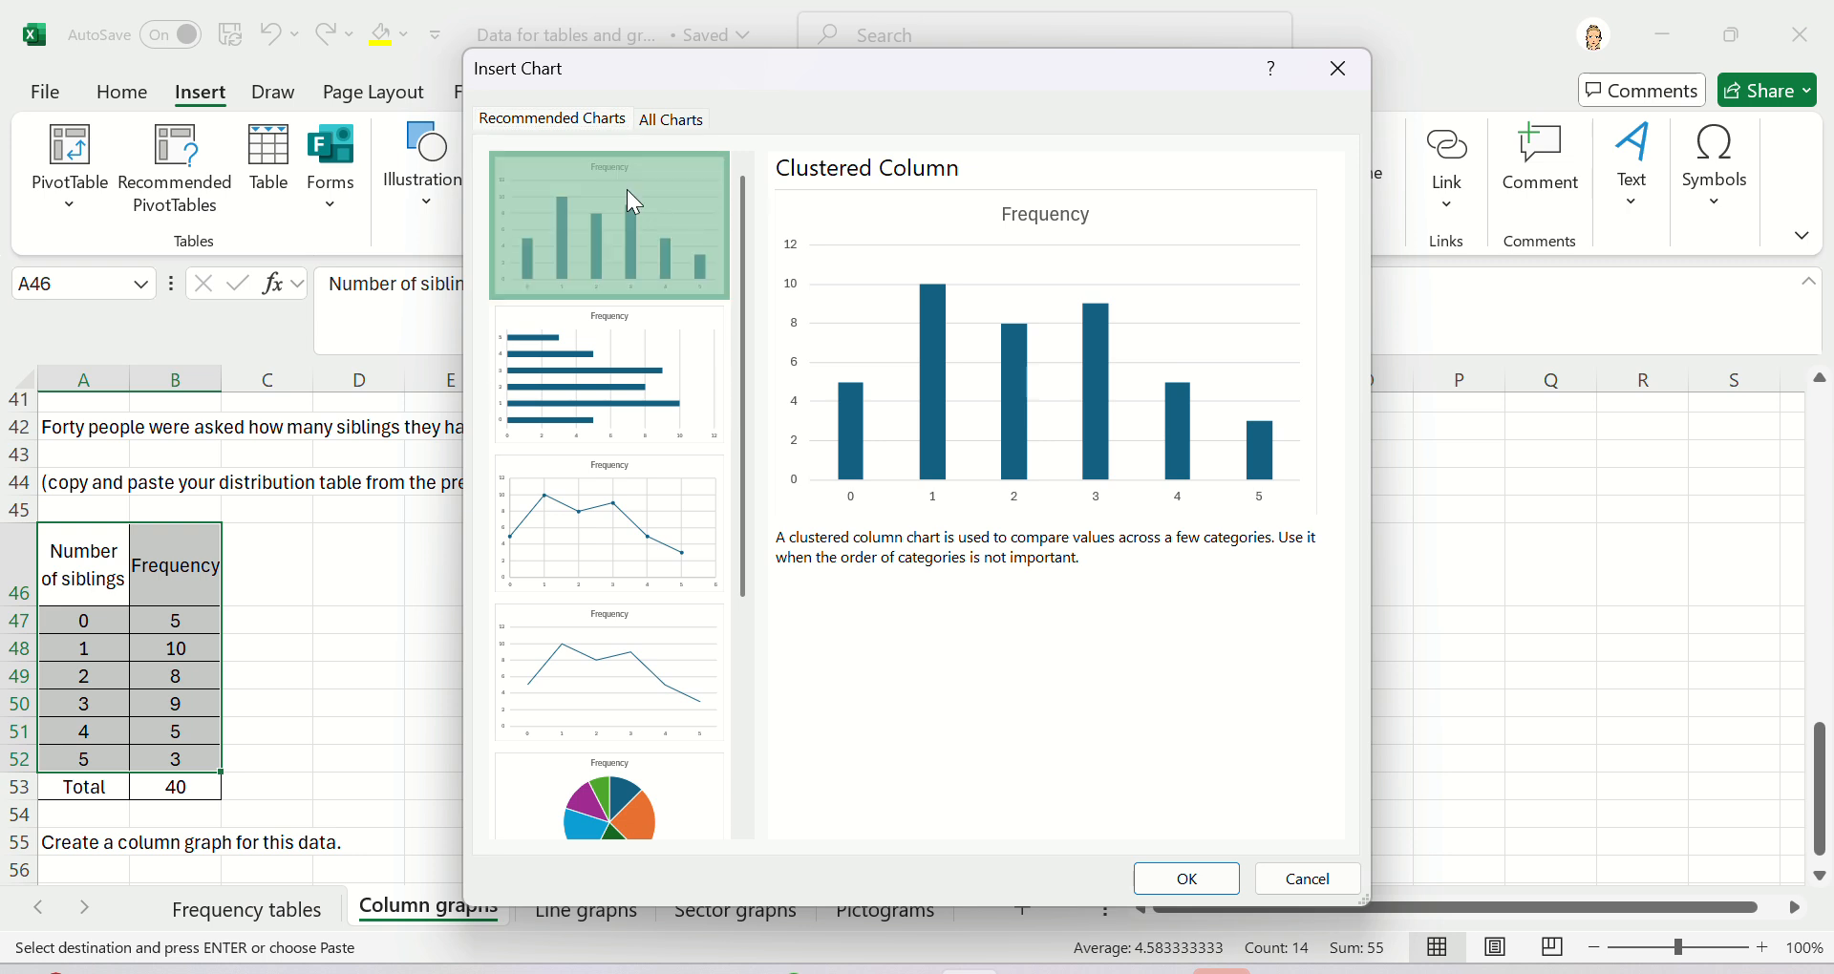
pyautogui.click(1200, 887)
pyautogui.scroll(-1, 1405, 626)
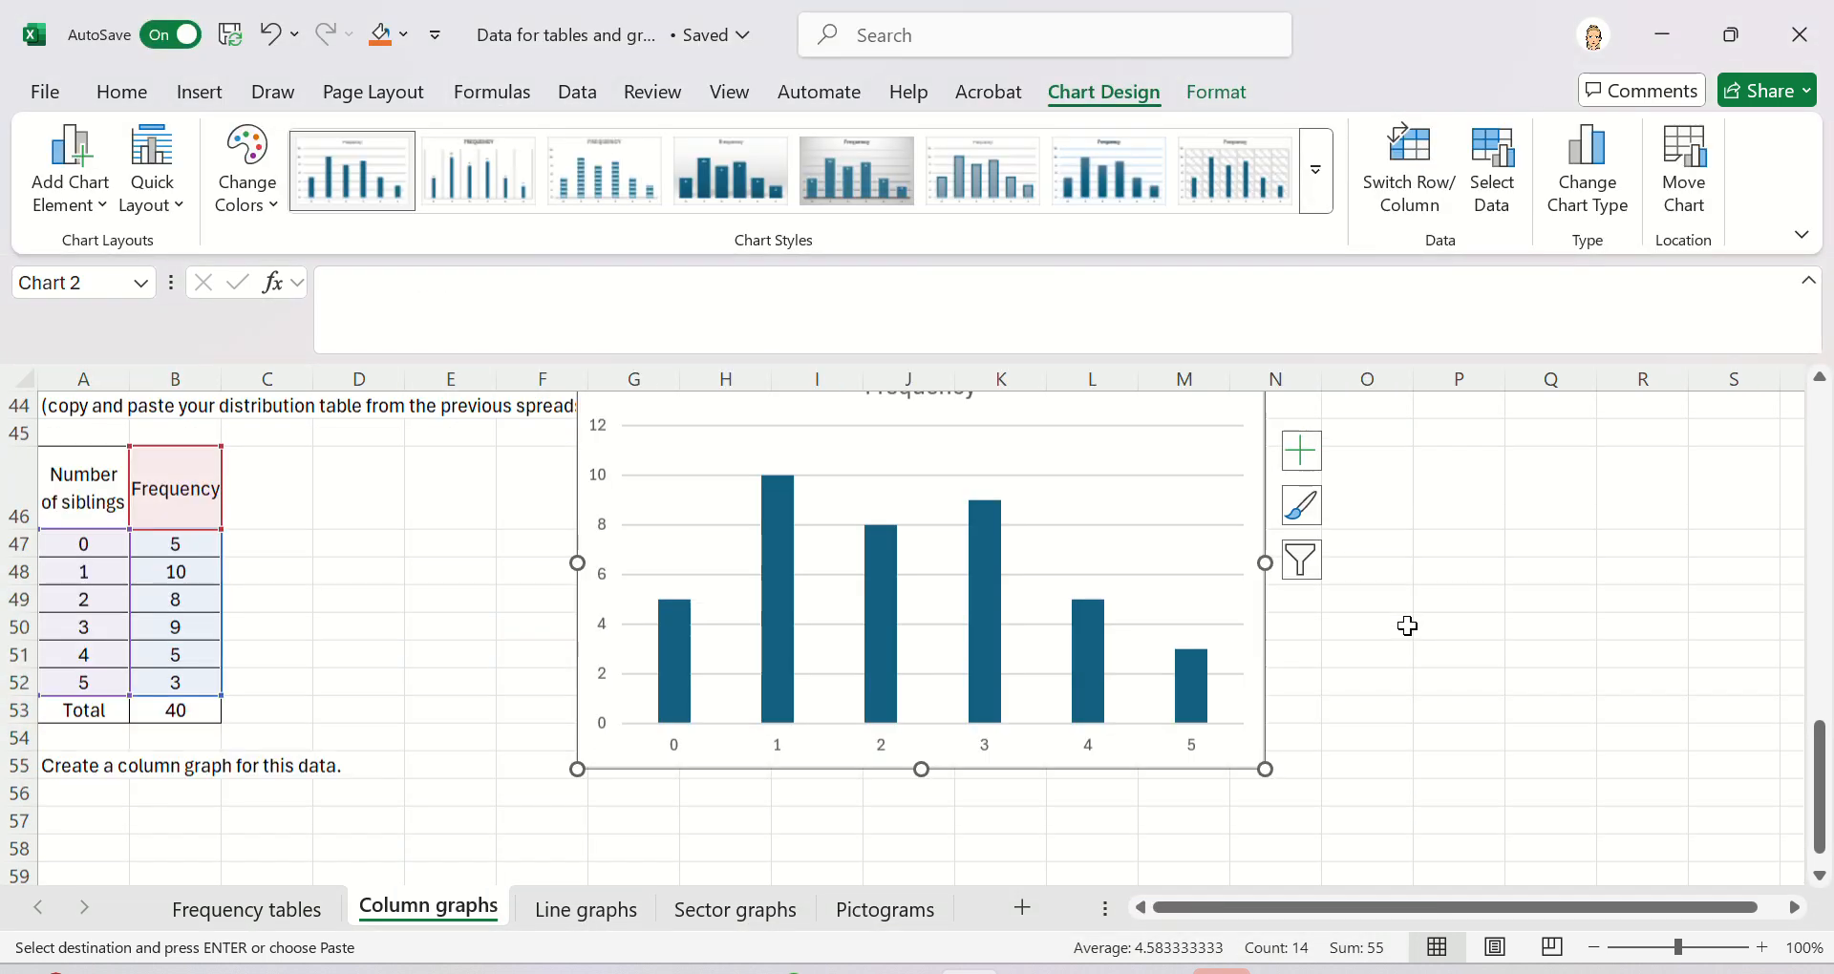
pyautogui.moveTo(1023, 756); pyautogui.dragTo(972, 841)
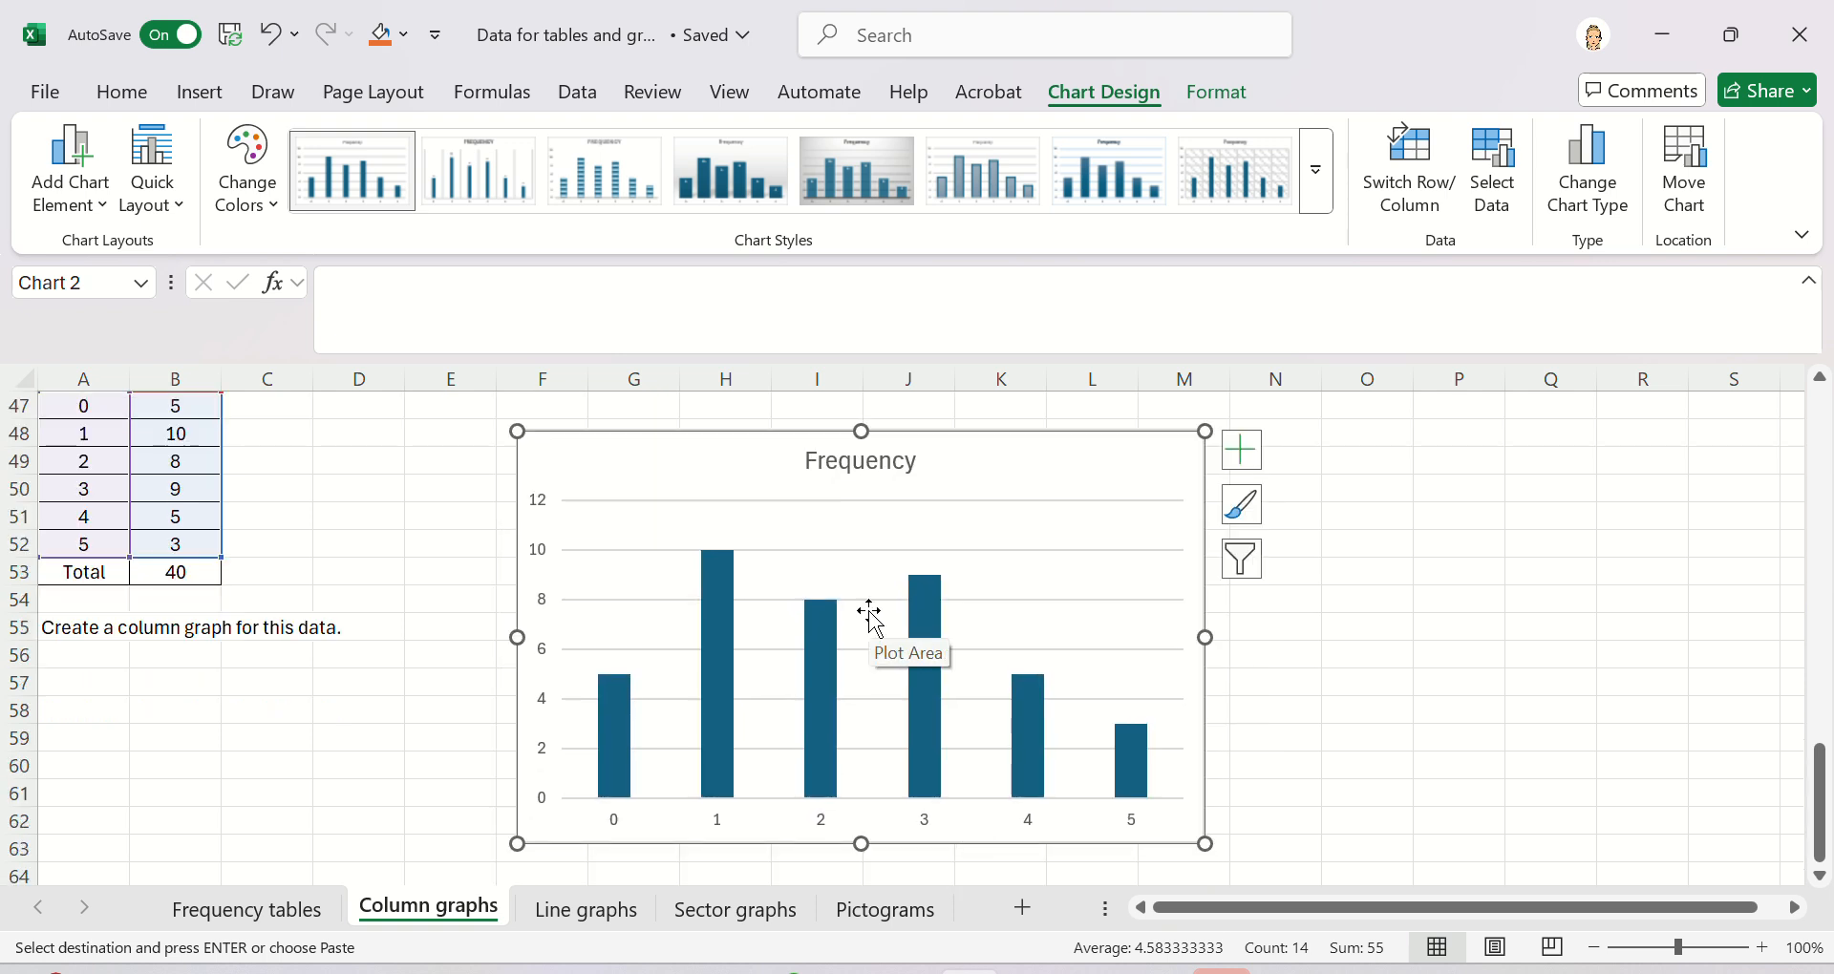